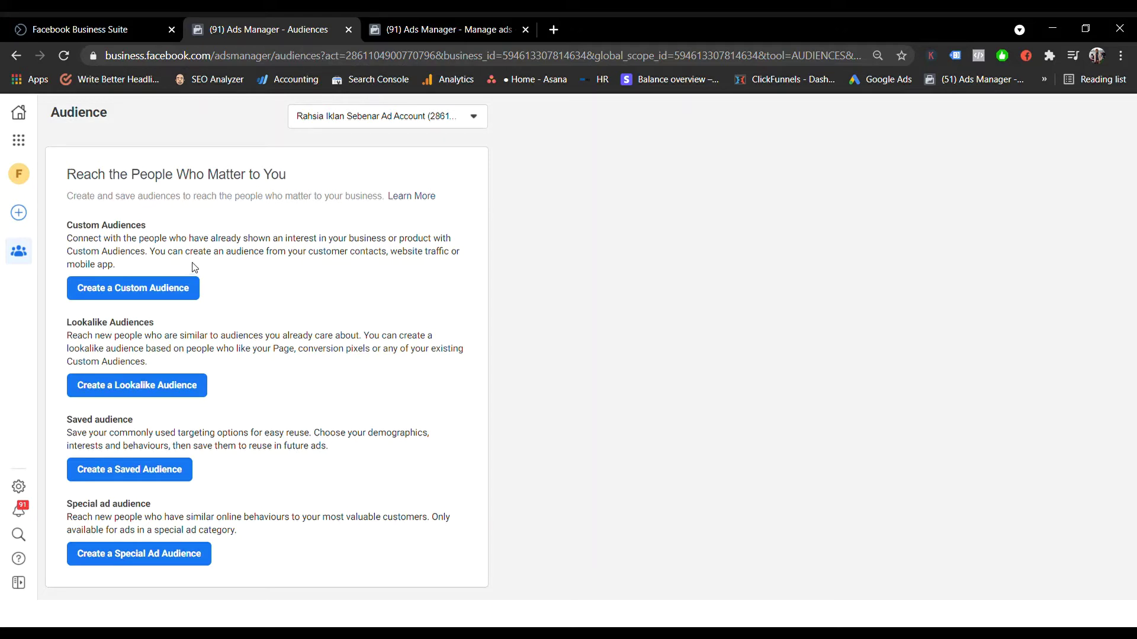
Start creating a custom audience and review the Customer list, App activity and Offline activity sources
left_click(189, 290)
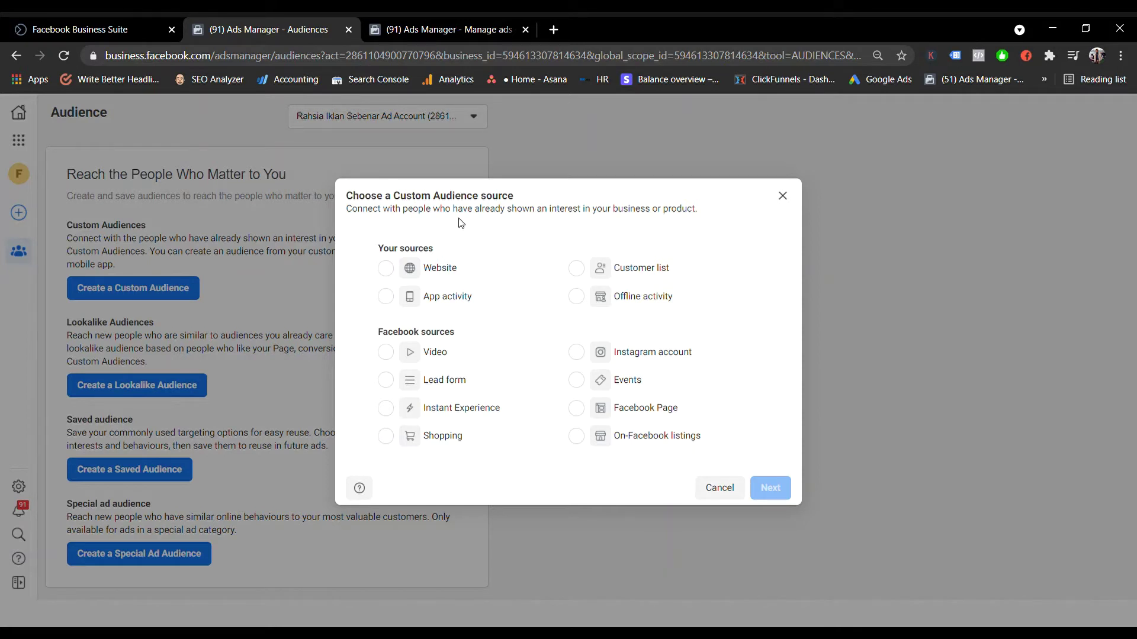
mouse_move(471, 268)
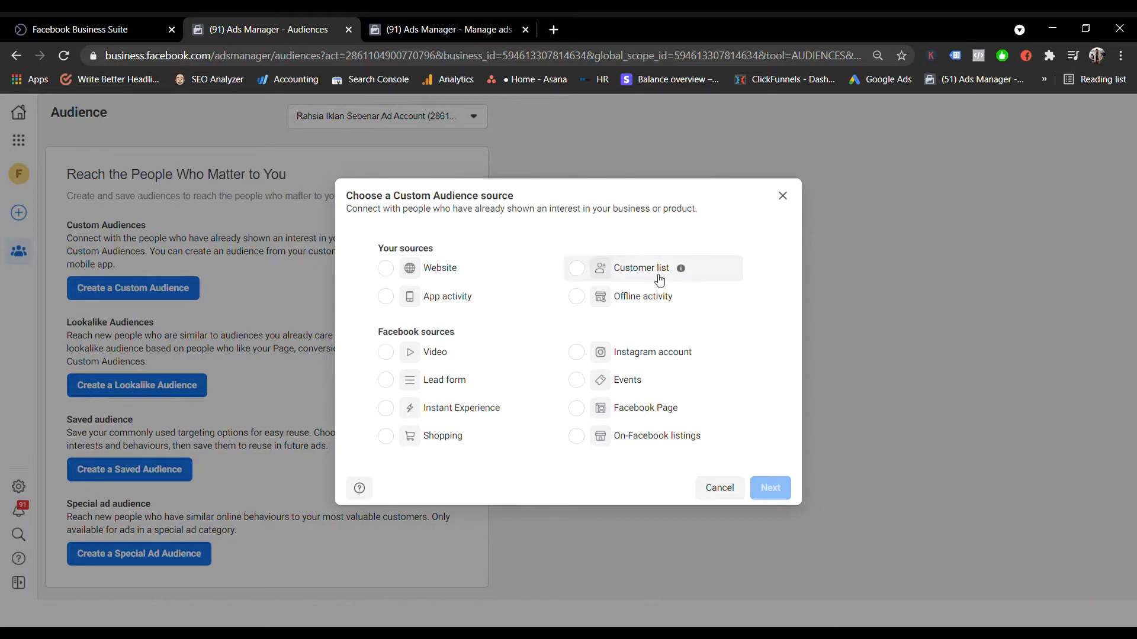
mouse_move(681, 269)
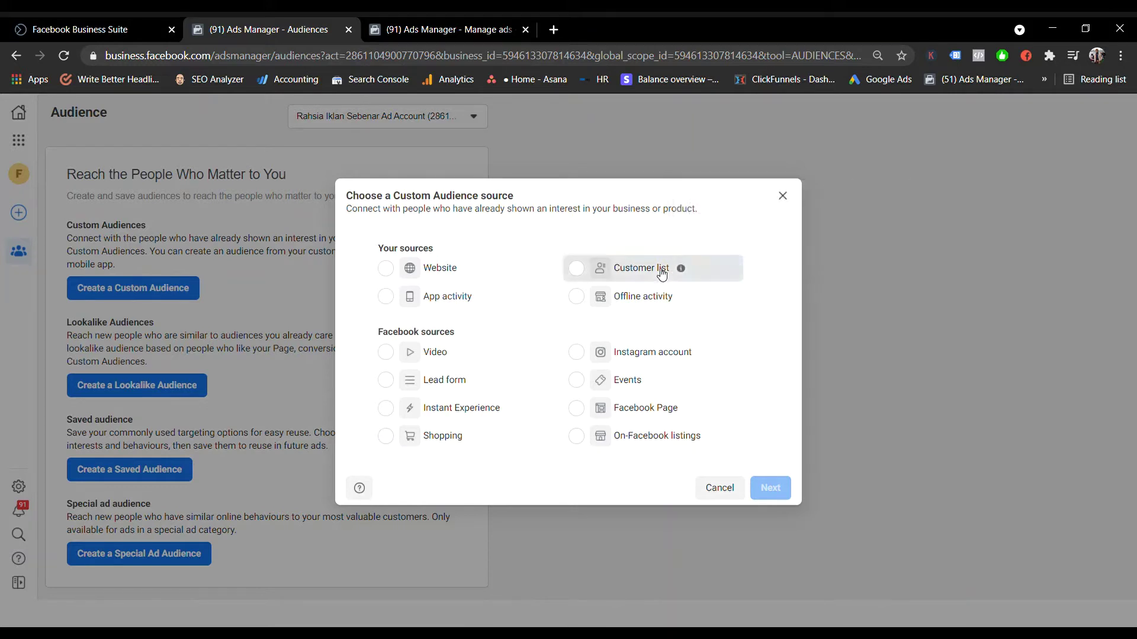
left_click(660, 269)
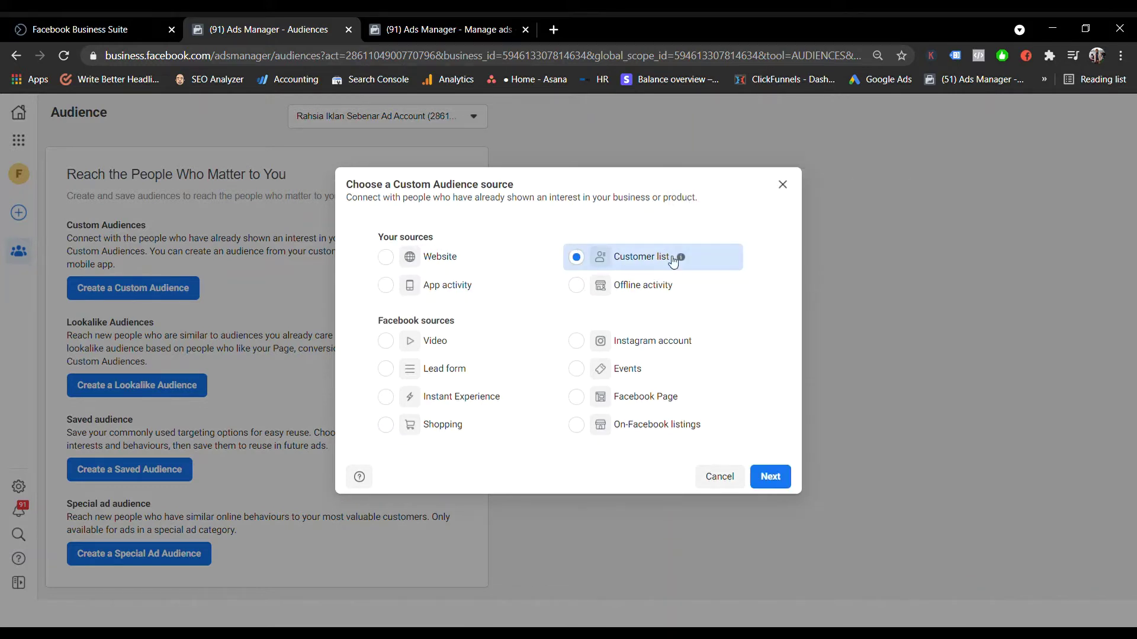
left_click(440, 299)
mouse_move(483, 286)
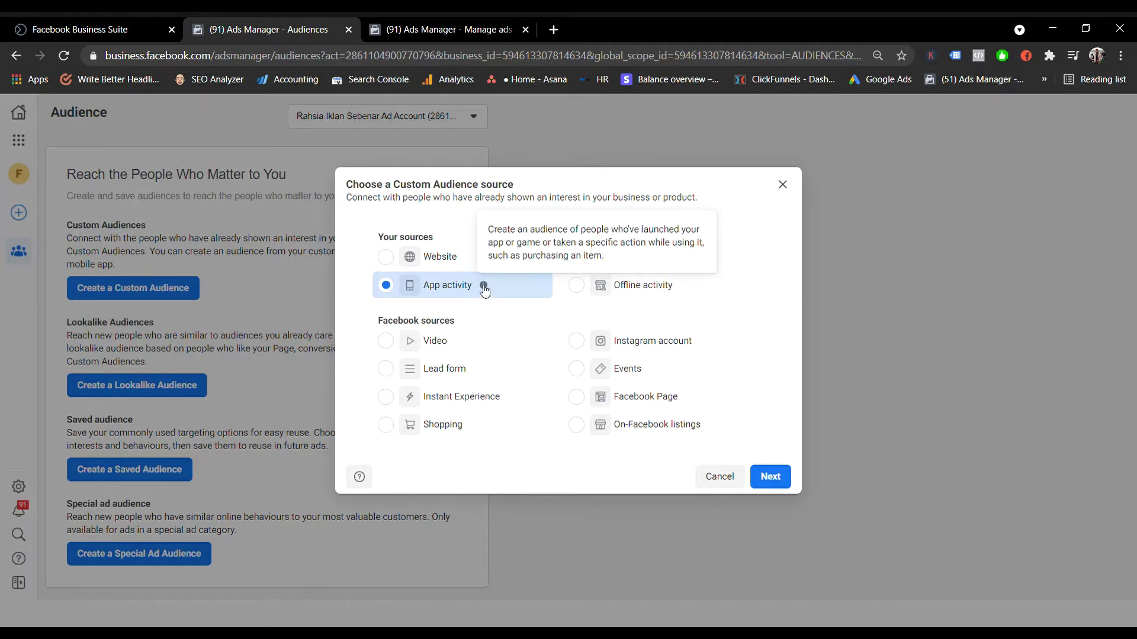
left_click(656, 287)
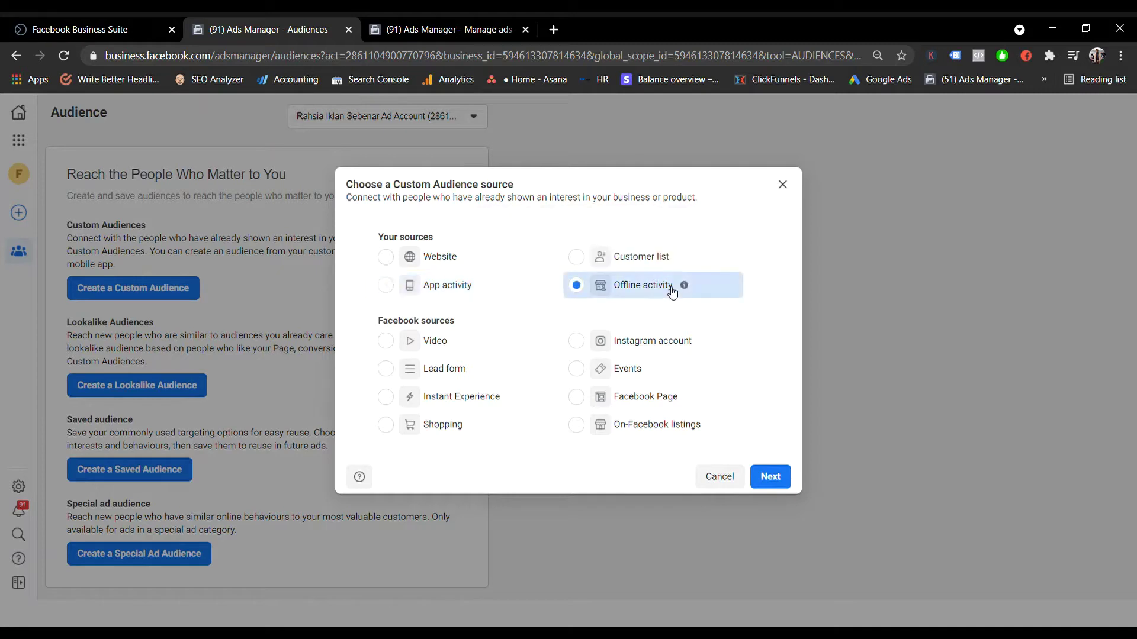
mouse_move(685, 286)
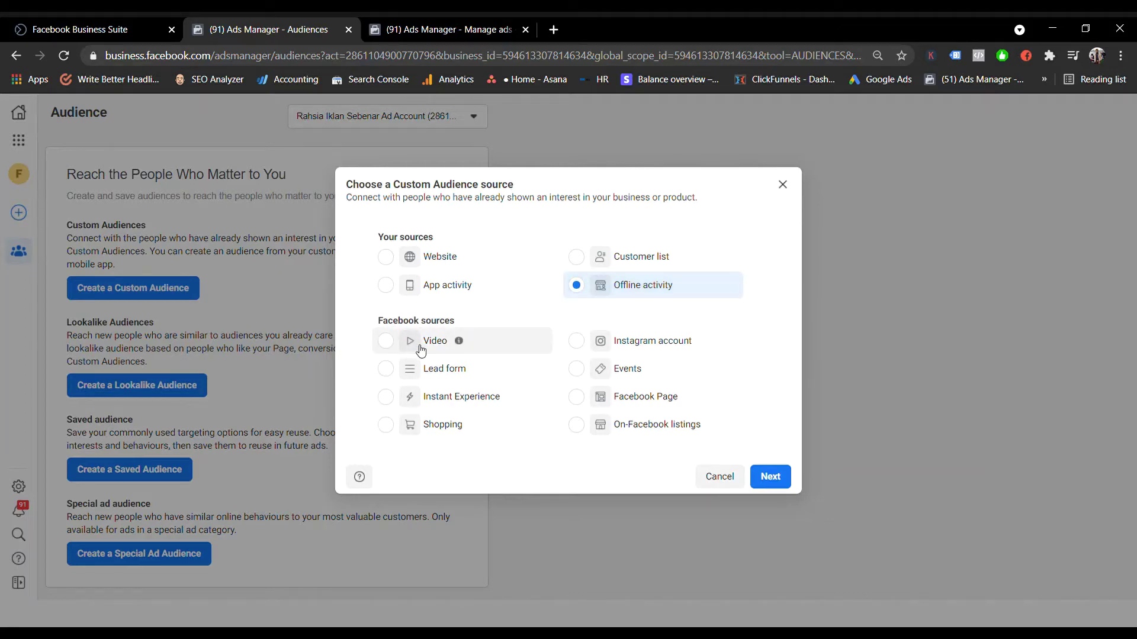
Examine the descriptions of the Facebook sources, from Video and Instagram account to Shopping and On-Facebook listings
mouse_move(461, 344)
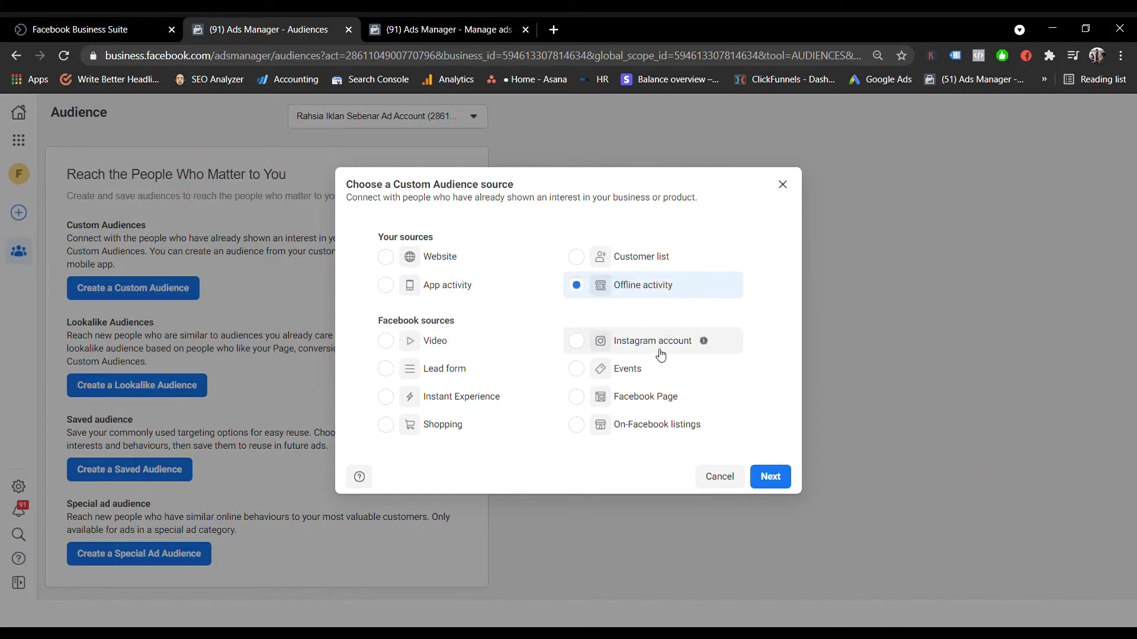
mouse_move(706, 343)
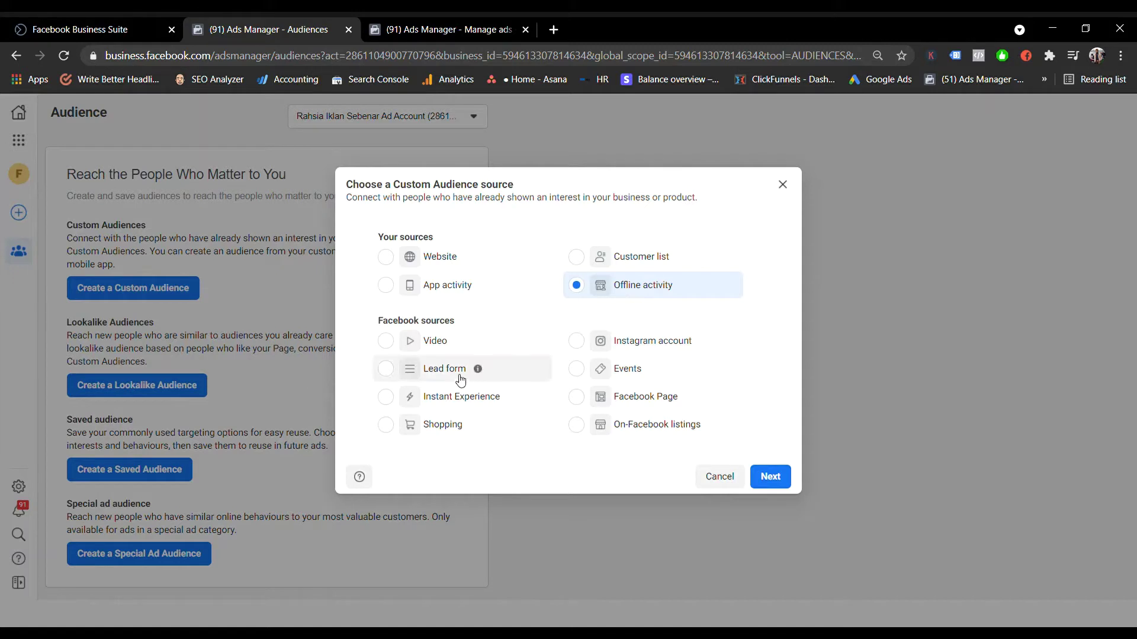
mouse_move(482, 371)
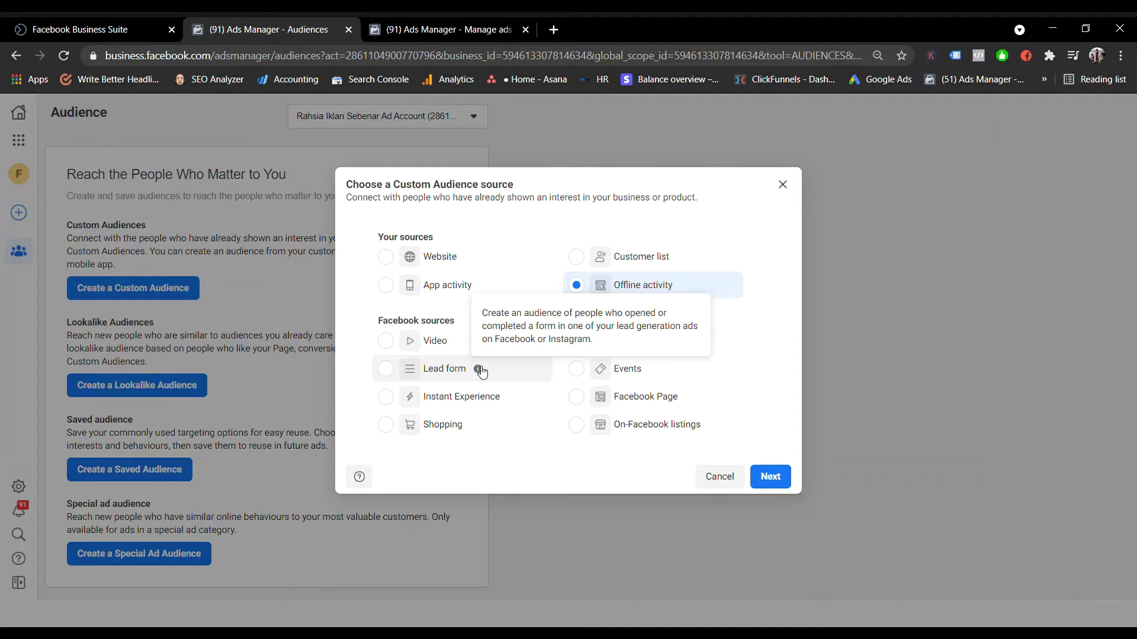
mouse_move(654, 369)
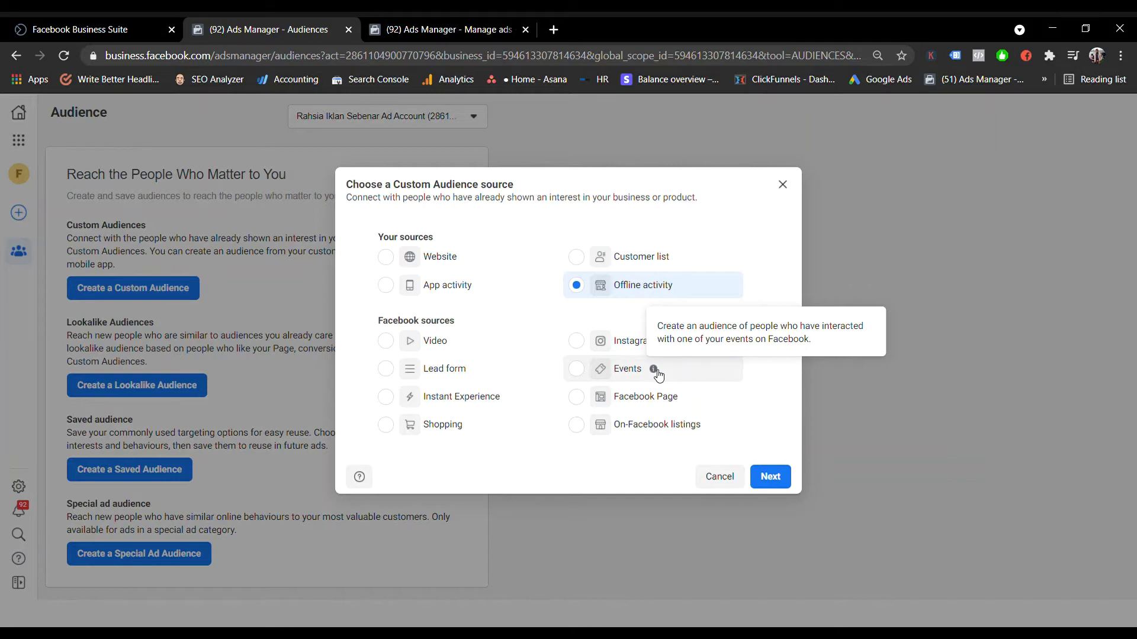
mouse_move(513, 402)
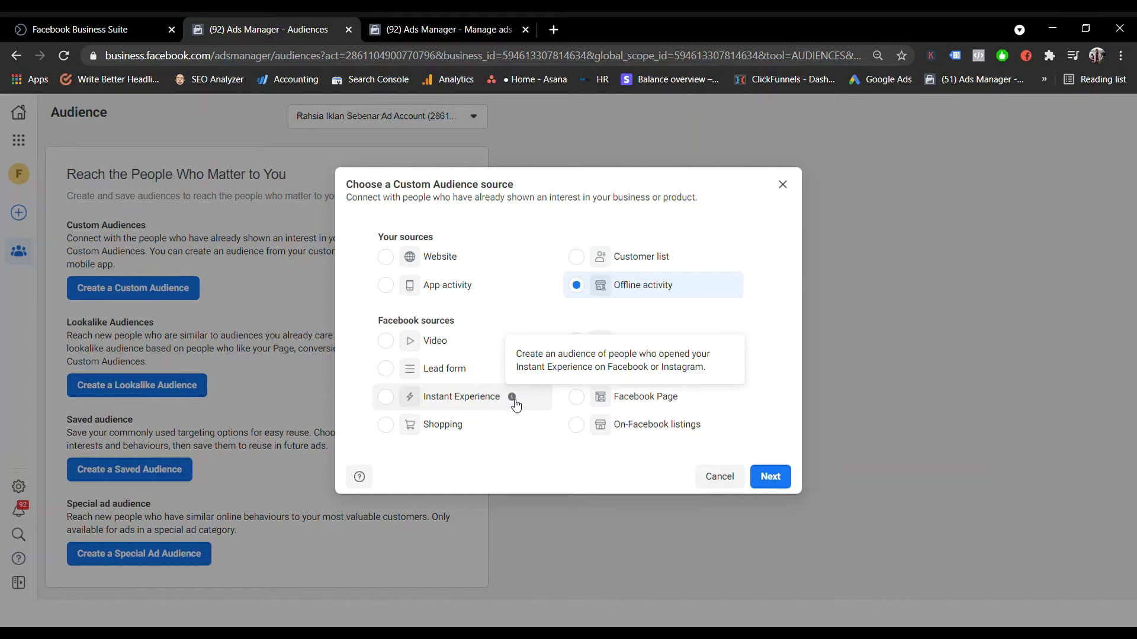
mouse_move(696, 400)
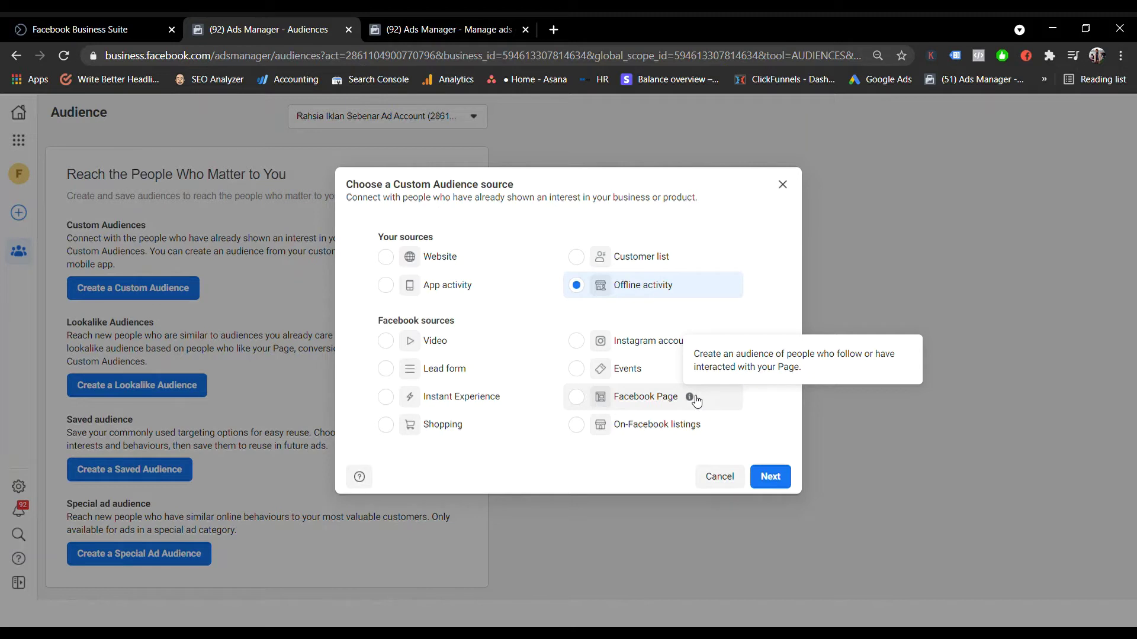
mouse_move(481, 431)
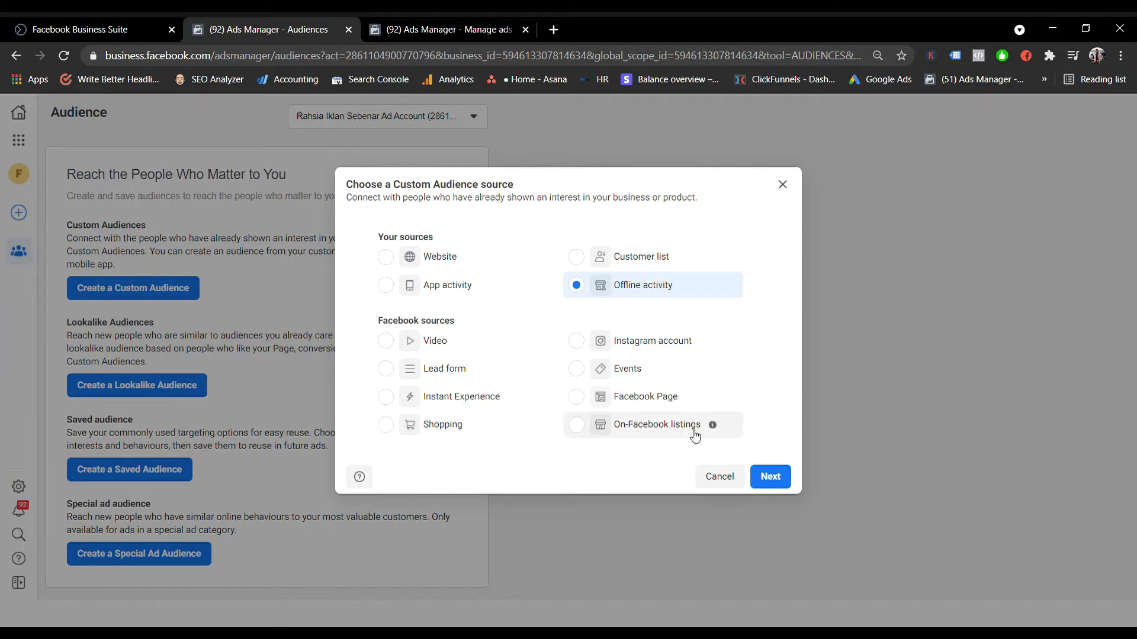
mouse_move(715, 435)
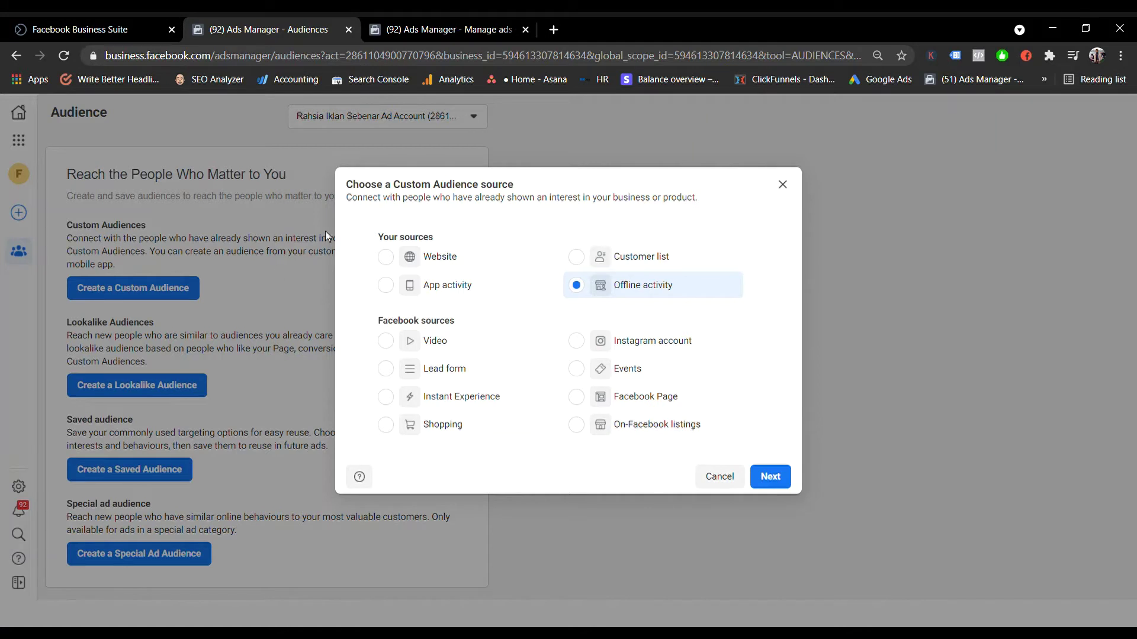
Choose Website as the custom audience source and review the available pixels and events
left_click(386, 258)
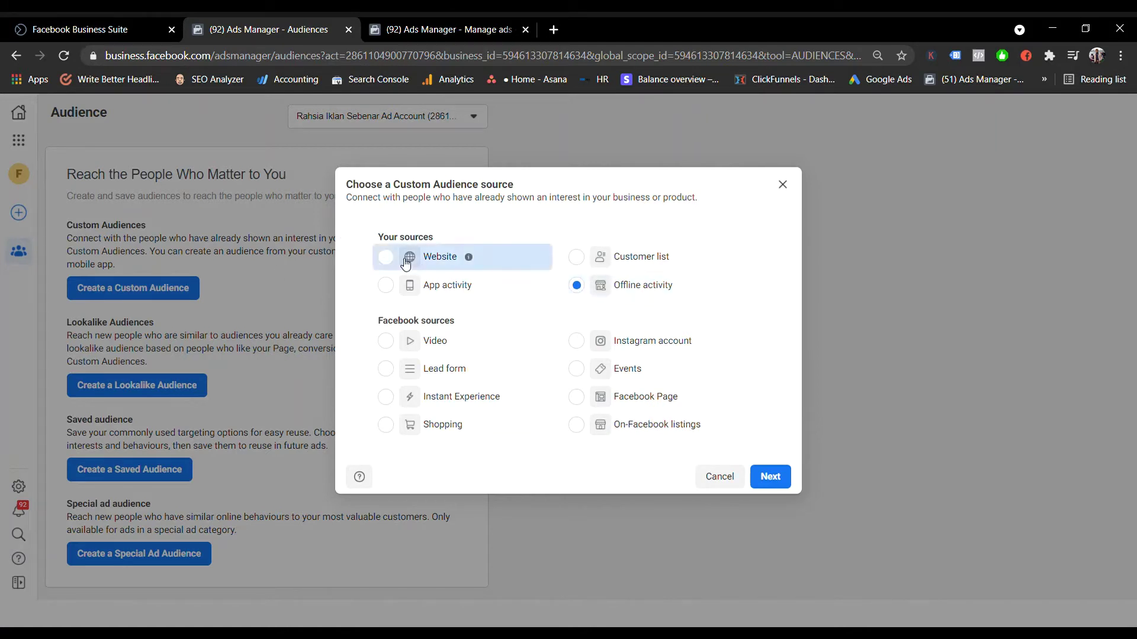
left_click(770, 477)
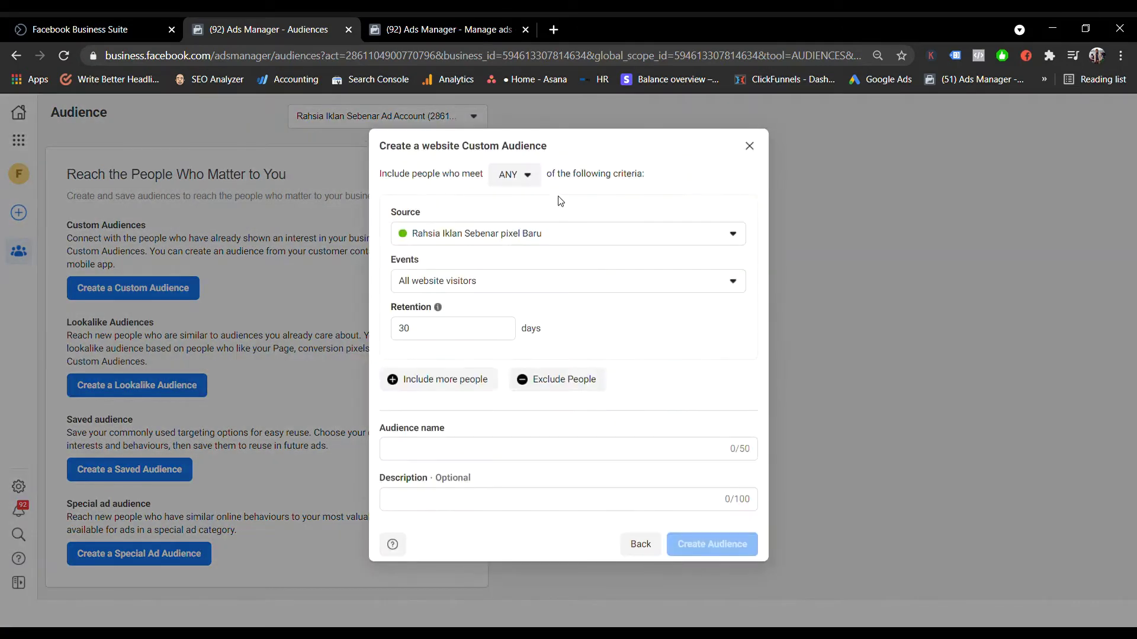
left_click(514, 239)
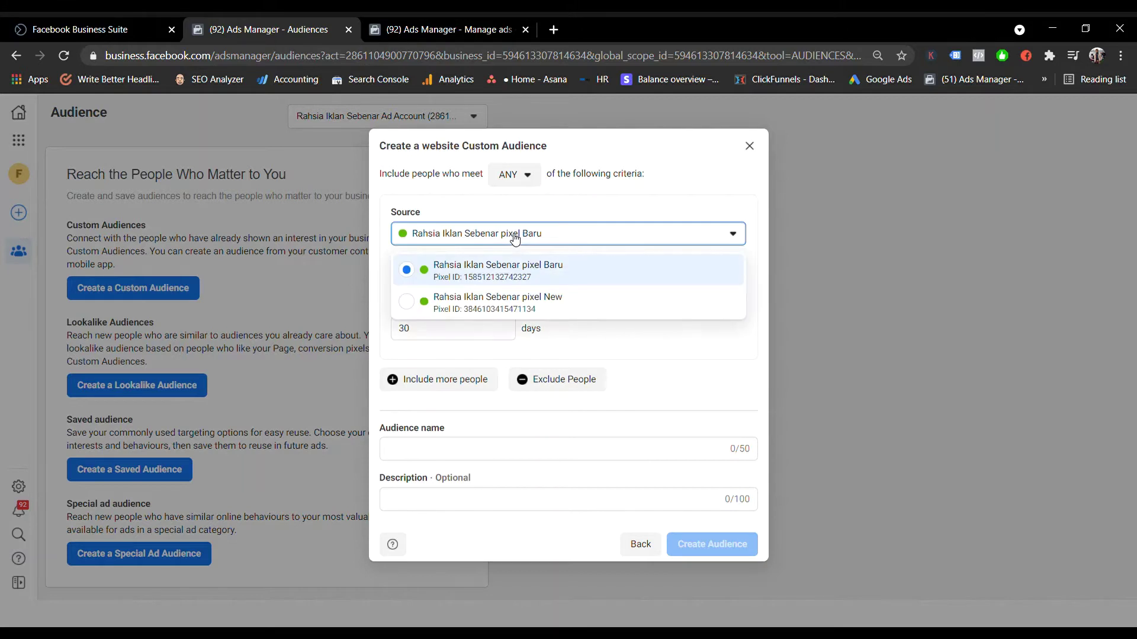
left_click(515, 239)
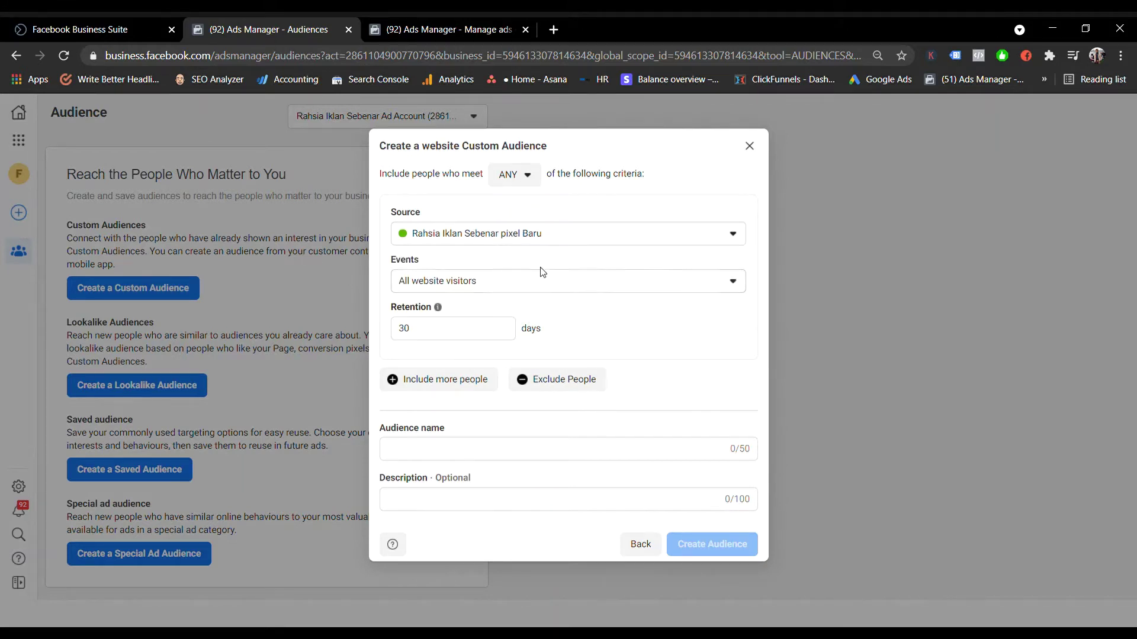
left_click(560, 290)
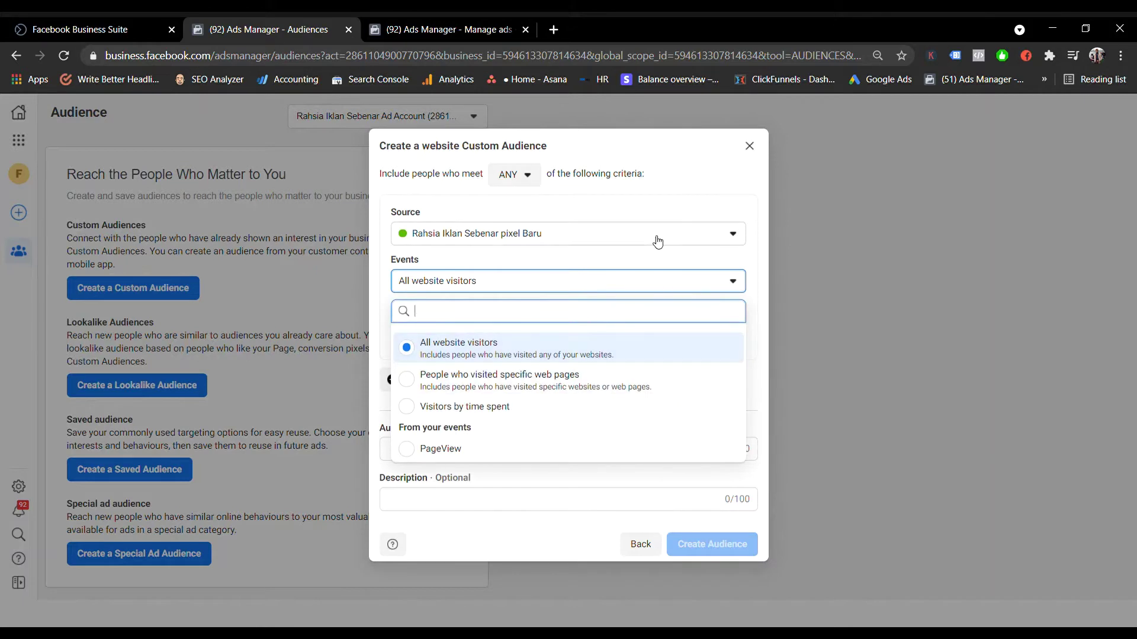
left_click(630, 260)
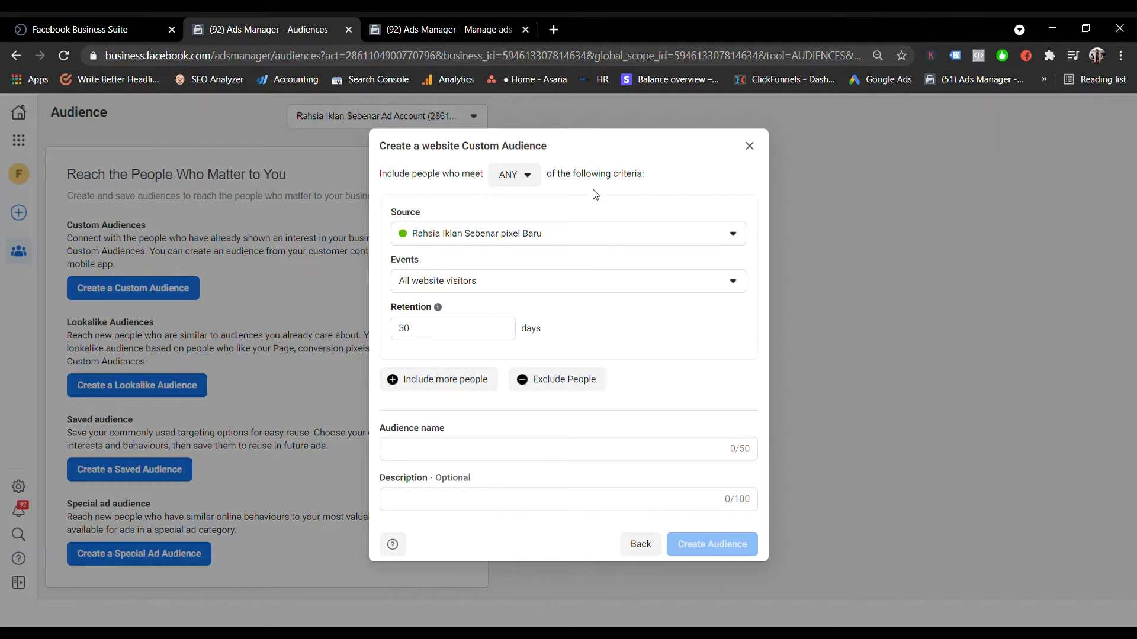
Set the website audience to include people meeting ANY of the criteria, with All website visitors as the event
left_click(506, 169)
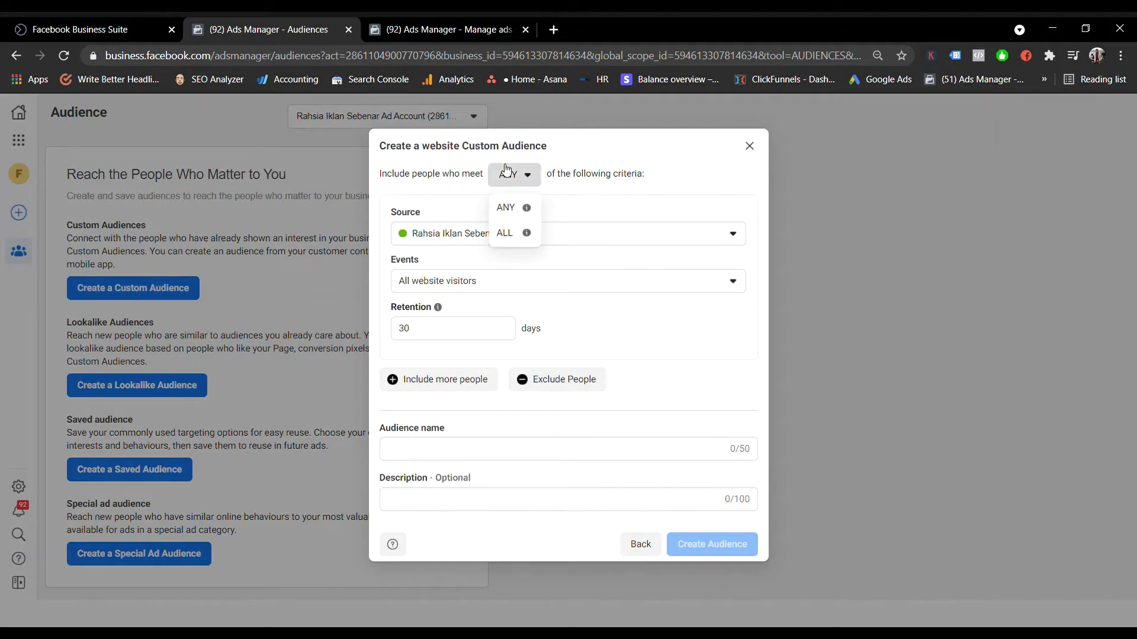
left_click(515, 229)
left_click(531, 179)
left_click(521, 206)
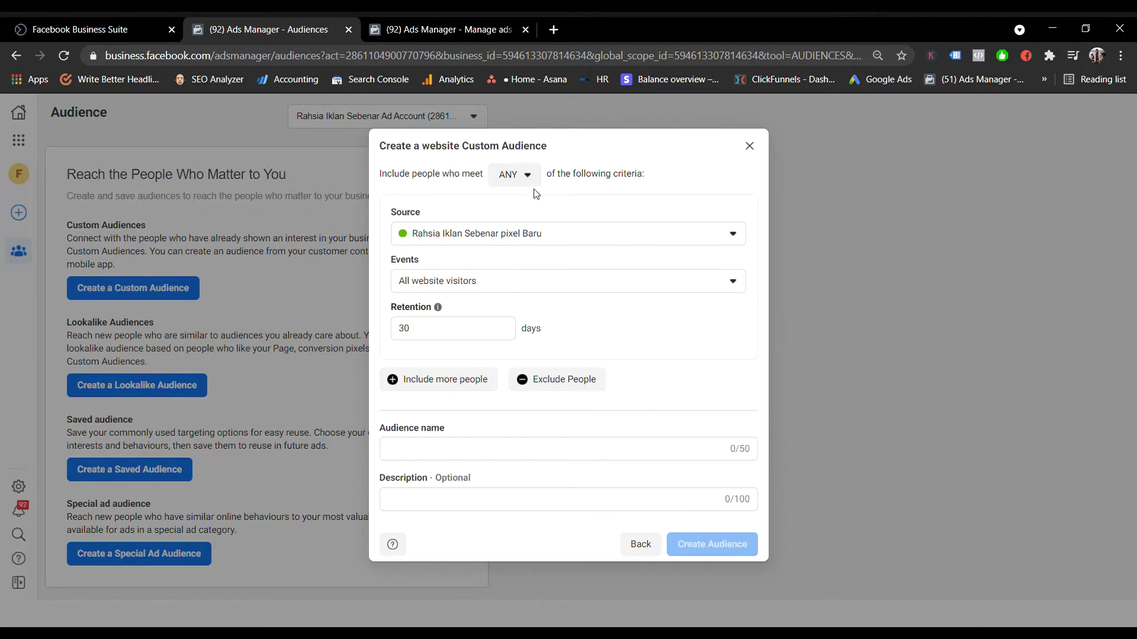
left_click(726, 286)
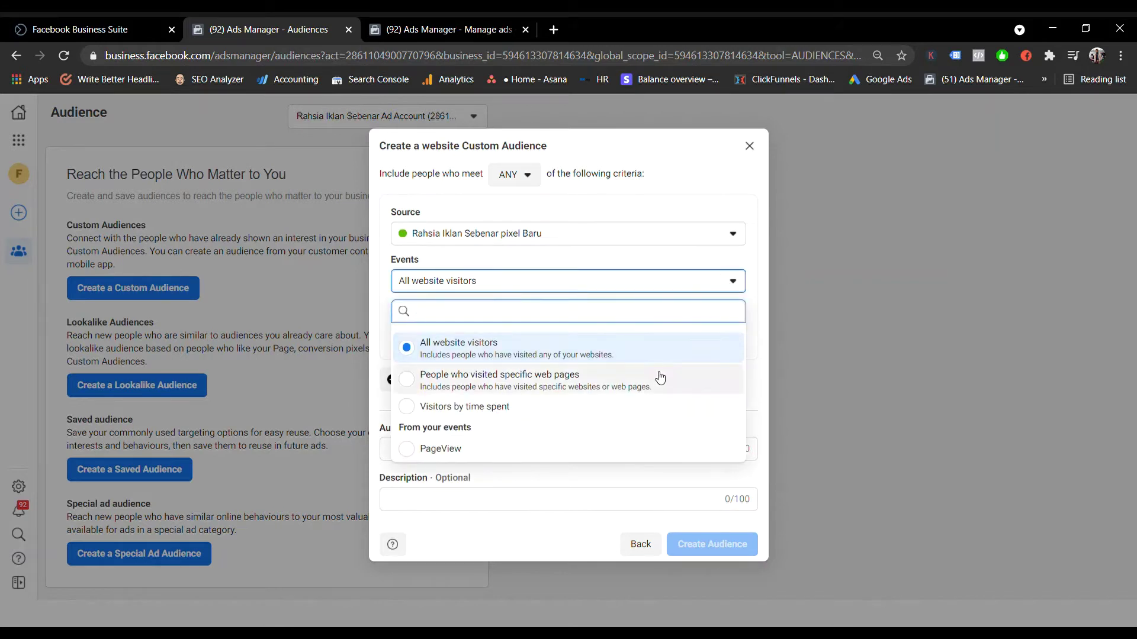
left_click(571, 354)
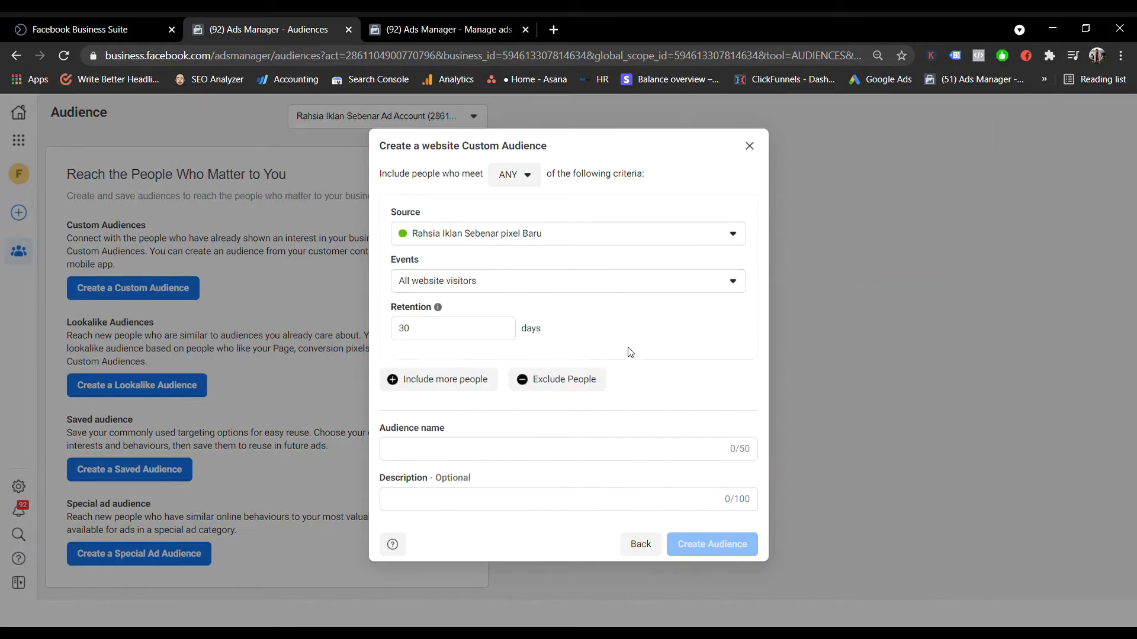
Set the retention of the website audience to 180 days
double_click(466, 335)
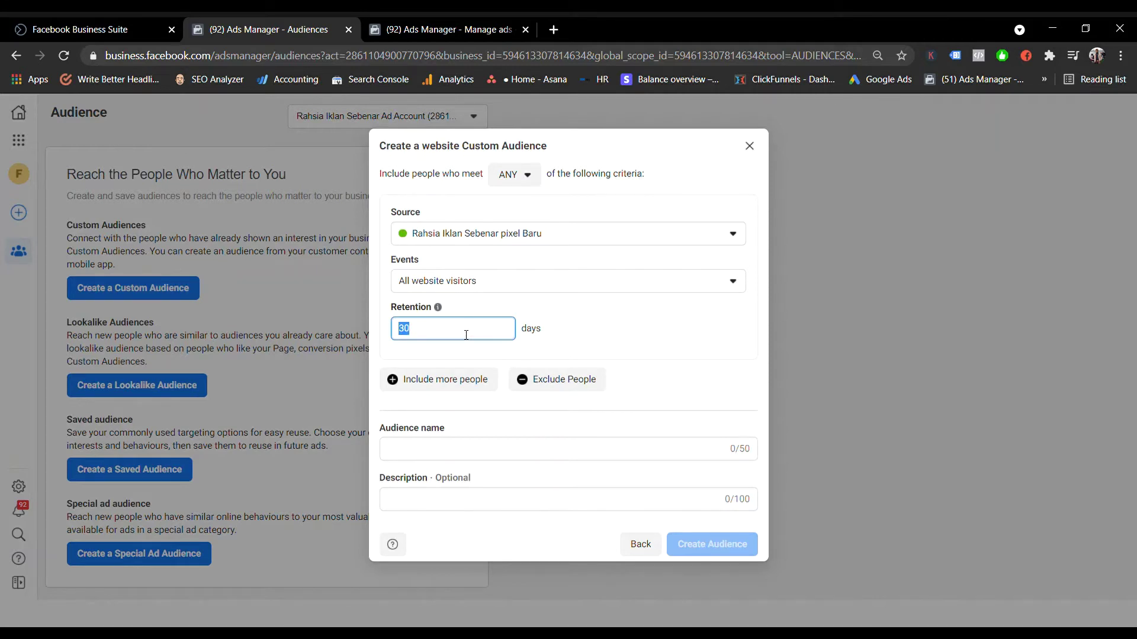
mouse_move(444, 309)
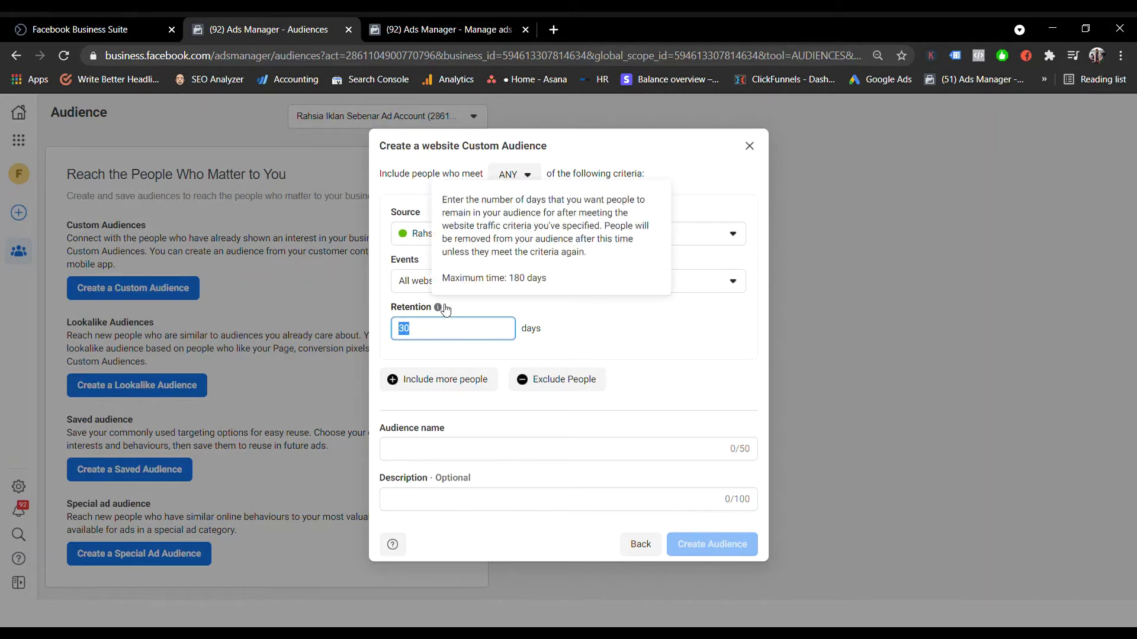
left_click(577, 340)
left_click(443, 338)
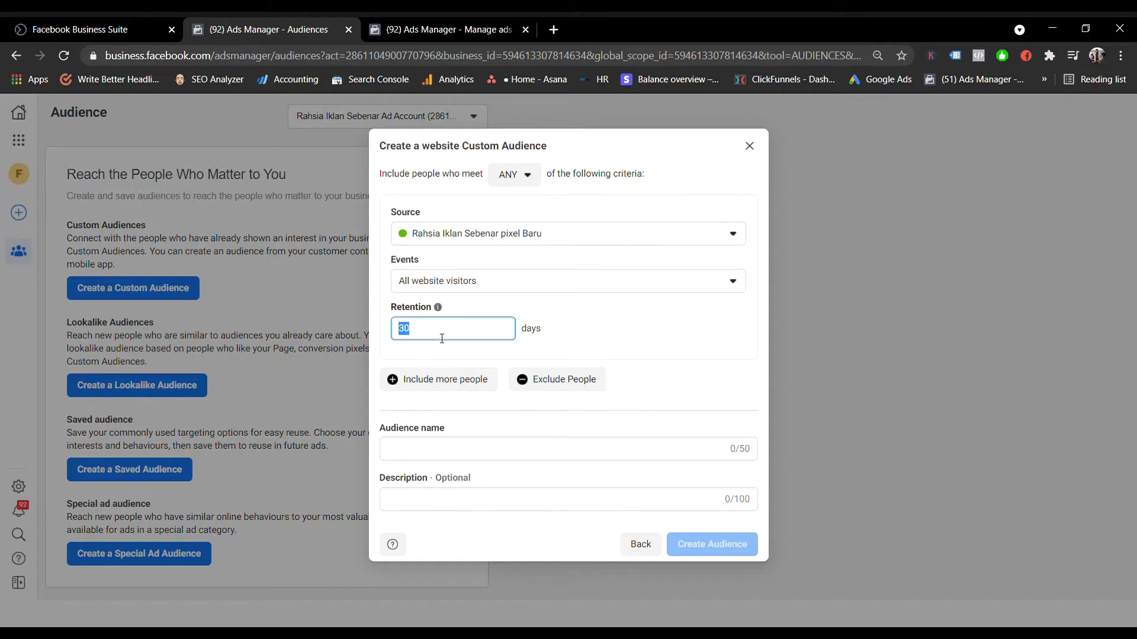
type("18")
left_click(439, 381)
left_click(732, 375)
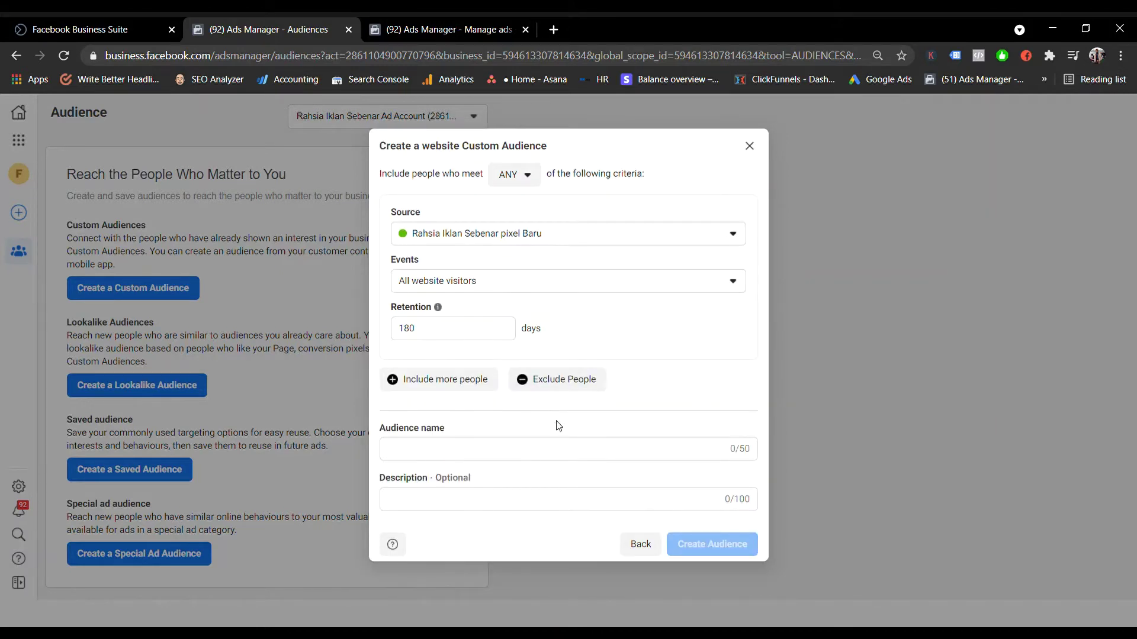
Name the audience "All Website Visitor - 180 Days" and create it
left_click(517, 459)
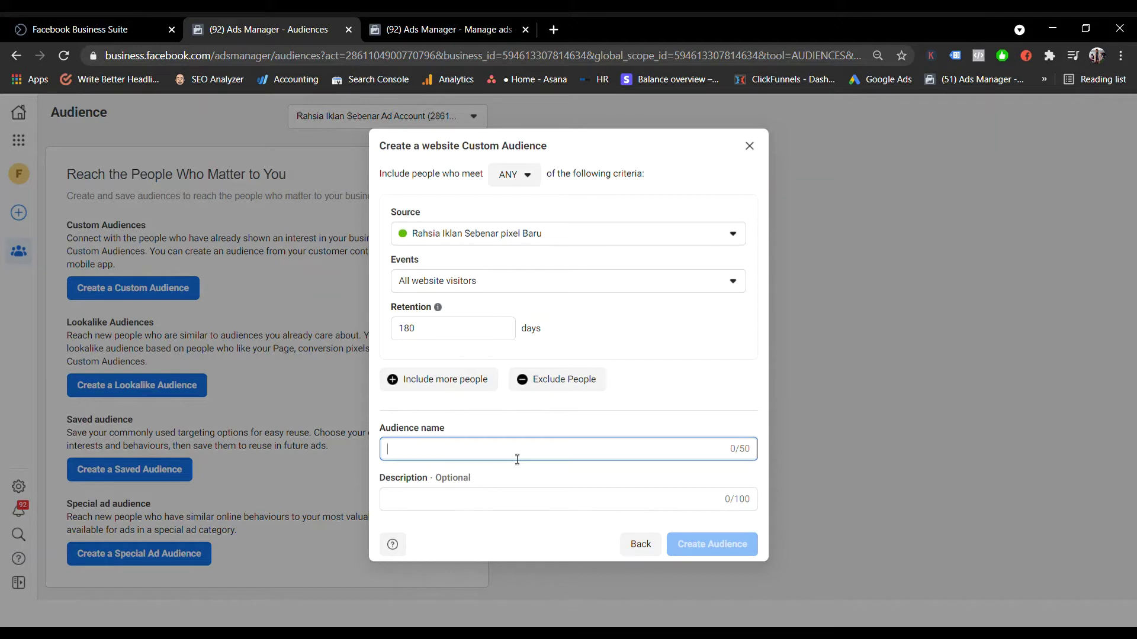
type("All Website Visitor")
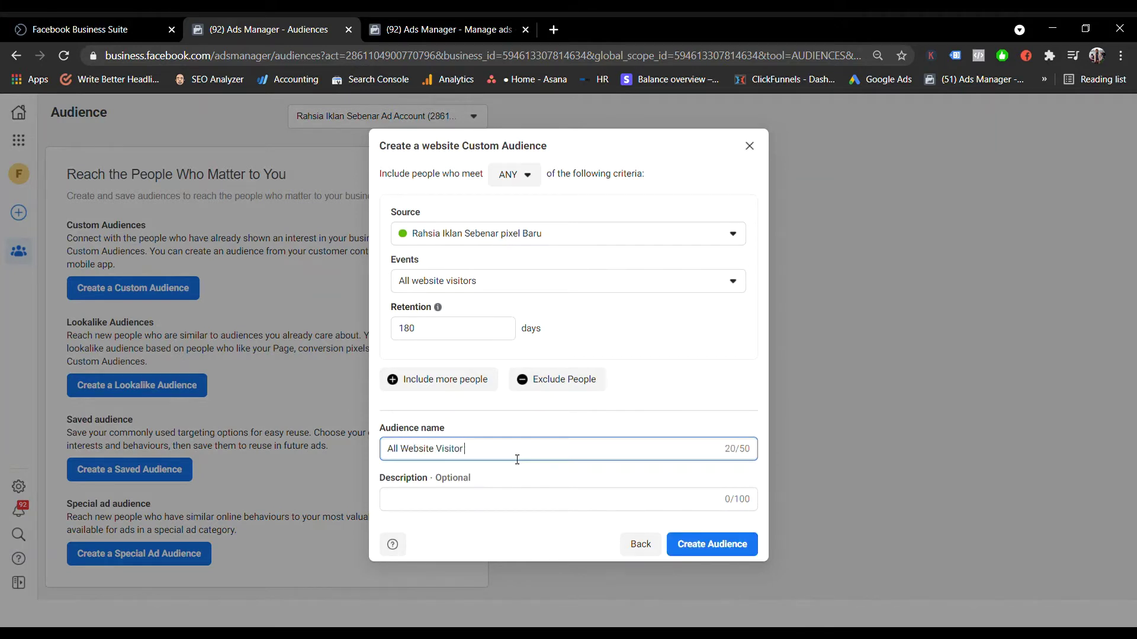
type(" - 180 Days")
left_click(716, 544)
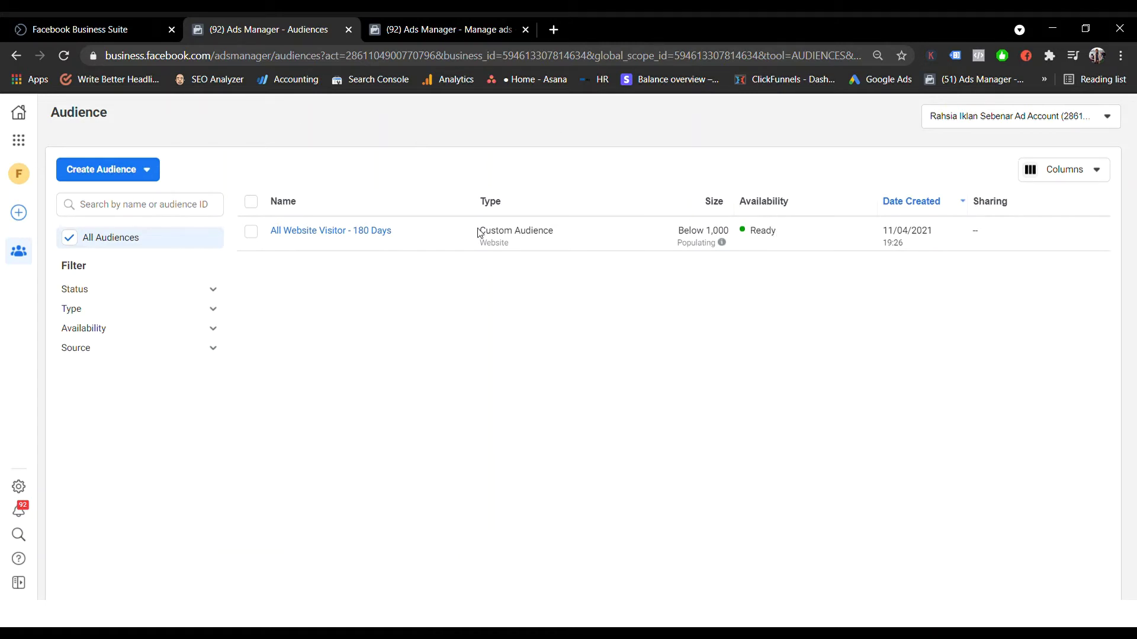
mouse_move(705, 245)
Start another website custom audience and select PageView as its event
left_click(157, 176)
left_click(147, 205)
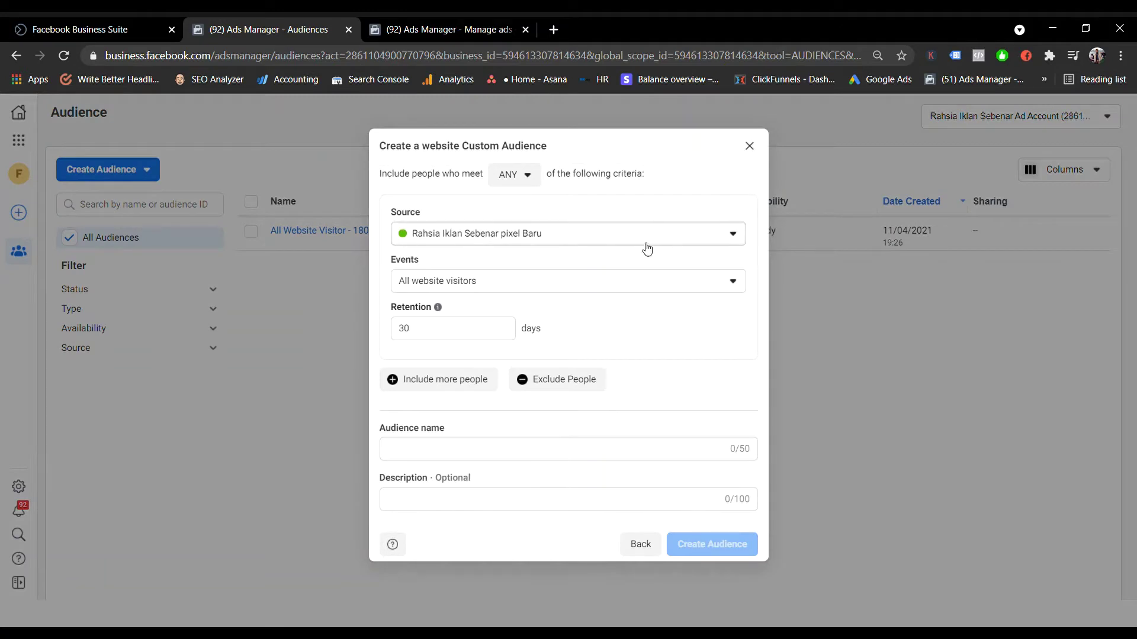
left_click(701, 287)
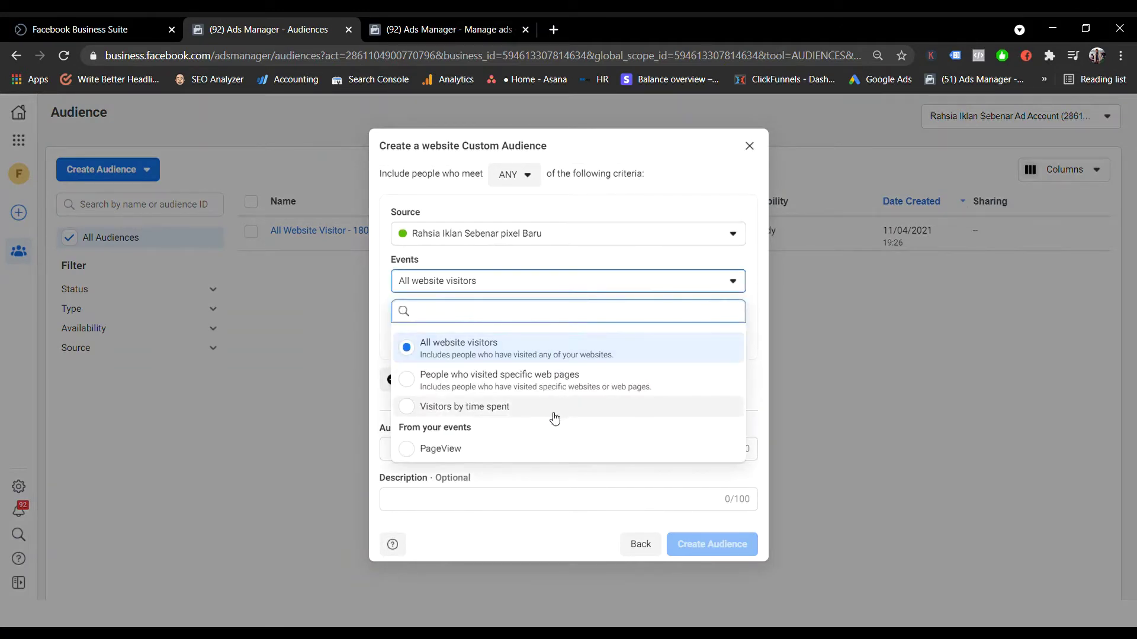
left_click(420, 450)
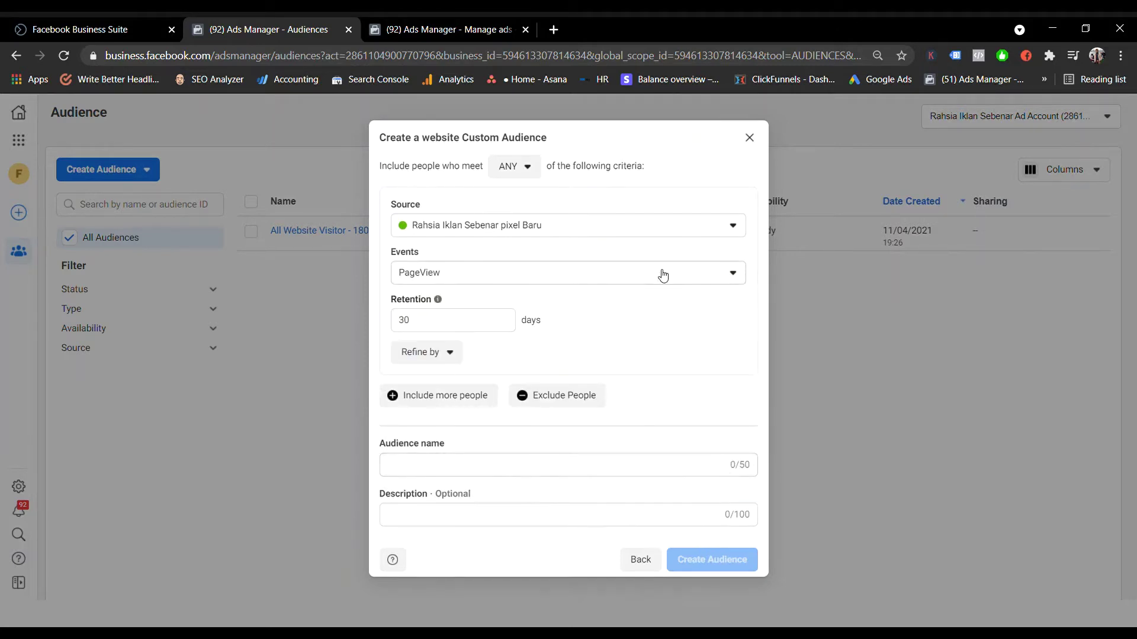
Name the page view audience "PageView - 30 Days", create it and close the confirmation
double_click(462, 327)
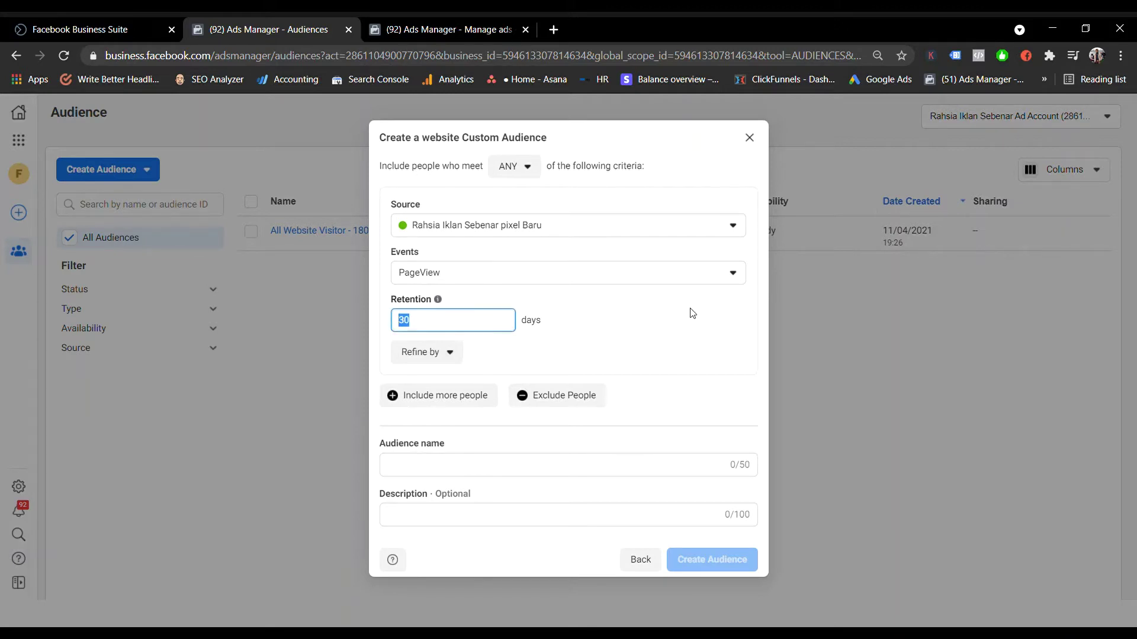
left_click(585, 476)
type("PageView -")
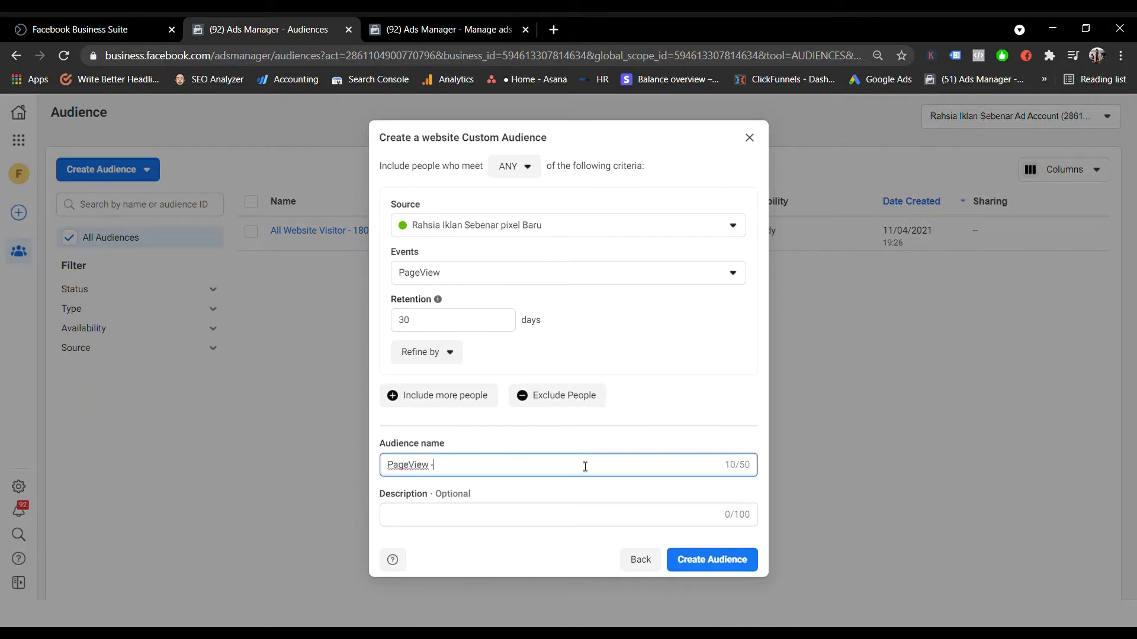
type(" 30 Dy")
mouse_move(438, 301)
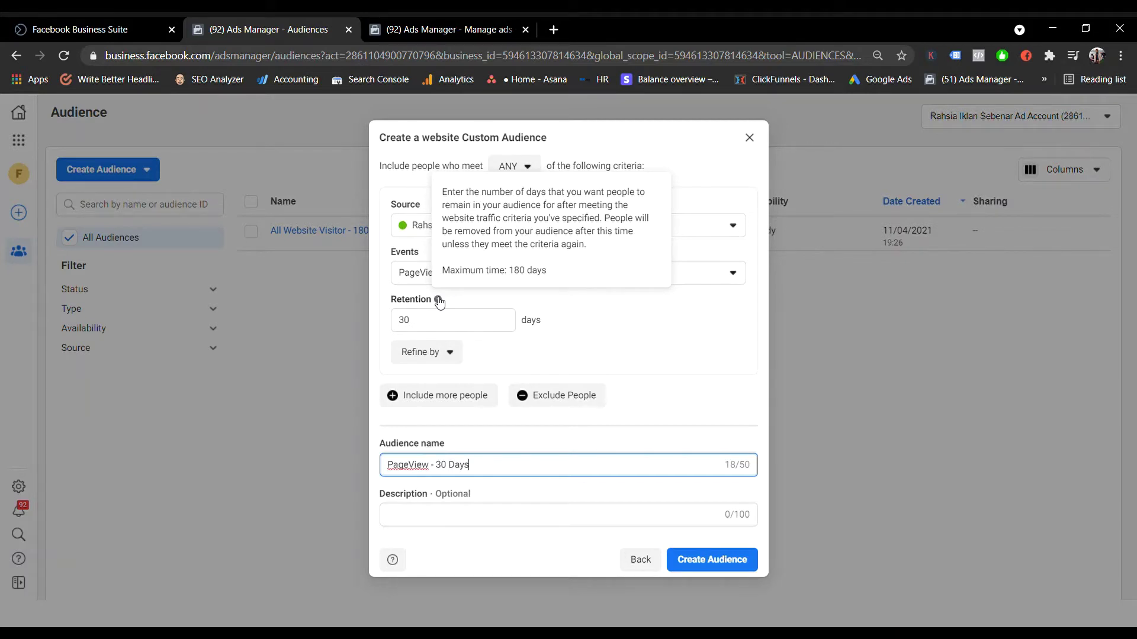
left_click(735, 567)
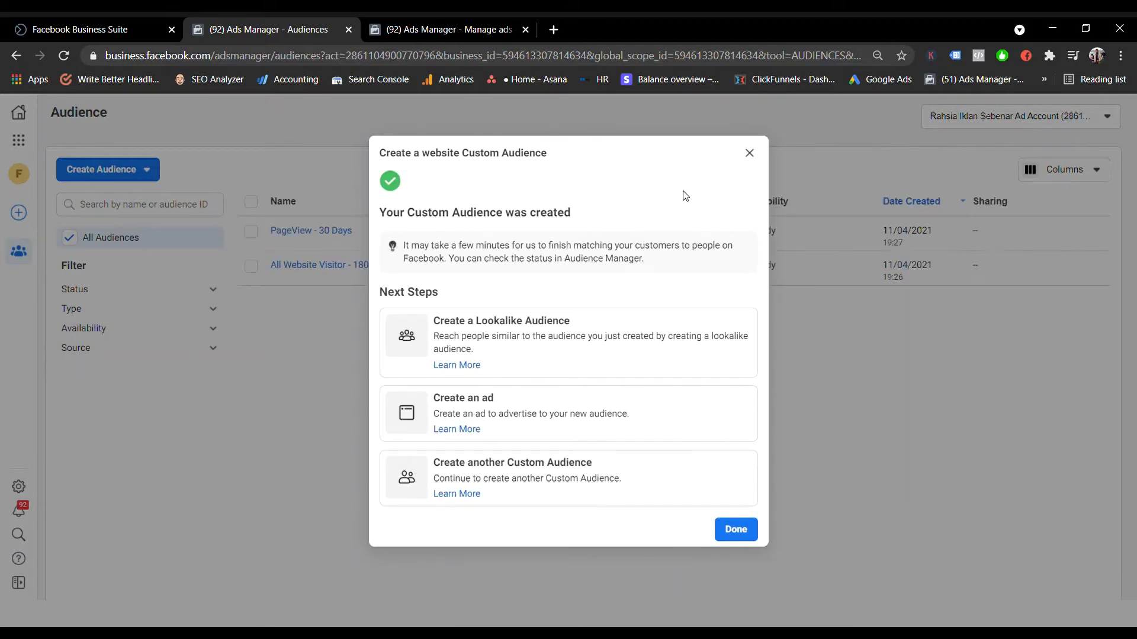
left_click(749, 153)
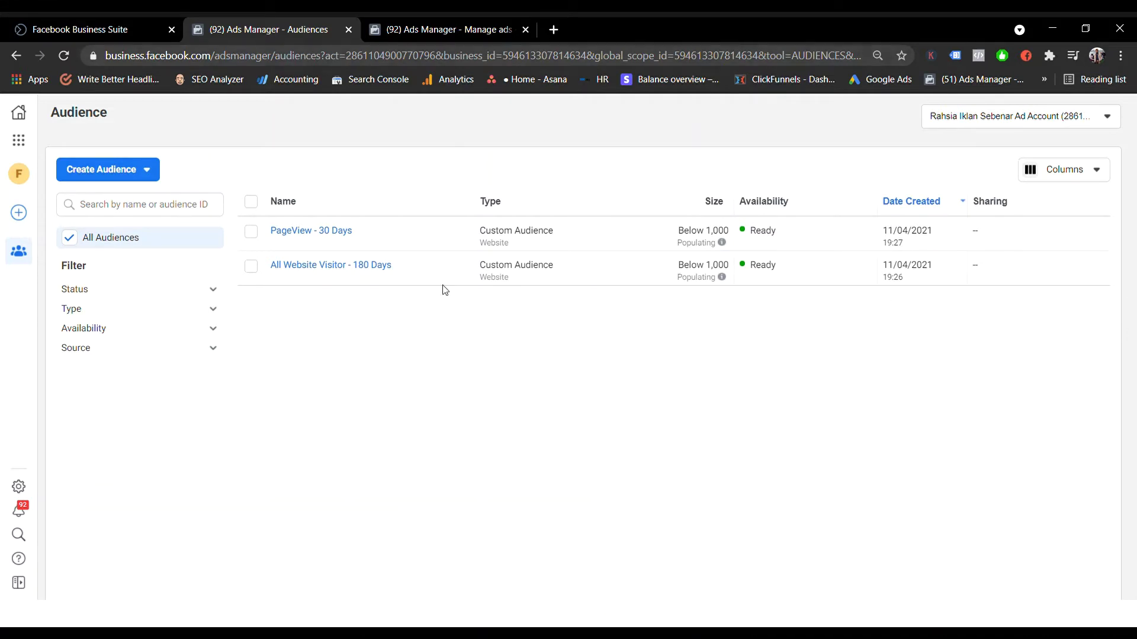
Switch the audience list to the Famouz Main Acc ad account
left_click(479, 24)
left_click(275, 24)
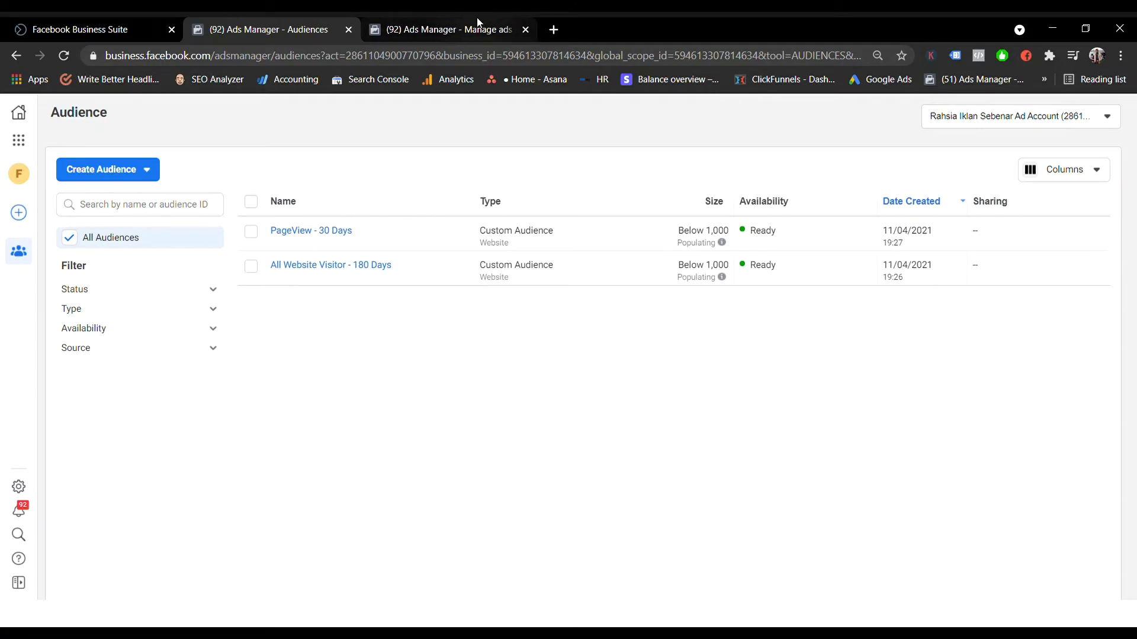
left_click(931, 121)
left_click(987, 178)
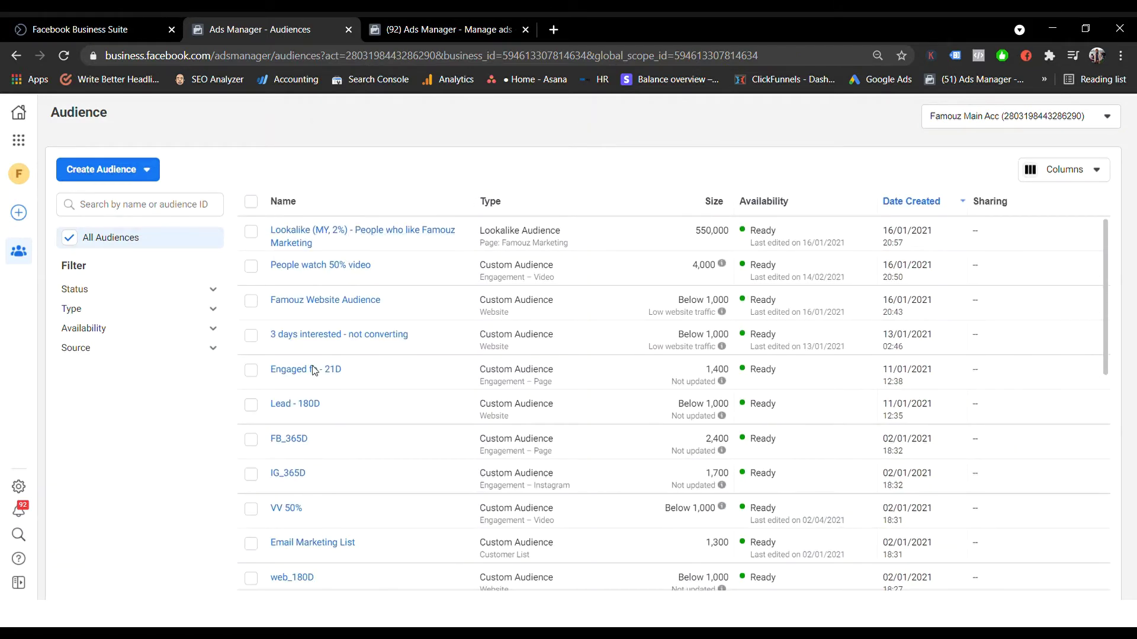
Start a new custom audience with Website as its source
left_click(103, 170)
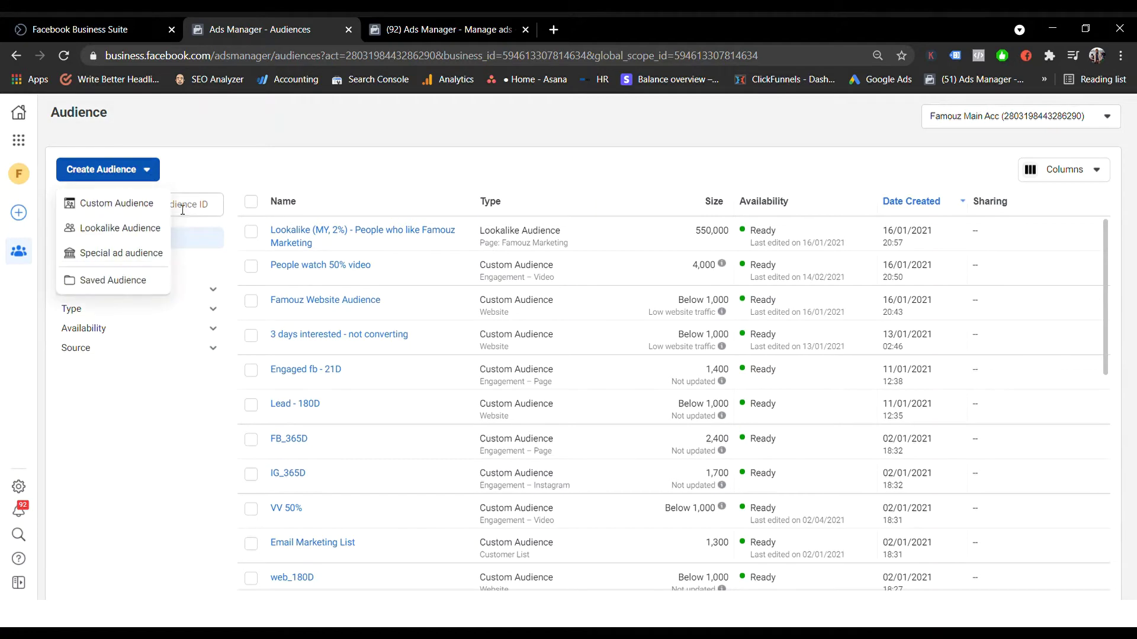
left_click(157, 209)
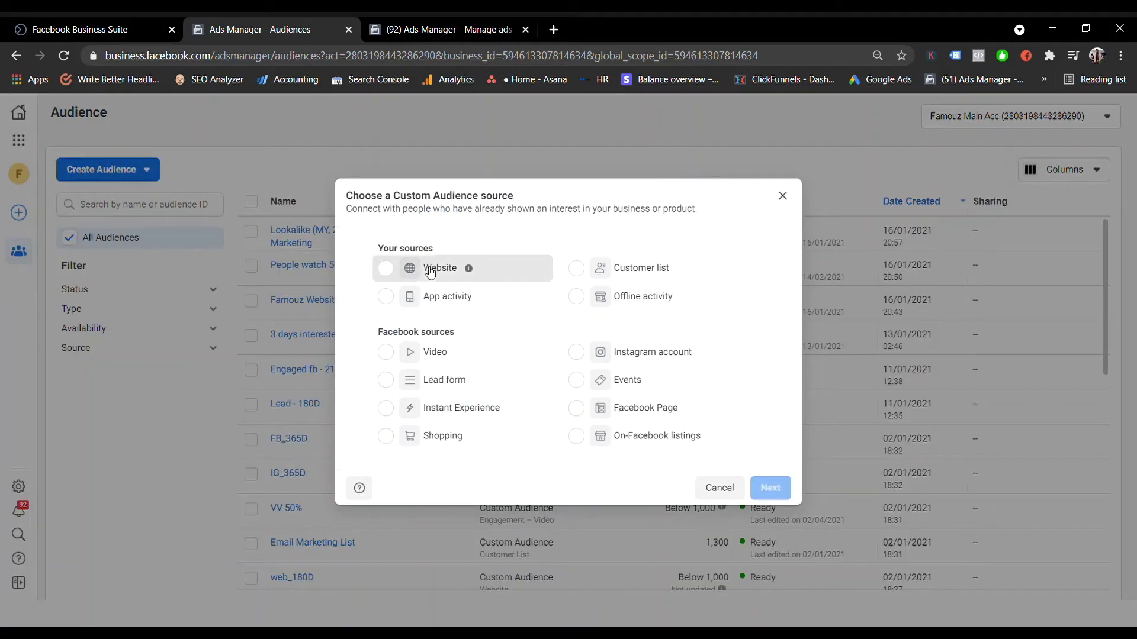
left_click(391, 268)
left_click(770, 487)
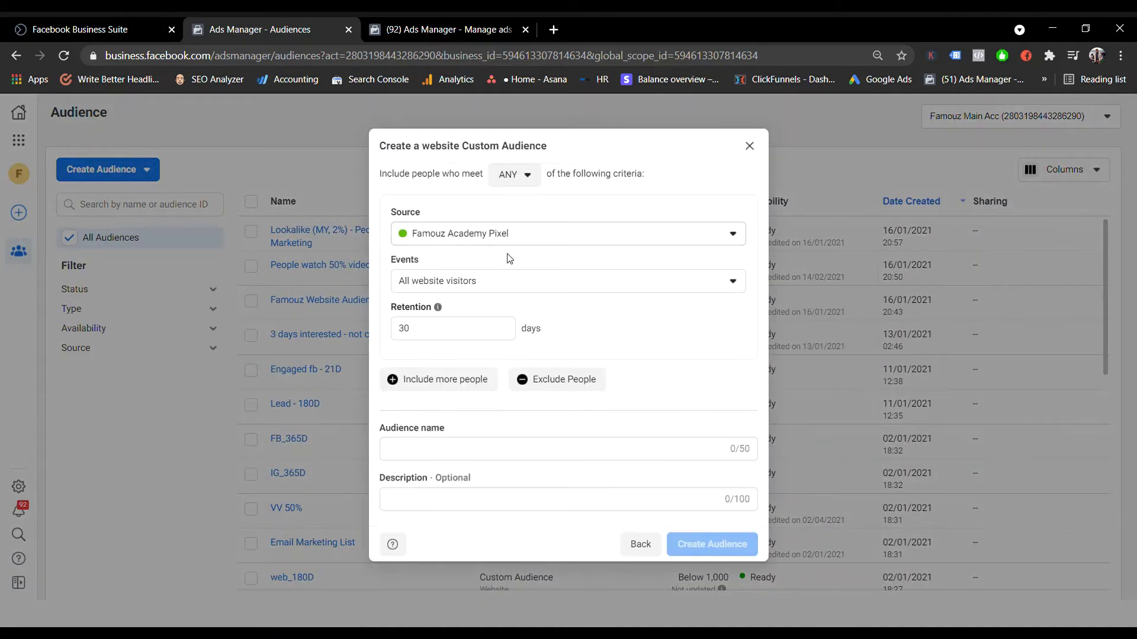
Select Lead as the audience's event and set its retention to 180 days
left_click(542, 282)
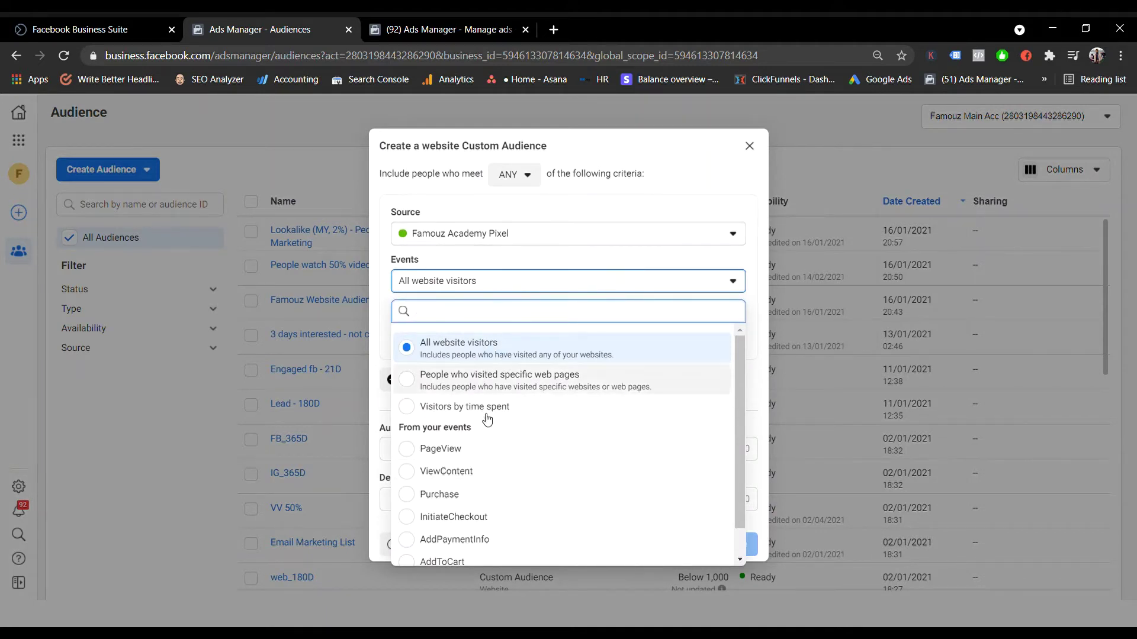
scroll(456, 438, "down", 1)
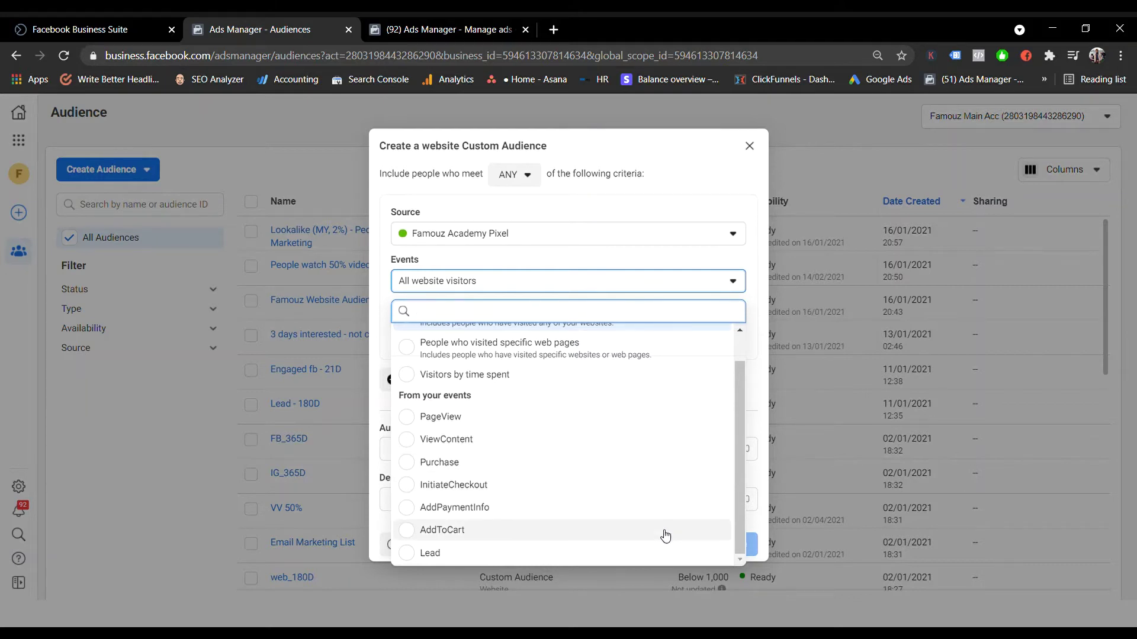
left_click(438, 553)
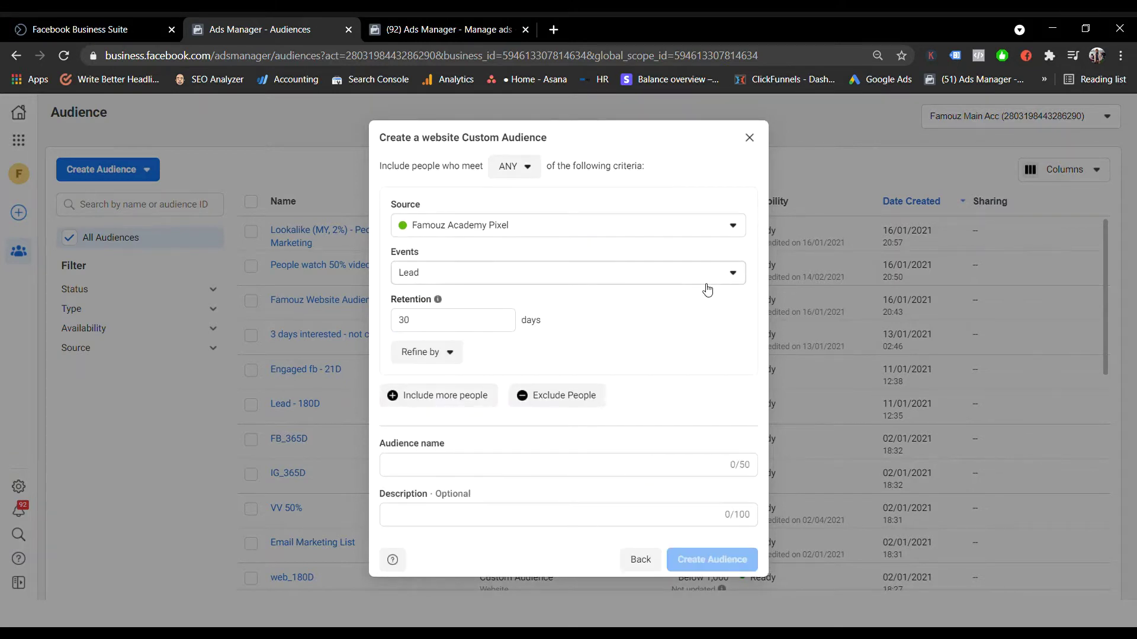
double_click(460, 329)
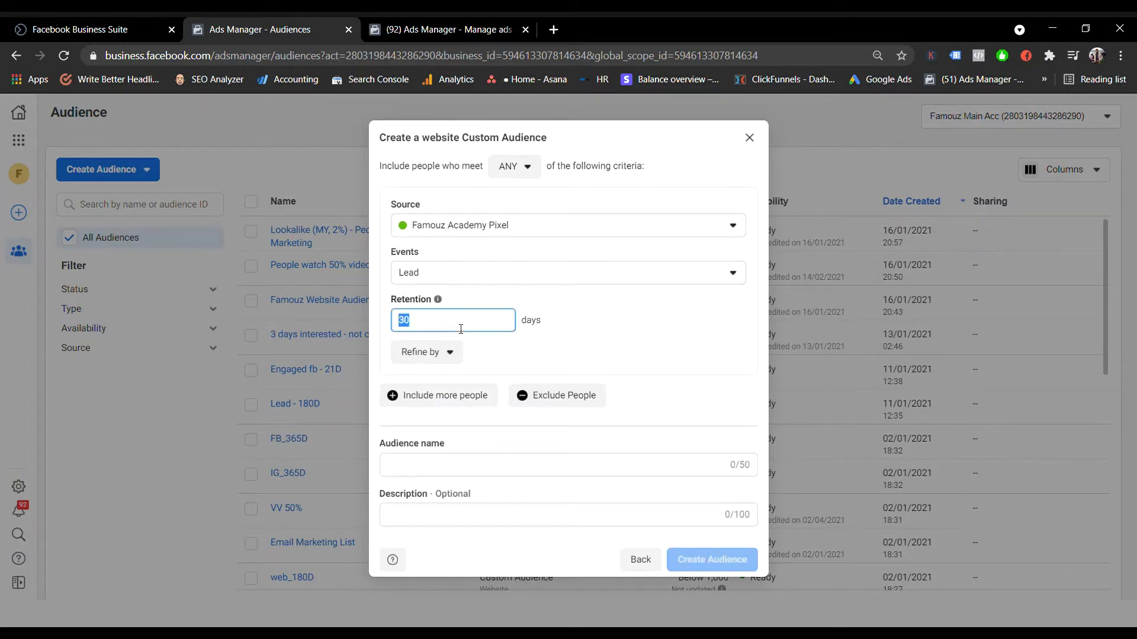
type("180")
Enter a name for the 180-day leads audience and return to the source choice without creating it
mouse_move(443, 302)
left_click(579, 475)
type("L")
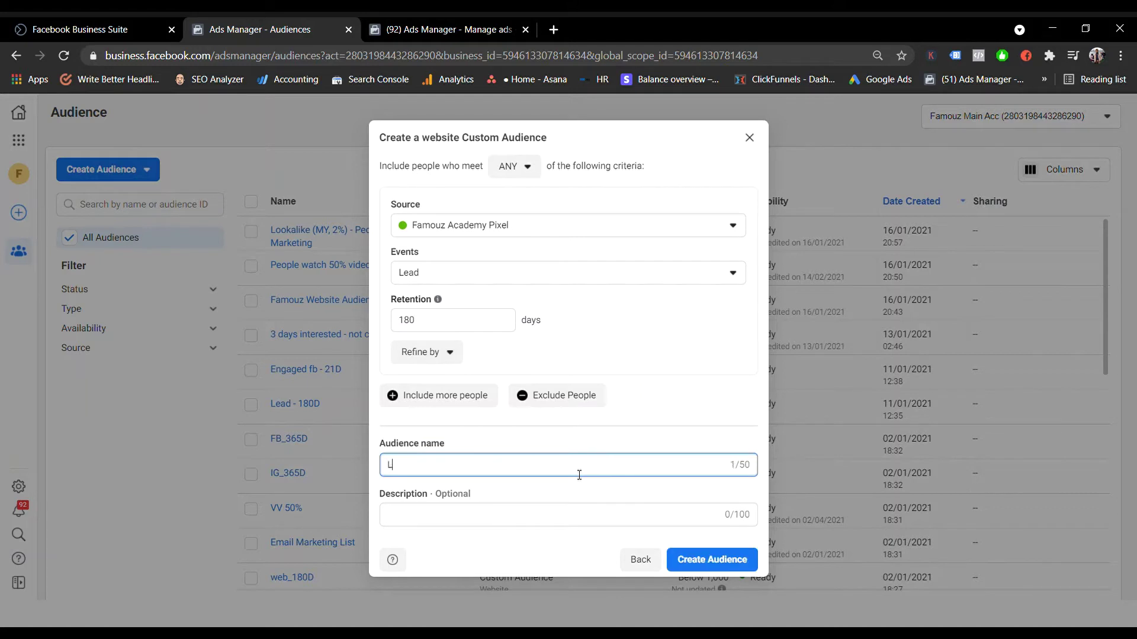
type("eads4 -1")
key("BackSpace")
key("BackSpace")
type("- 180 days")
left_click(640, 562)
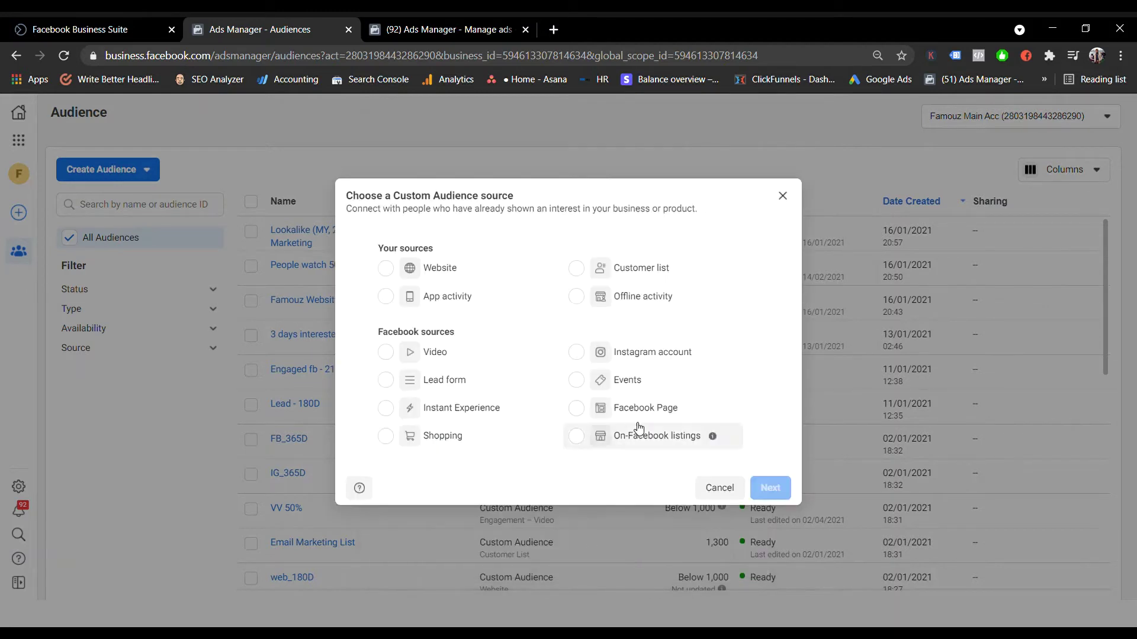
Choose Website as the custom audience source again and select AddToCart as the event
left_click(416, 273)
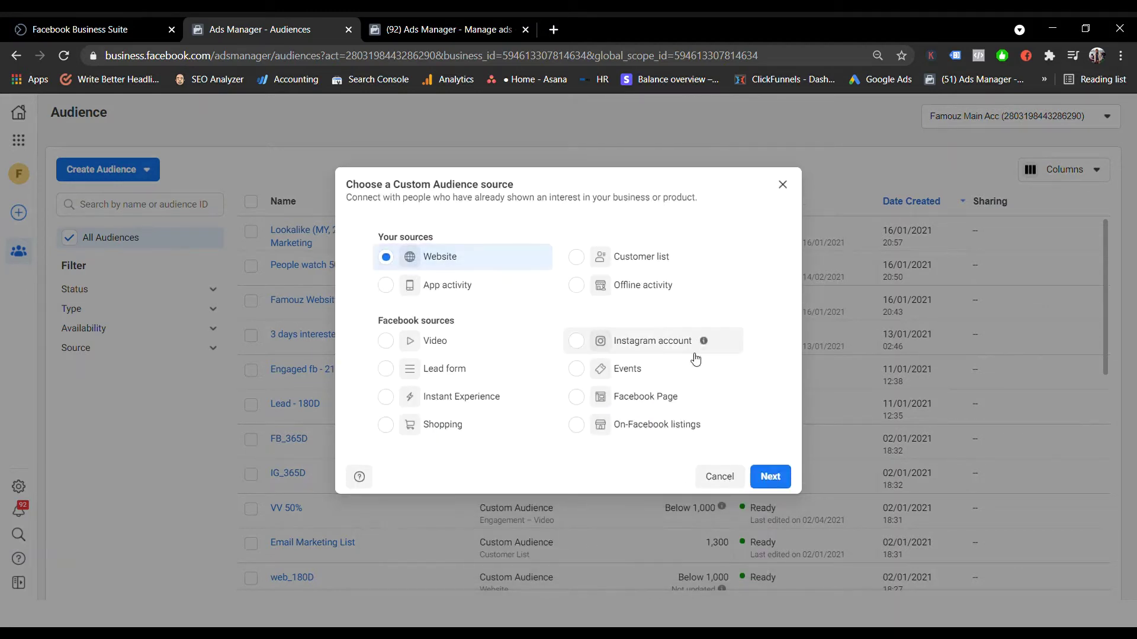
left_click(774, 477)
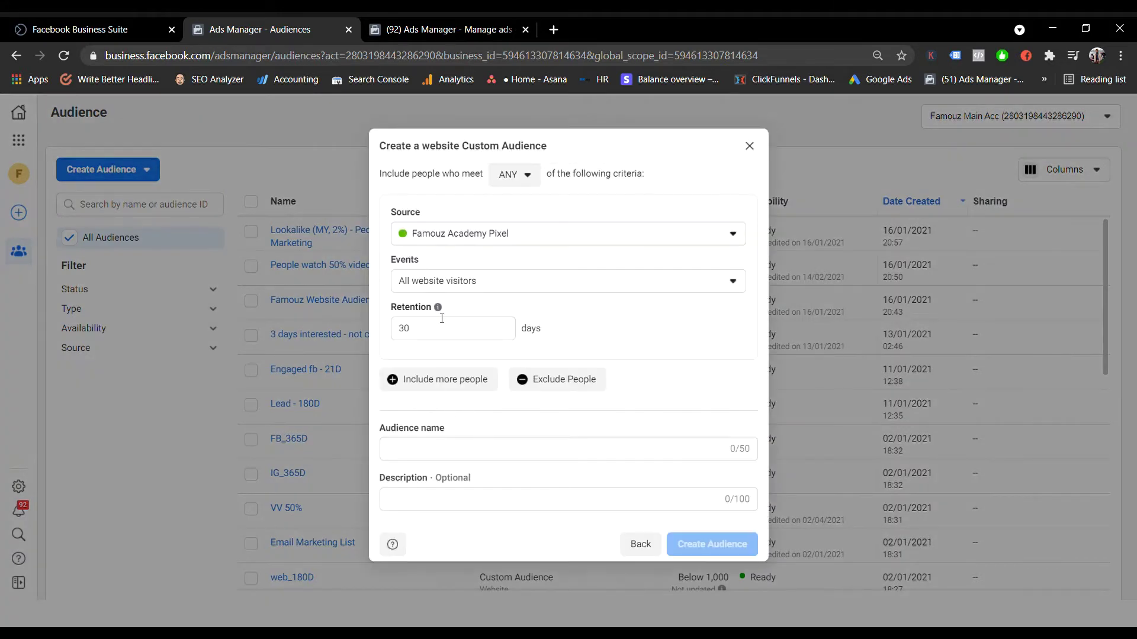
left_click(515, 285)
scroll(512, 474, "down", 1)
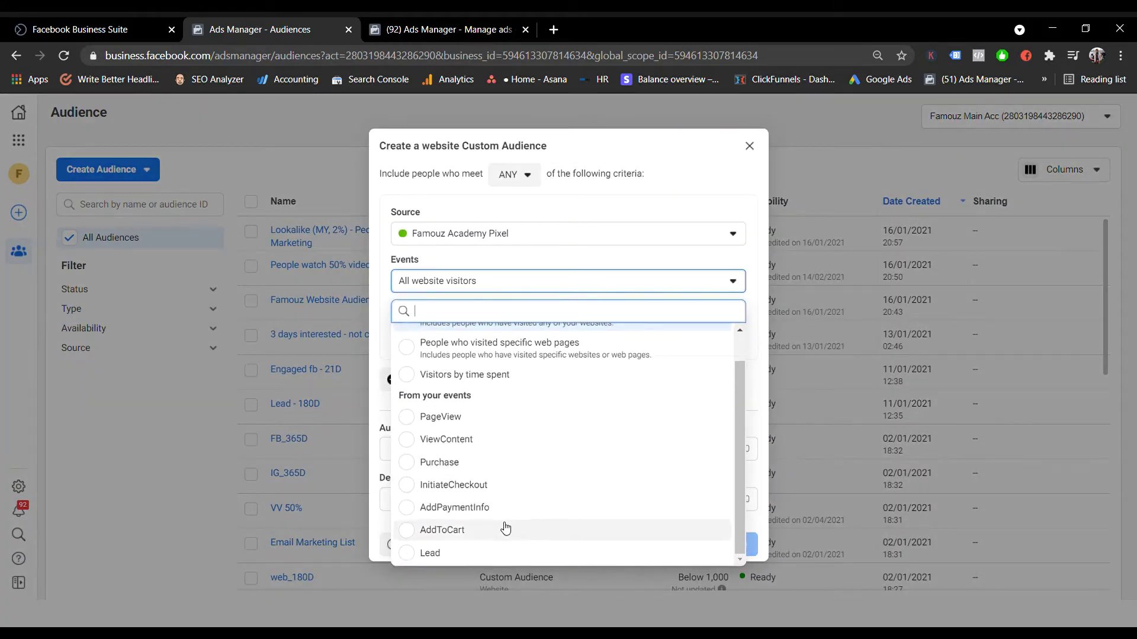
left_click(518, 533)
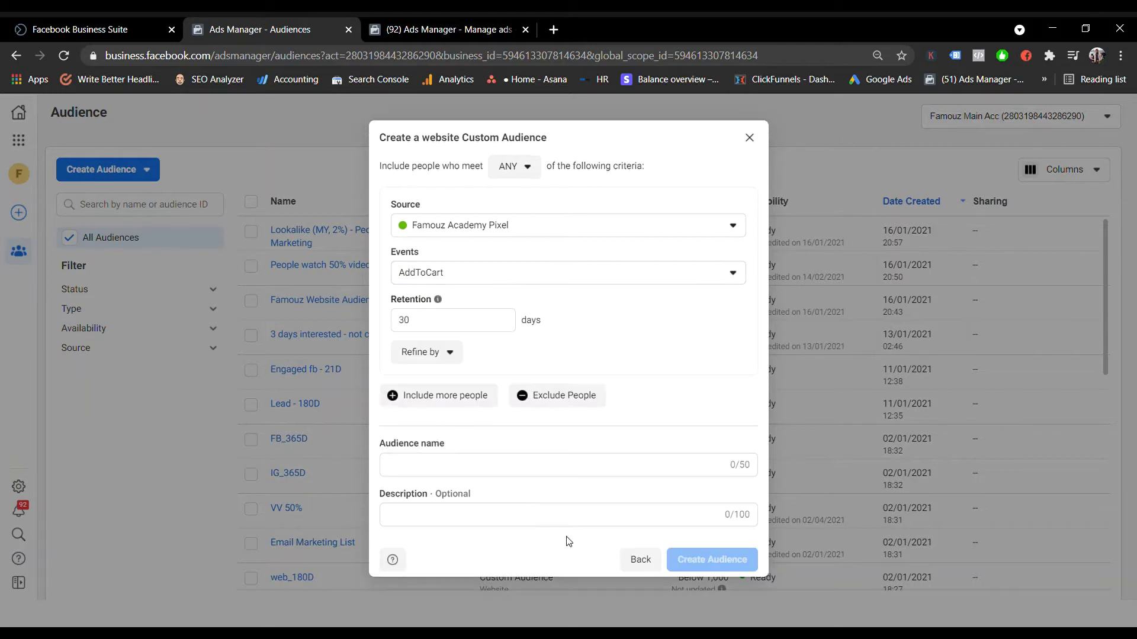
Keep the retention at 30 days and name the audience "Add To Cart - 30 Days"
double_click(465, 321)
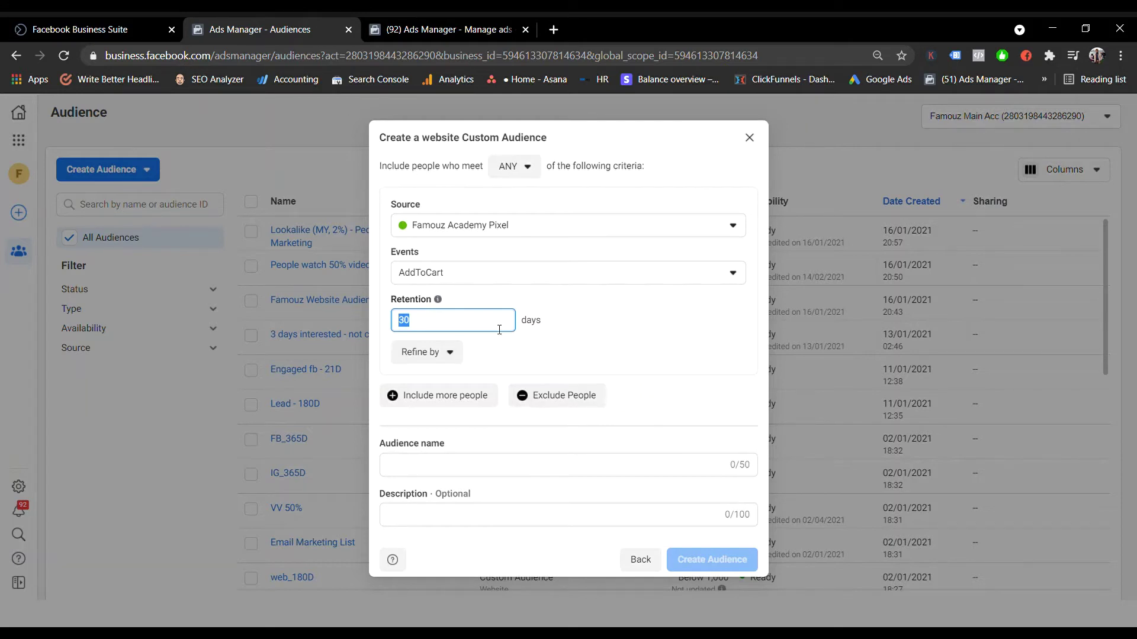
left_click(604, 322)
left_click(436, 327)
left_click(581, 469)
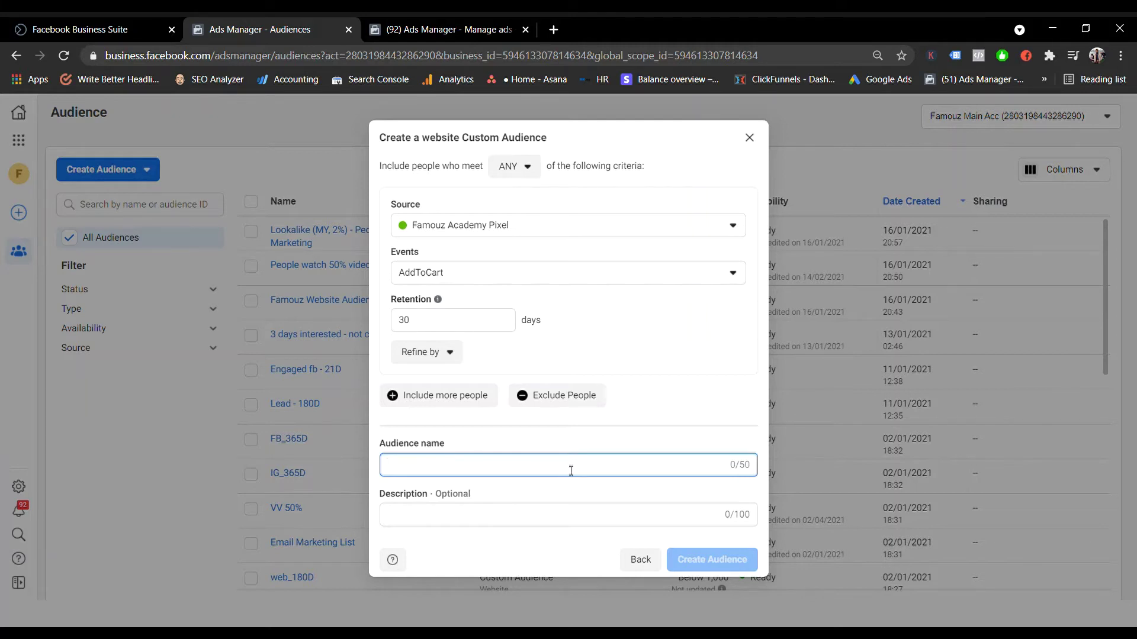
type("Add")
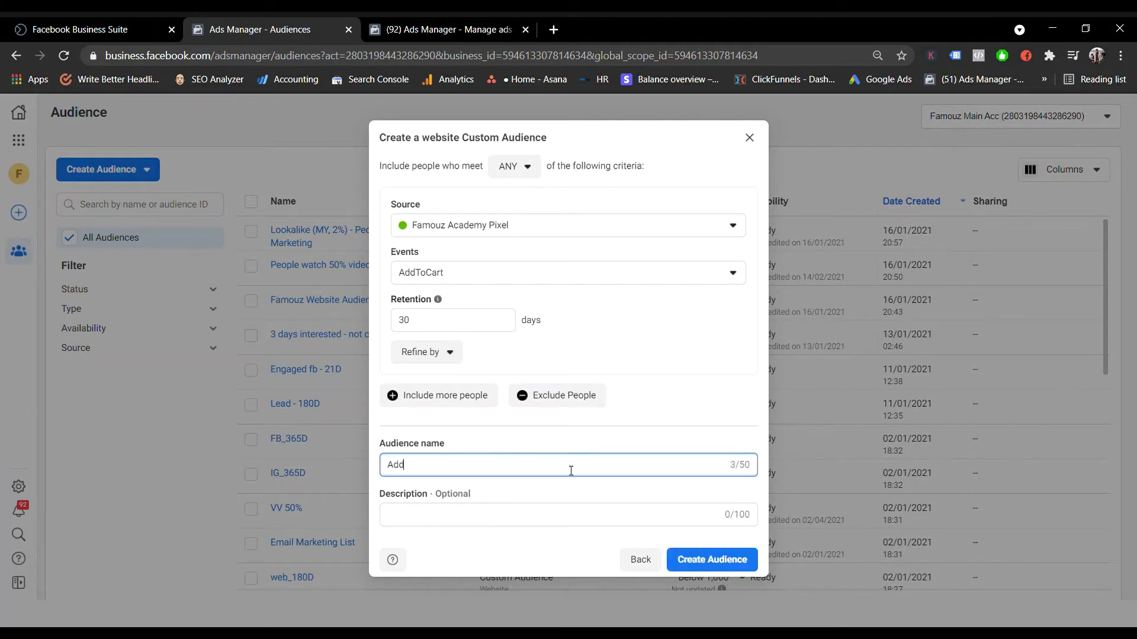
type(" To Cart - 30 Days")
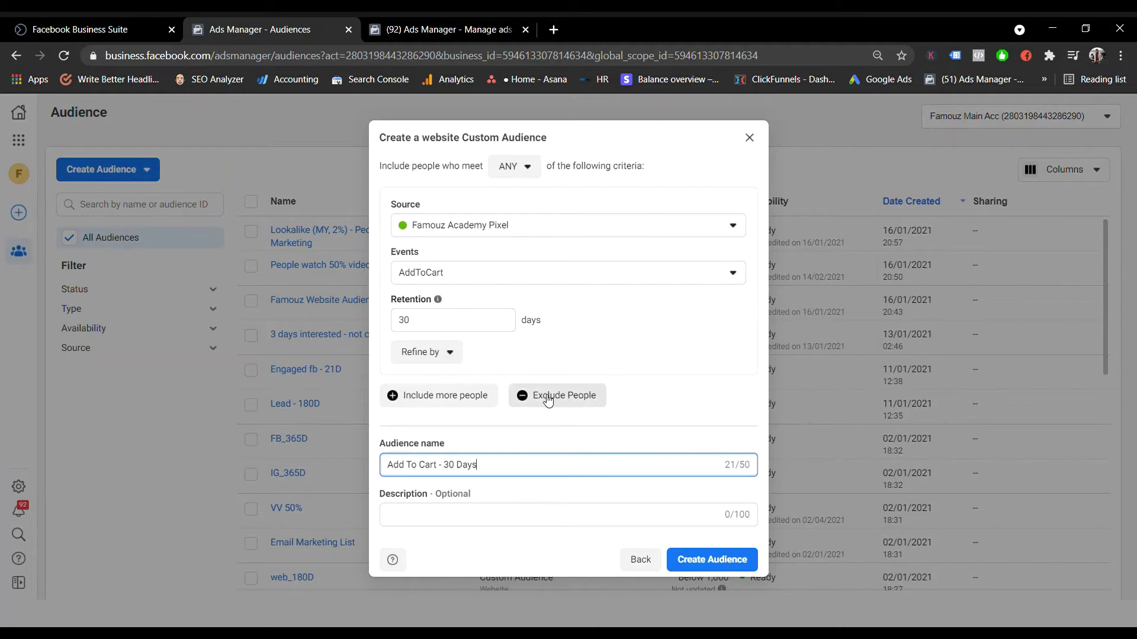
Try including people with the Purchase event as an additional criterion, and remove that criterion again
left_click(435, 396)
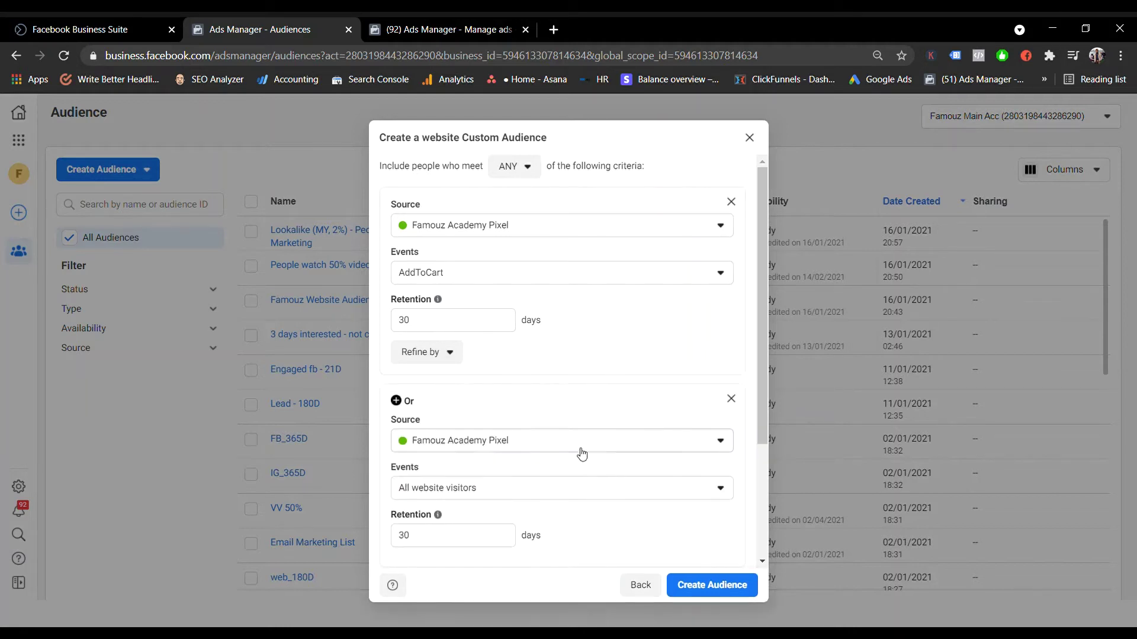
scroll(592, 450, "down", 3)
left_click(486, 339)
scroll(495, 500, "down", 1)
left_click(502, 521)
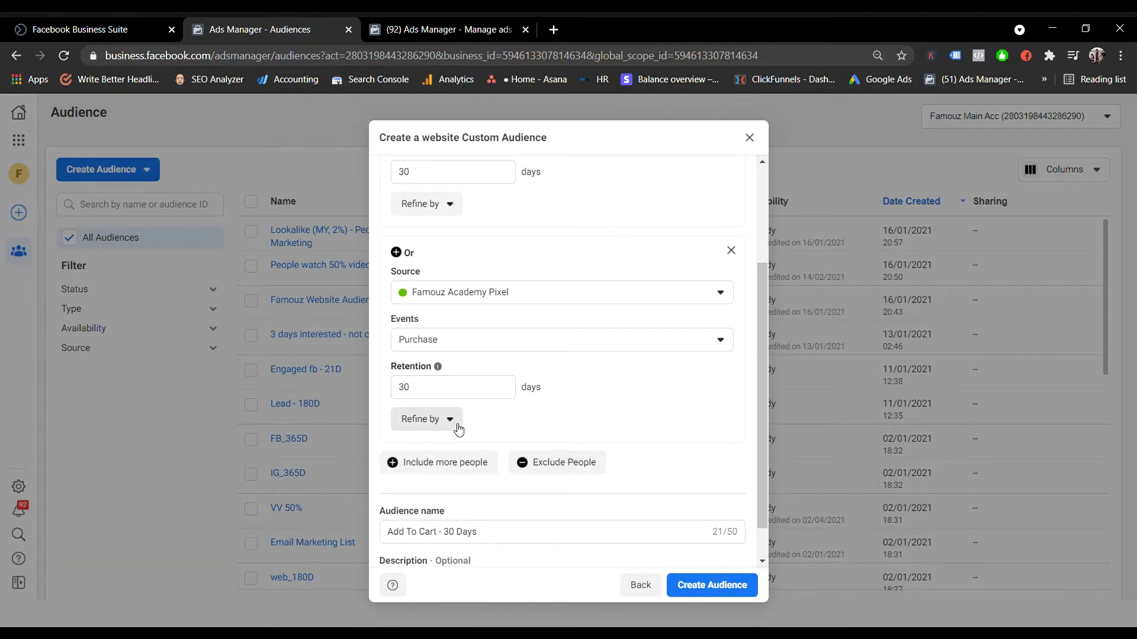
scroll(455, 421, "down", 1)
scroll(468, 431, "up", 2)
left_click(731, 282)
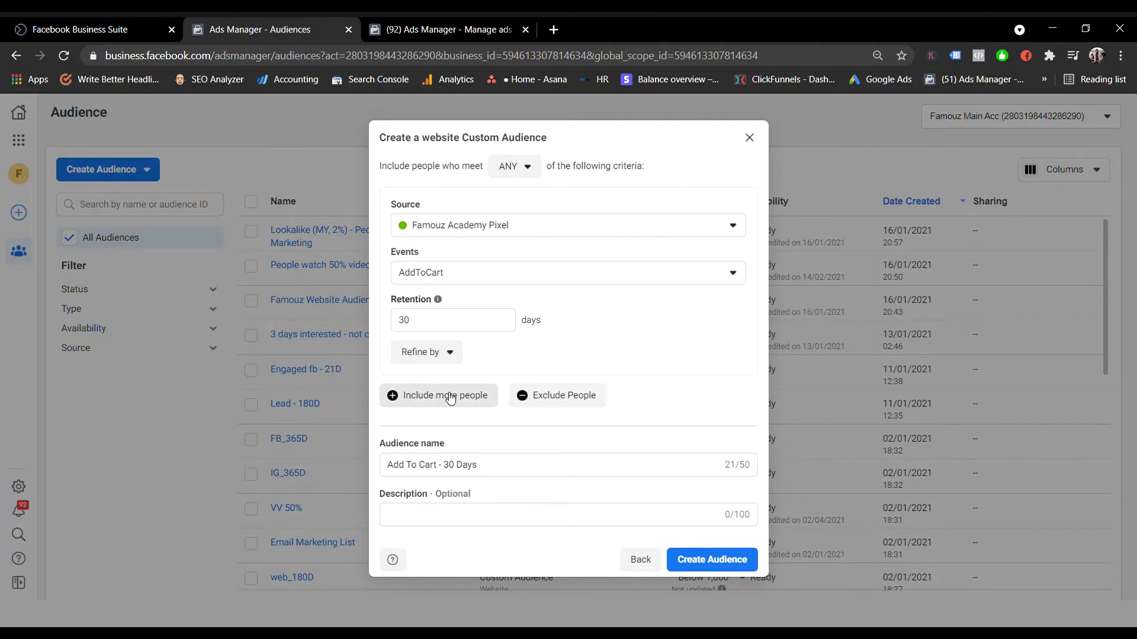
left_click(552, 405)
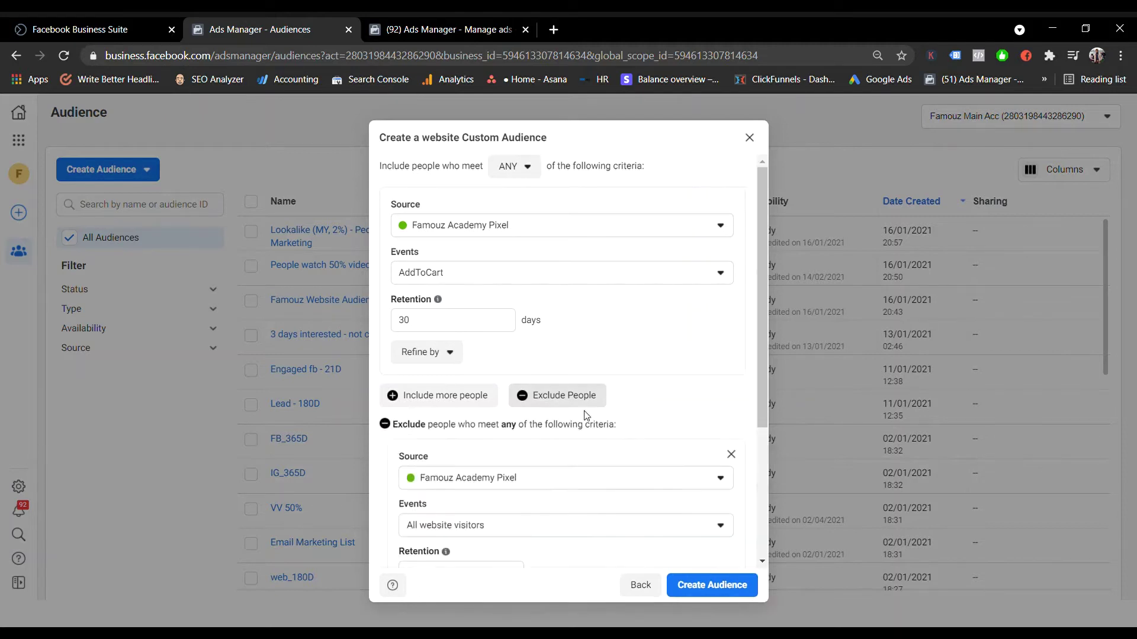
scroll(602, 488, "down", 3)
scroll(552, 376, "up", 3)
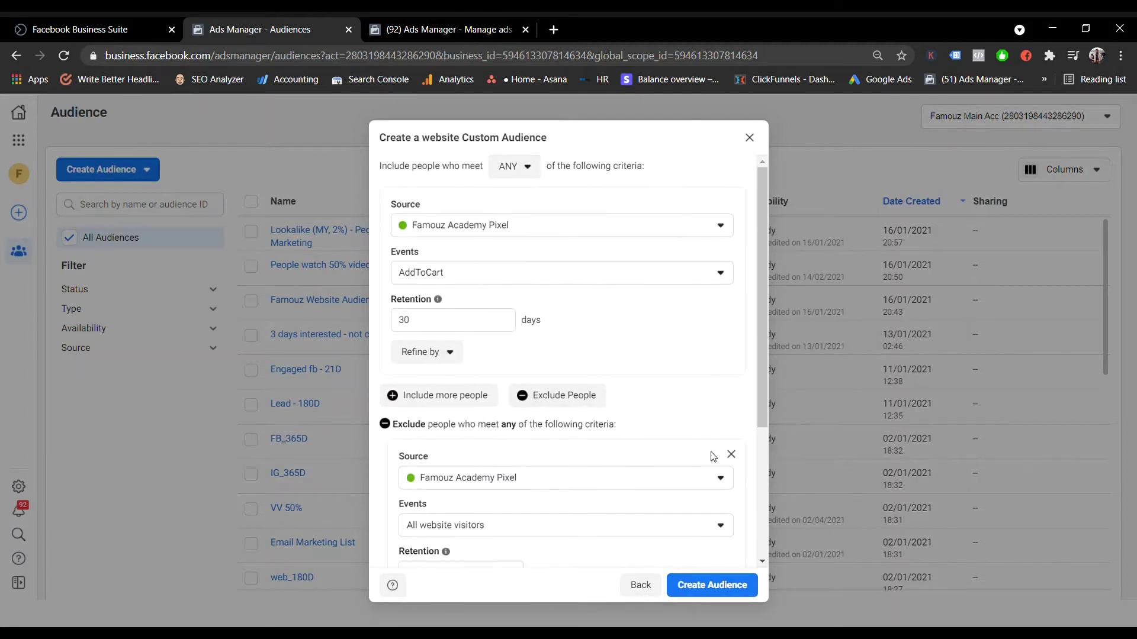
left_click(731, 454)
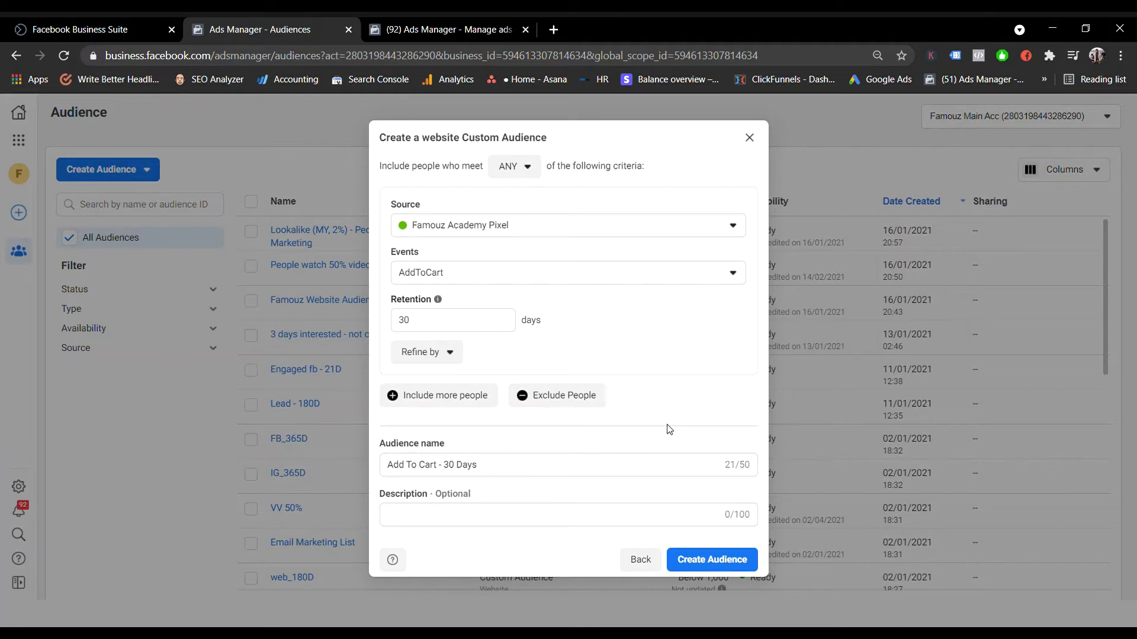
Exclude people with the Purchase event from the add-to-cart audience
left_click(573, 406)
scroll(550, 426, "down", 3)
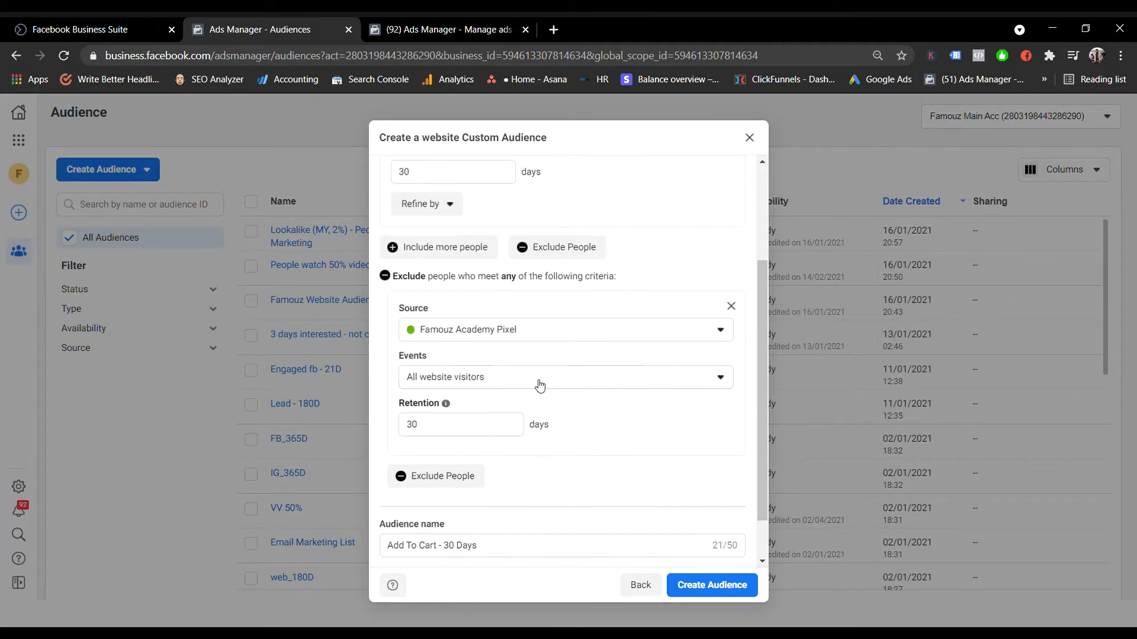
left_click(535, 385)
scroll(526, 470, "down", 2)
left_click(500, 557)
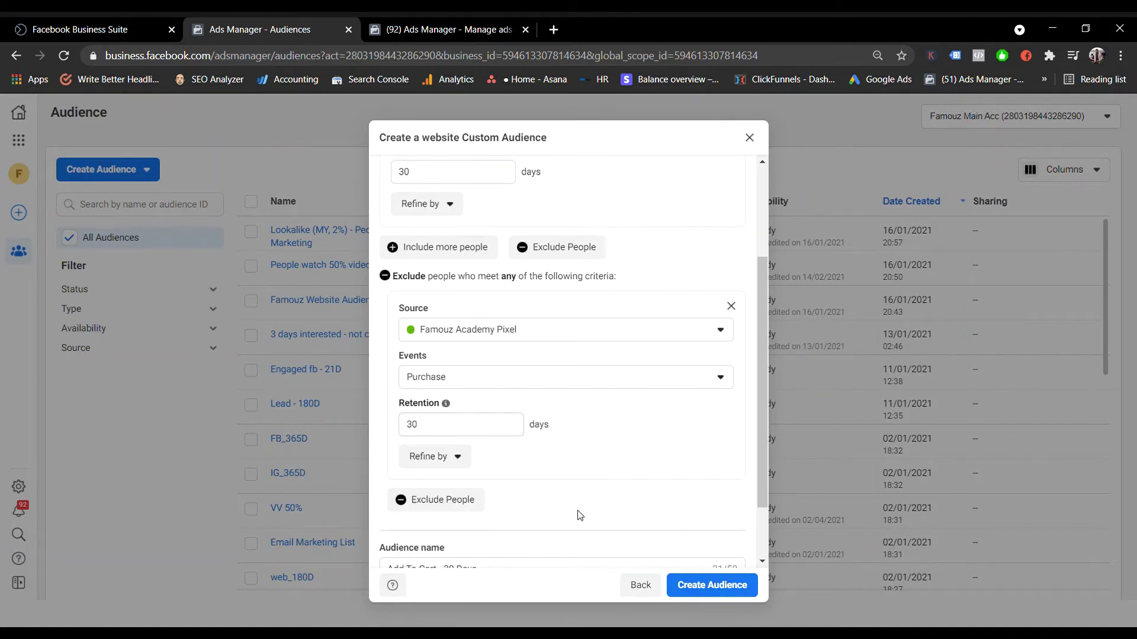
Rename the audience "Add To Cart (Exclude People Already Pur) - 30 Days"
scroll(586, 523, "down", 1)
left_click(444, 494)
type("But No")
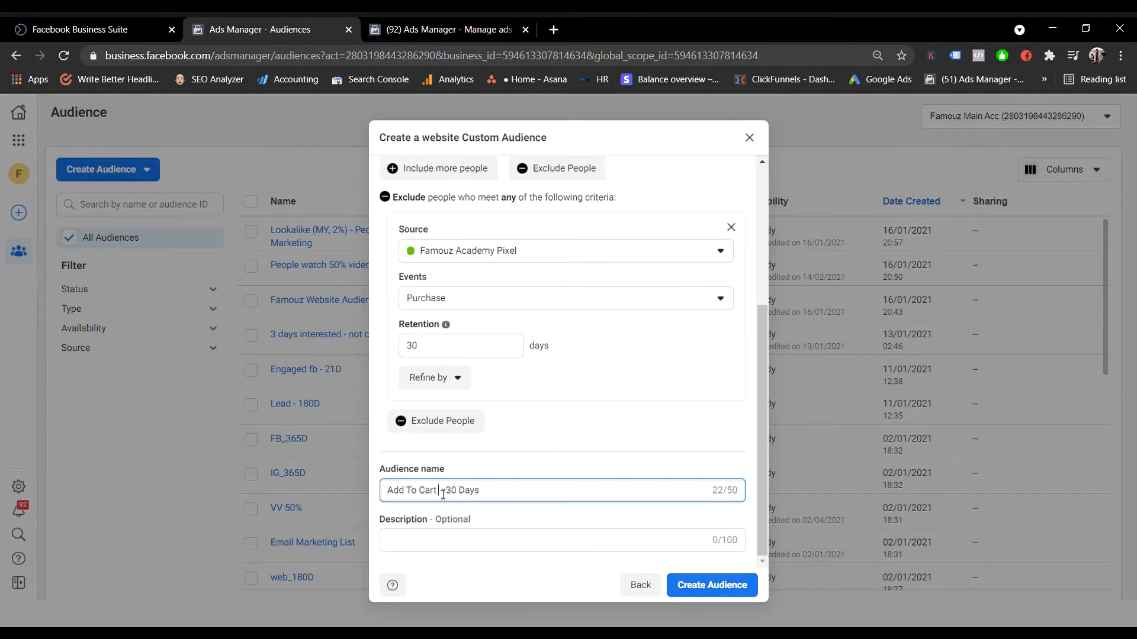
type(" Pu")
key("BackSpace")
key("BackSpace")
key("BackSpace")
key("BackSpace")
key("BackSpace")
key("BackSpace")
key("BackSpace")
key("BackSpace")
key("BackSpace")
type("()")
key("Left")
type("Exclude People Already Pur")
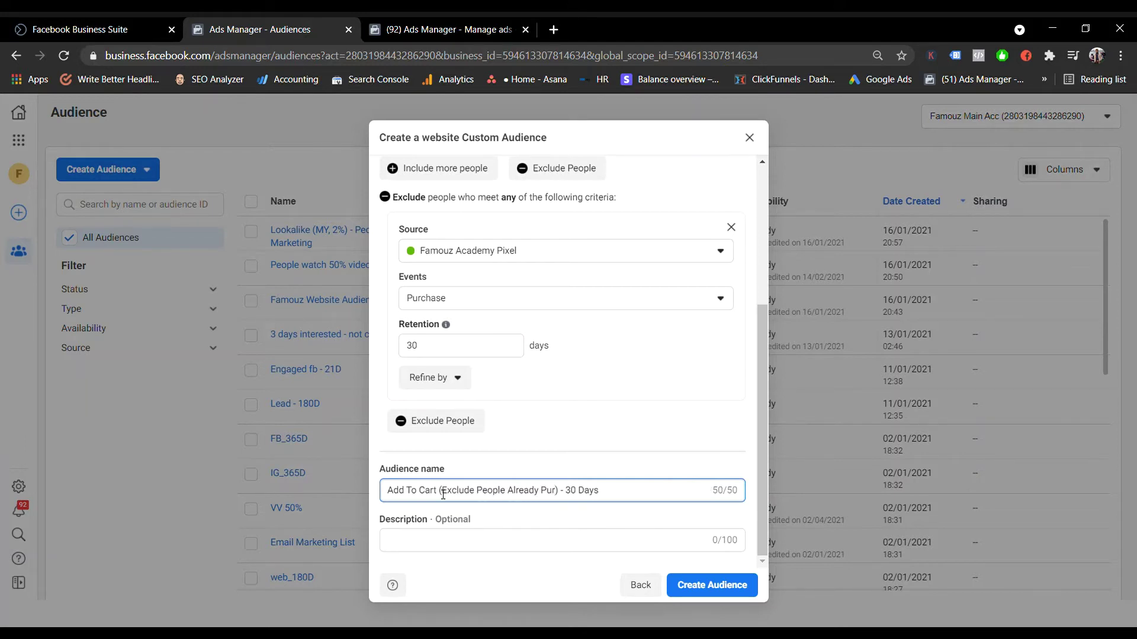
Rename the add-to-cart audience "Add To Cart (Exclude Already Purchase) - 30 Days" and create it
left_click_drag(539, 492, 477, 491)
key("BackSpace")
key("BackSpace")
key("BackSpace")
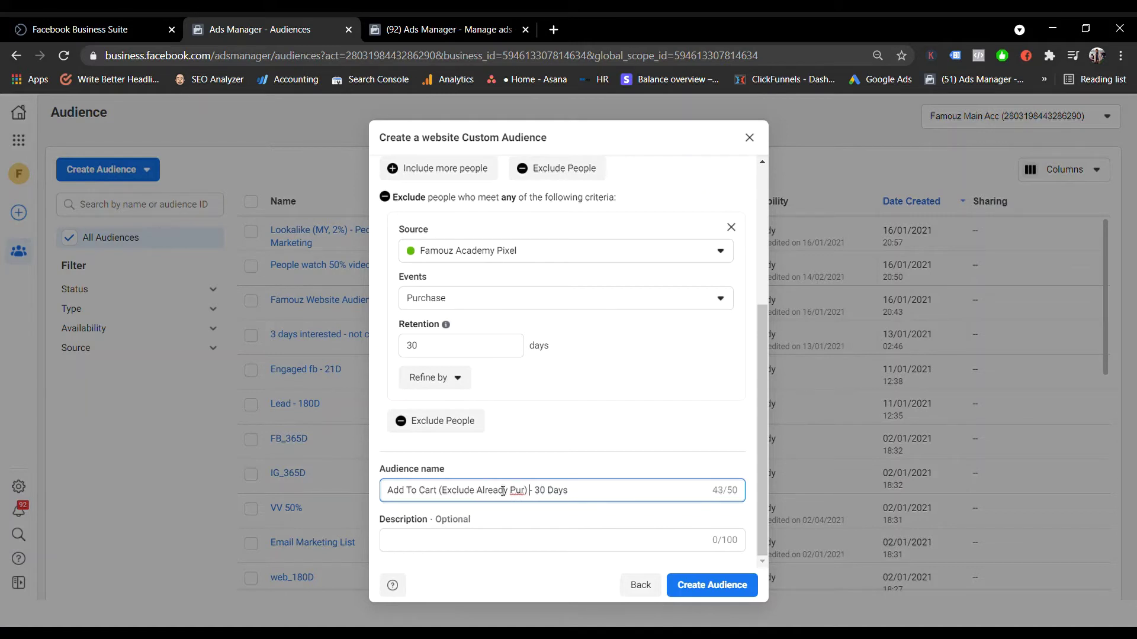
type("chase")
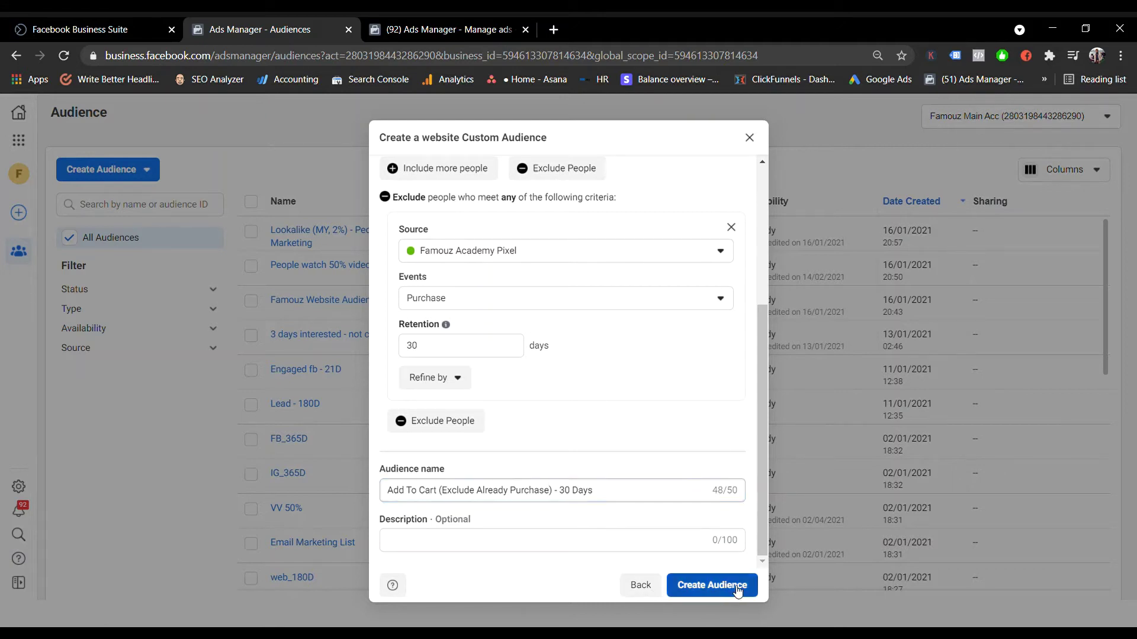
left_click(711, 584)
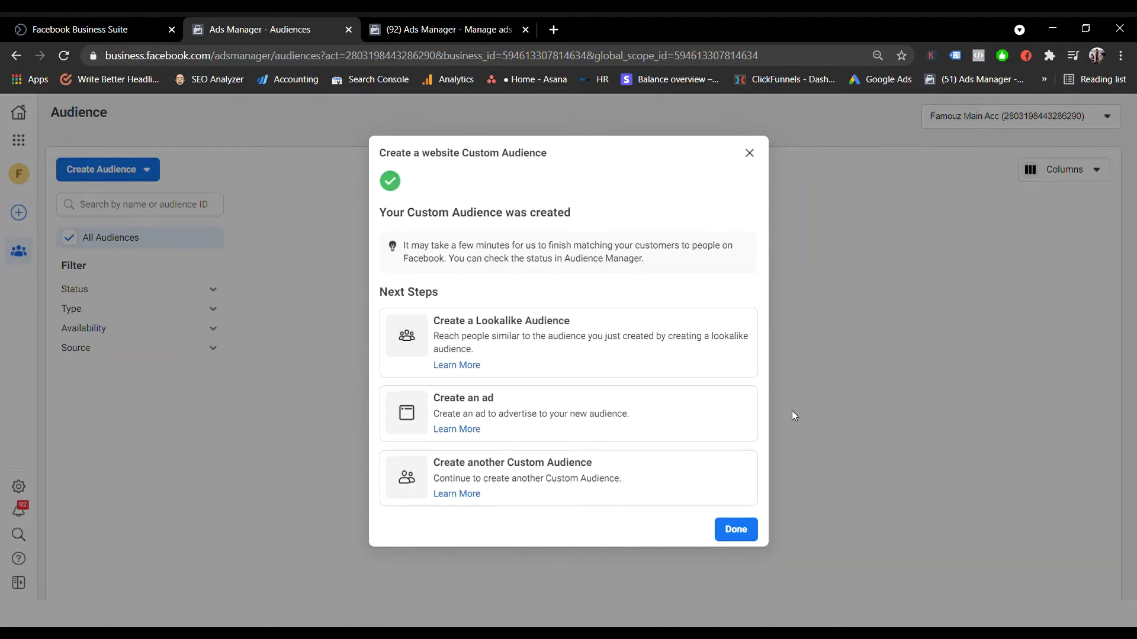
left_click(736, 529)
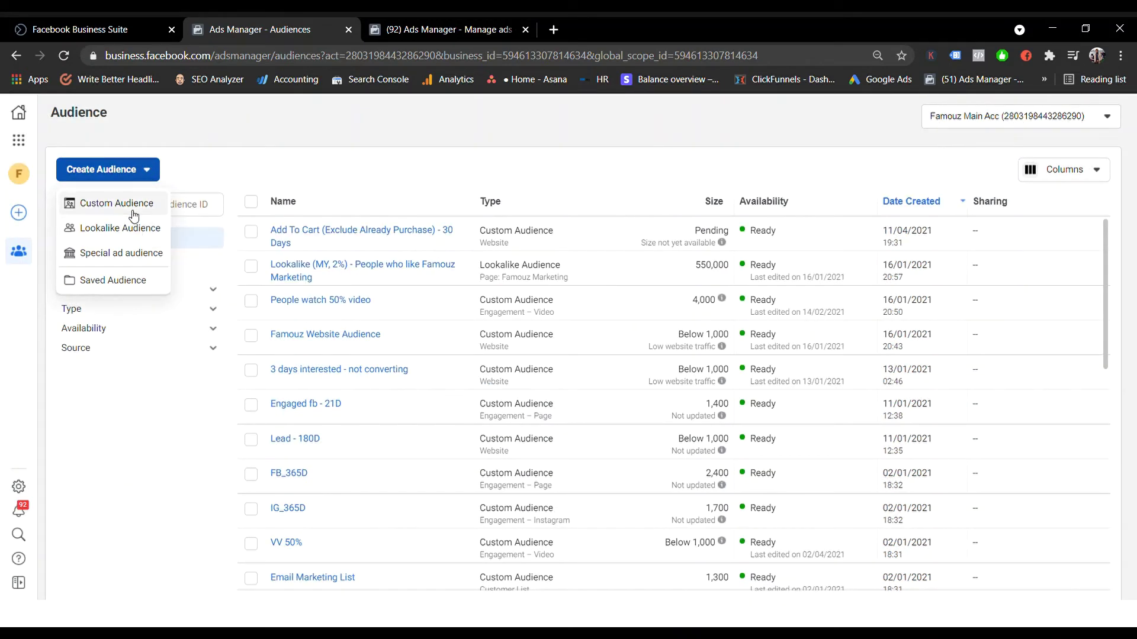
Start a new website custom audience that includes people with the InitiateCheckout event
left_click(116, 203)
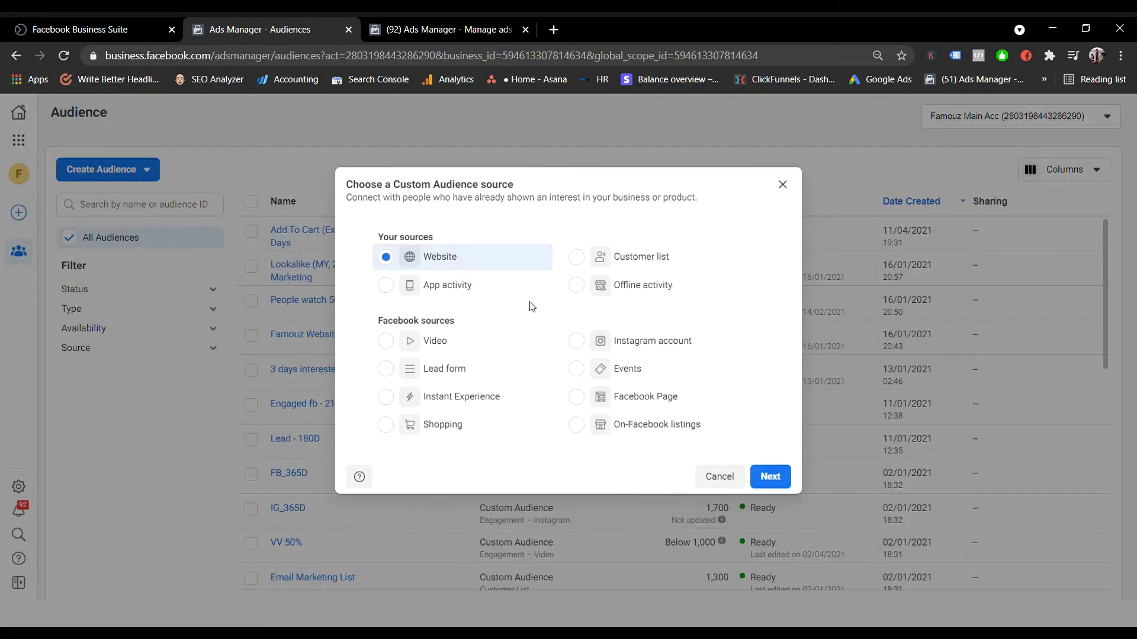
left_click(767, 477)
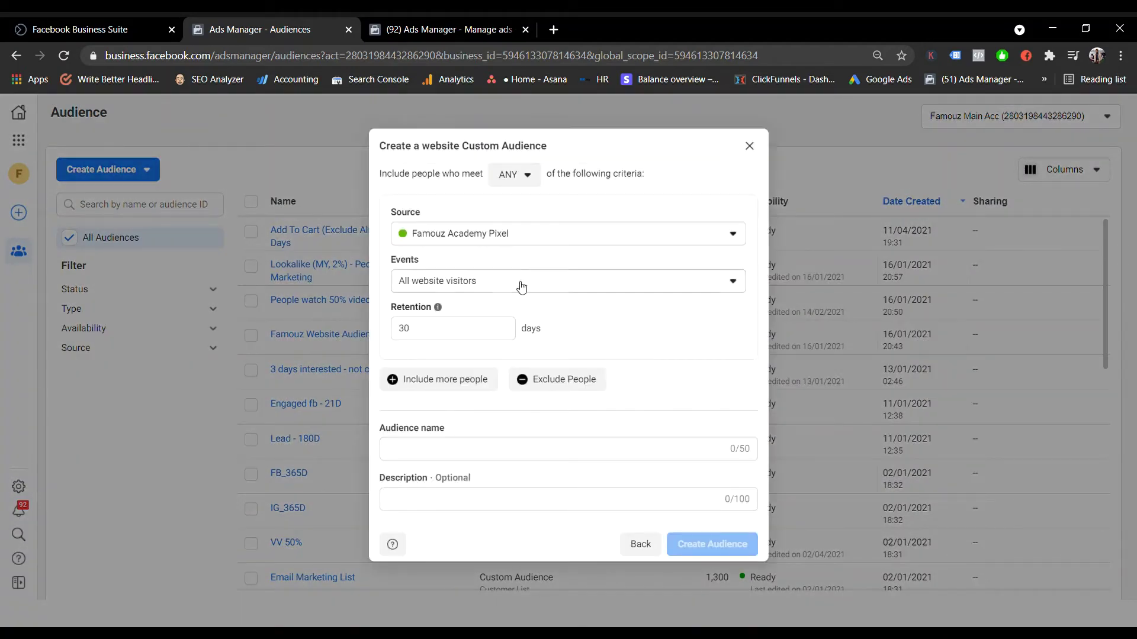
left_click(525, 288)
scroll(491, 510, "down", 1)
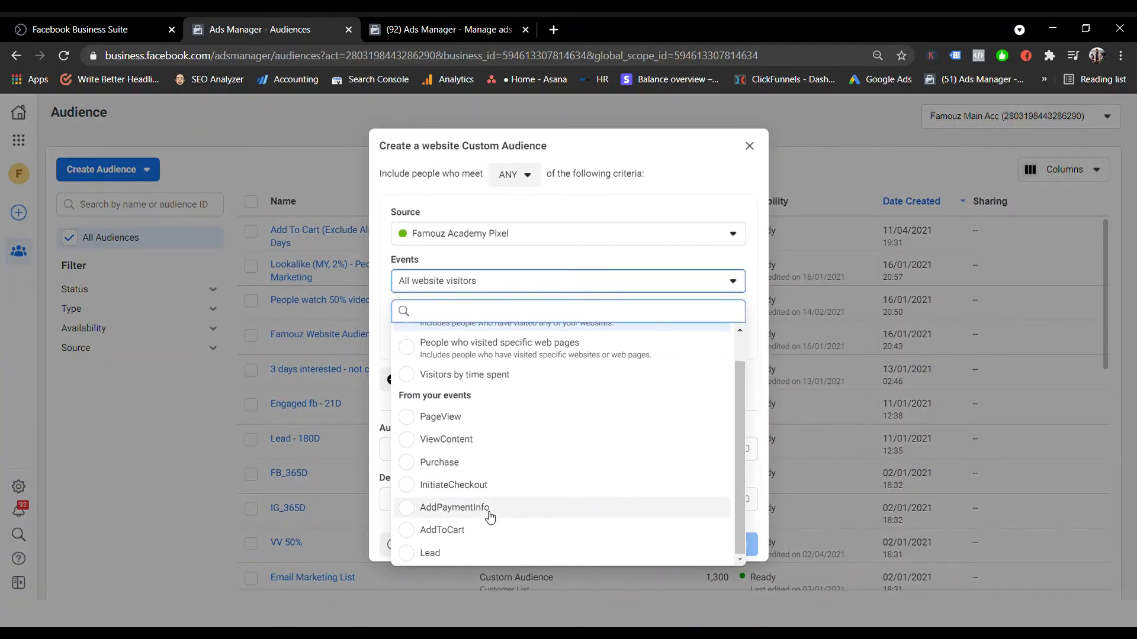
left_click(517, 486)
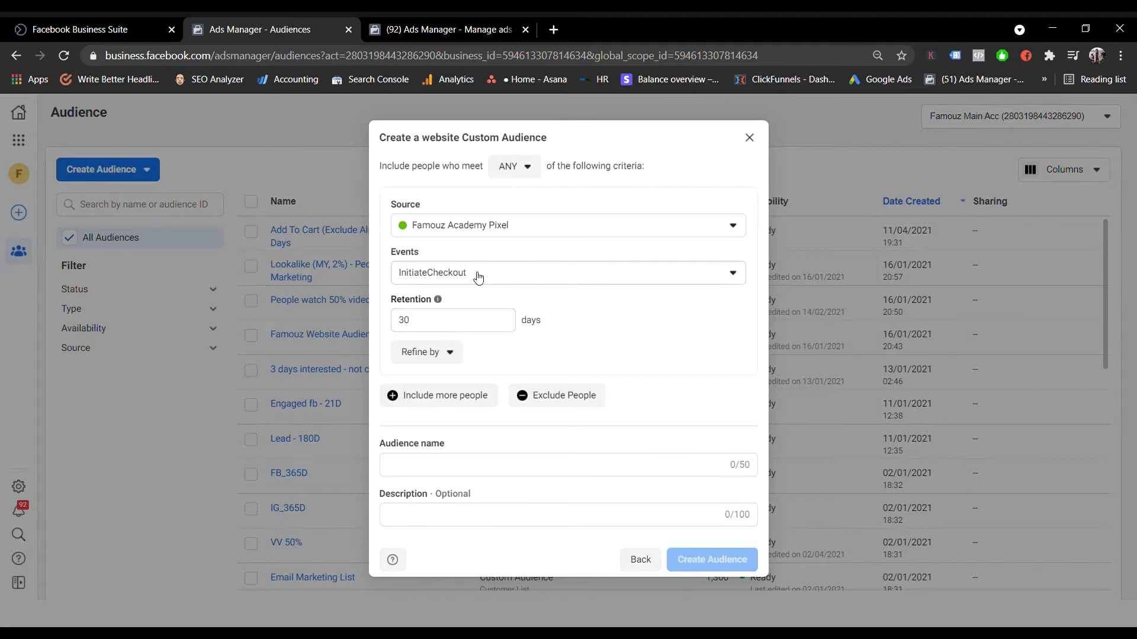
Exclude people with the Purchase event from the initiate-checkout audience
left_click(540, 403)
scroll(548, 472, "down", 3)
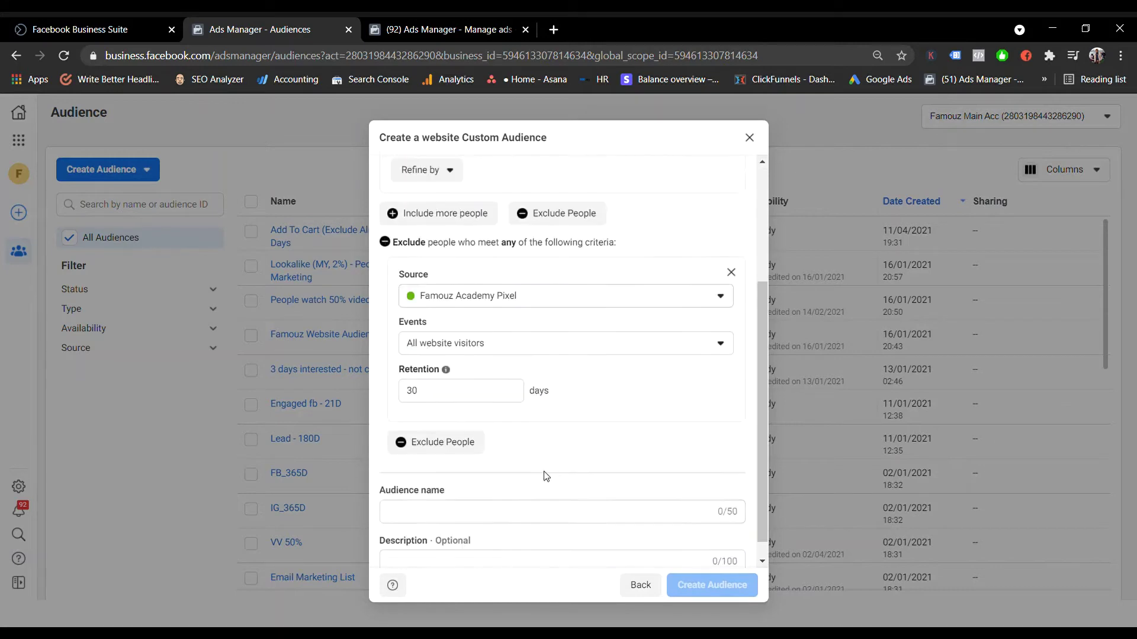
left_click(514, 323)
scroll(469, 521, "down", 1)
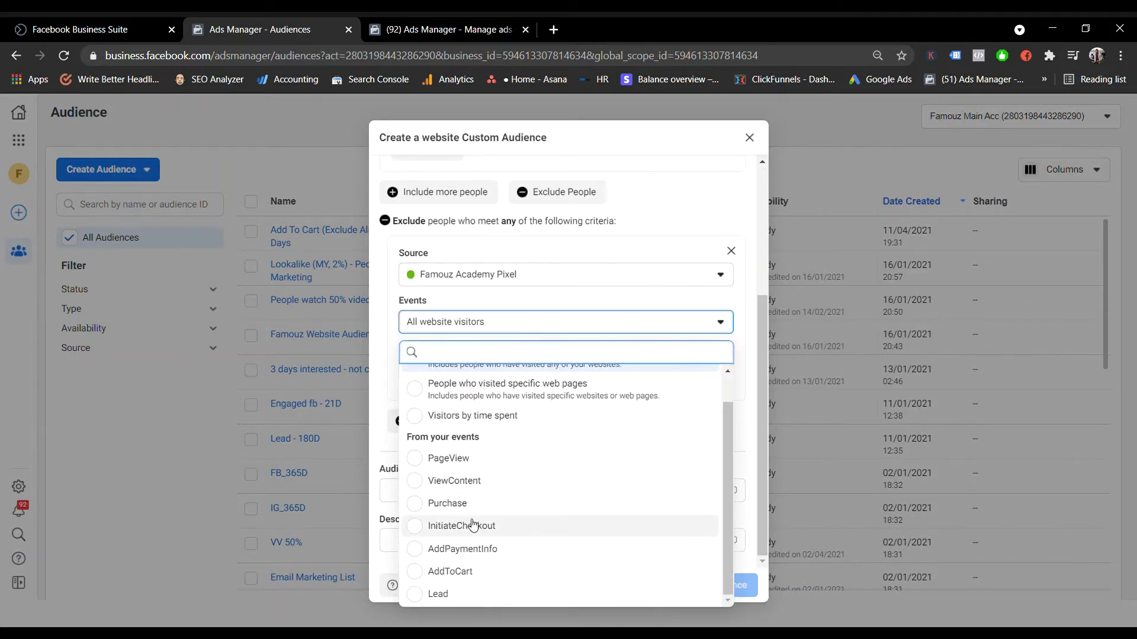
left_click(459, 503)
scroll(586, 466, "up", 3)
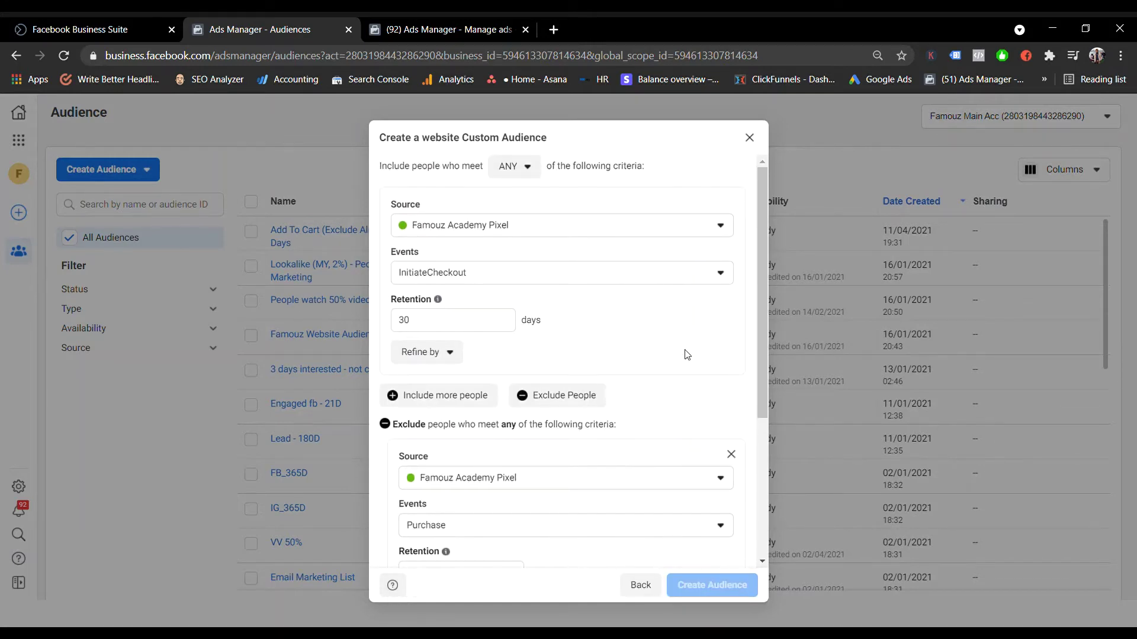
scroll(687, 354, "down", 3)
scroll(686, 354, "up", 3)
scroll(681, 388, "down", 3)
scroll(533, 332, "up", 1)
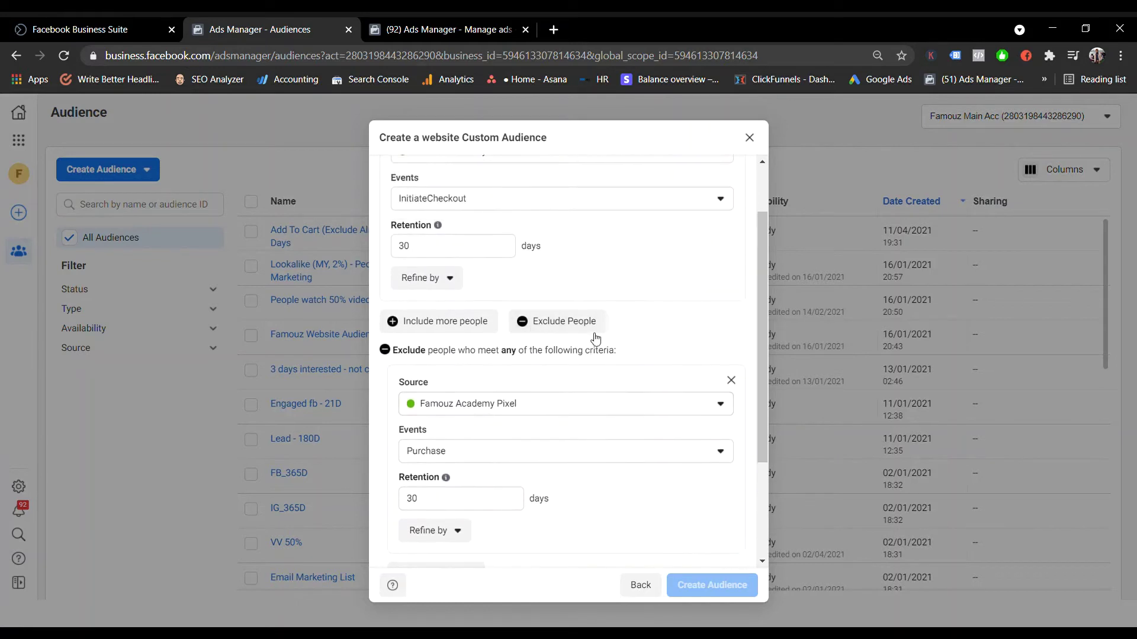
Name the audience "Initiate Checkout Exclude Purchase - 30 days" and create it
scroll(546, 514, "down", 3)
left_click(481, 494)
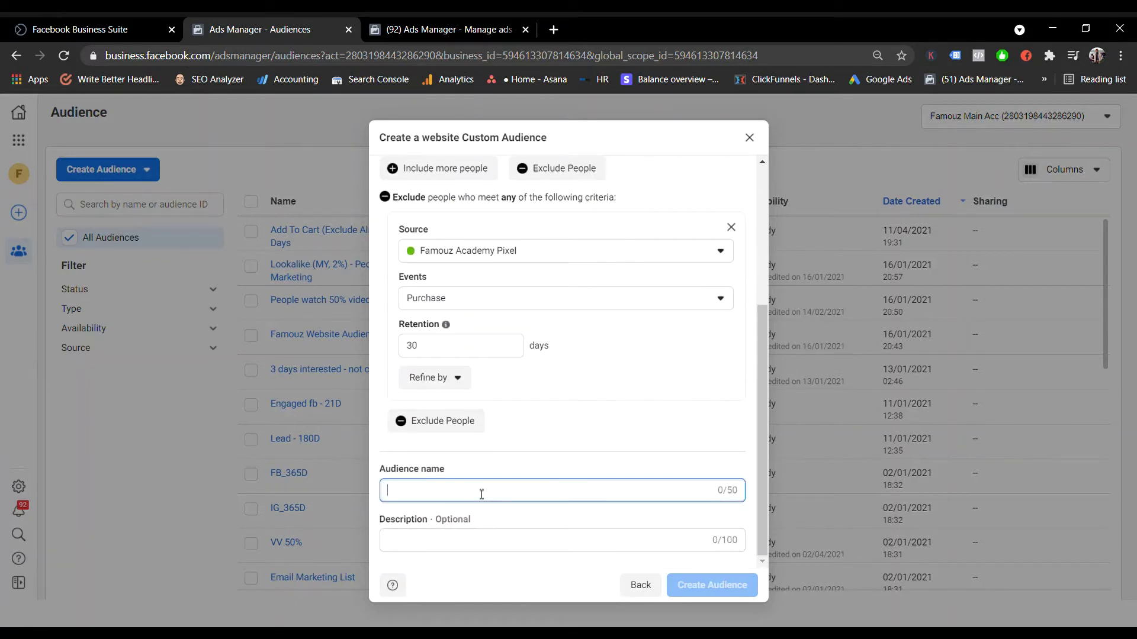
type("Init")
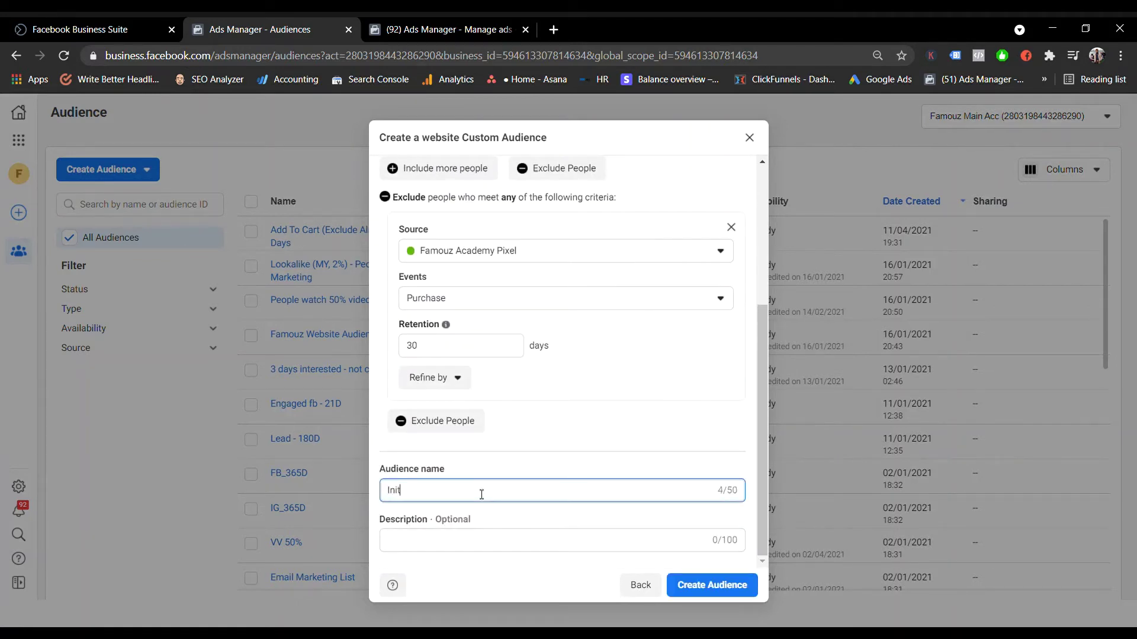
type("iate Checkout Exclude Purchase -")
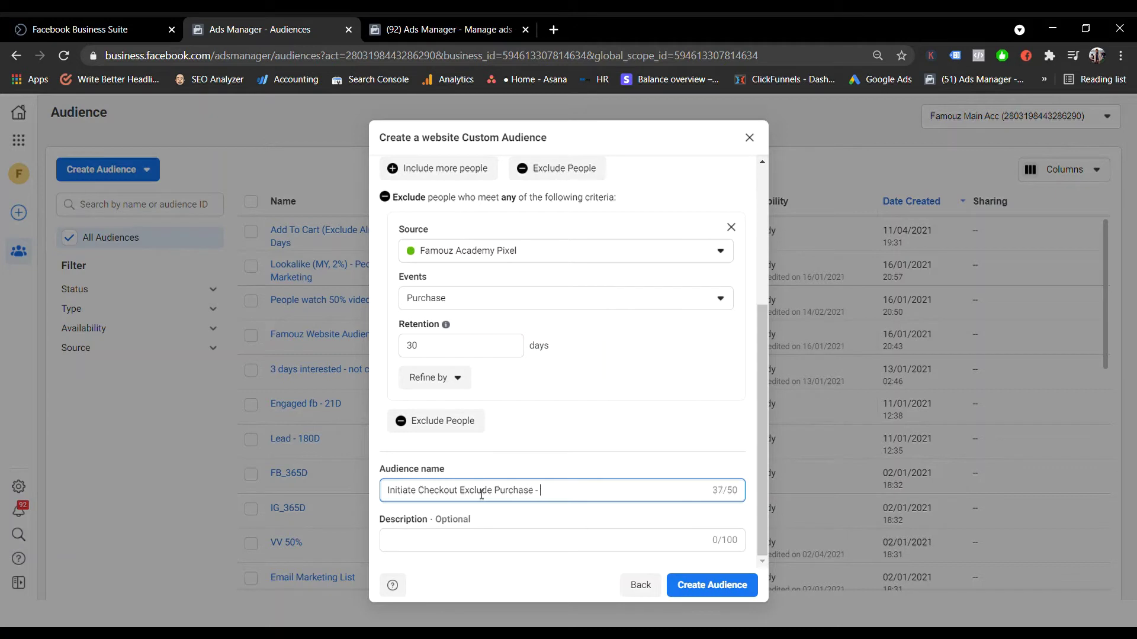
type("days")
scroll(600, 319, "up", 3)
scroll(609, 508, "down", 2)
scroll(609, 508, "up", 2)
scroll(629, 503, "down", 3)
scroll(629, 504, "down", 2)
left_click(720, 586)
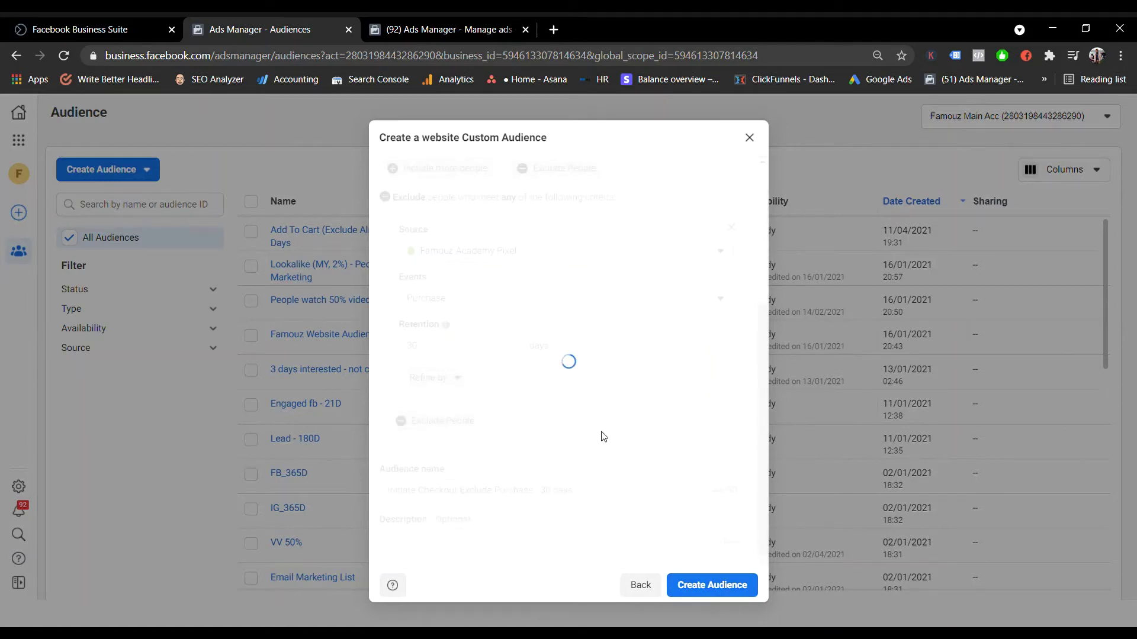
left_click(736, 528)
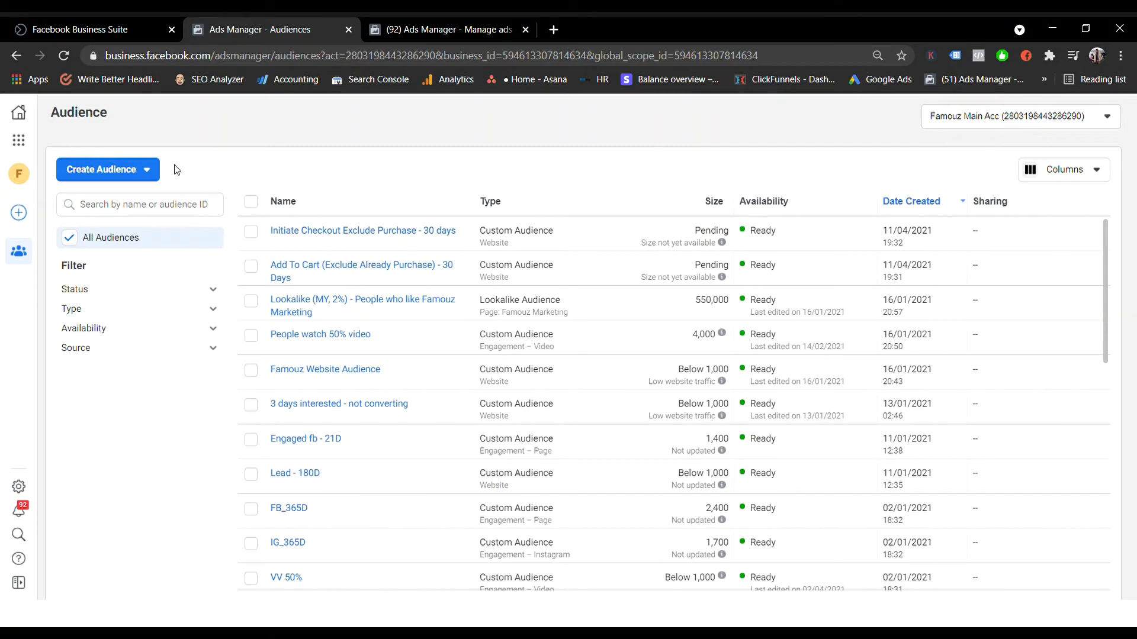
left_click(155, 171)
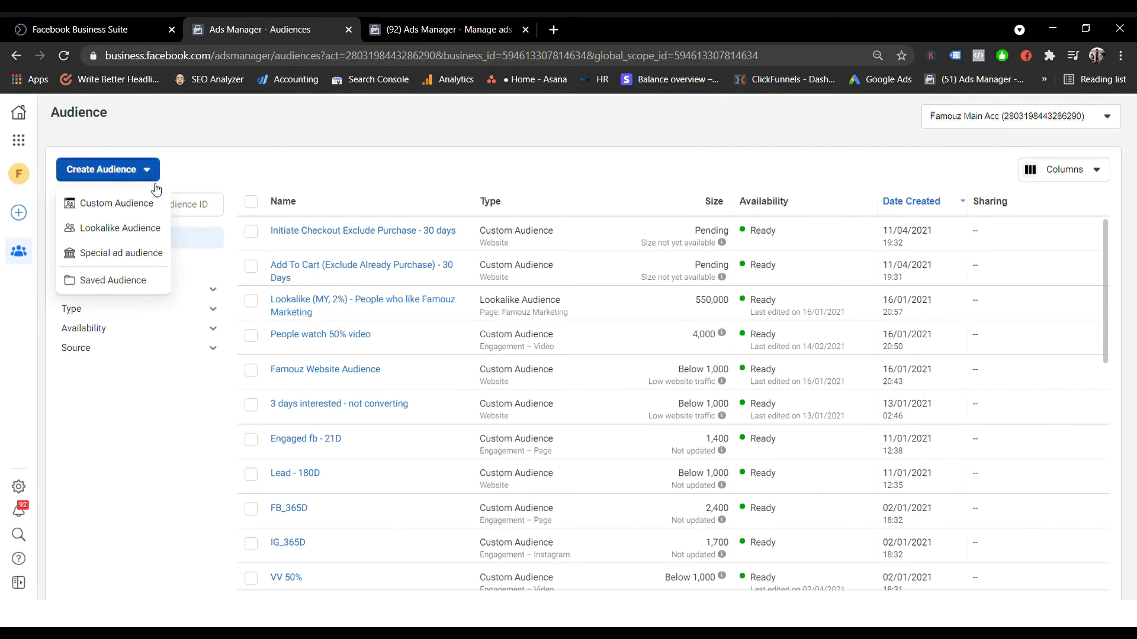
left_click(139, 210)
left_click(452, 269)
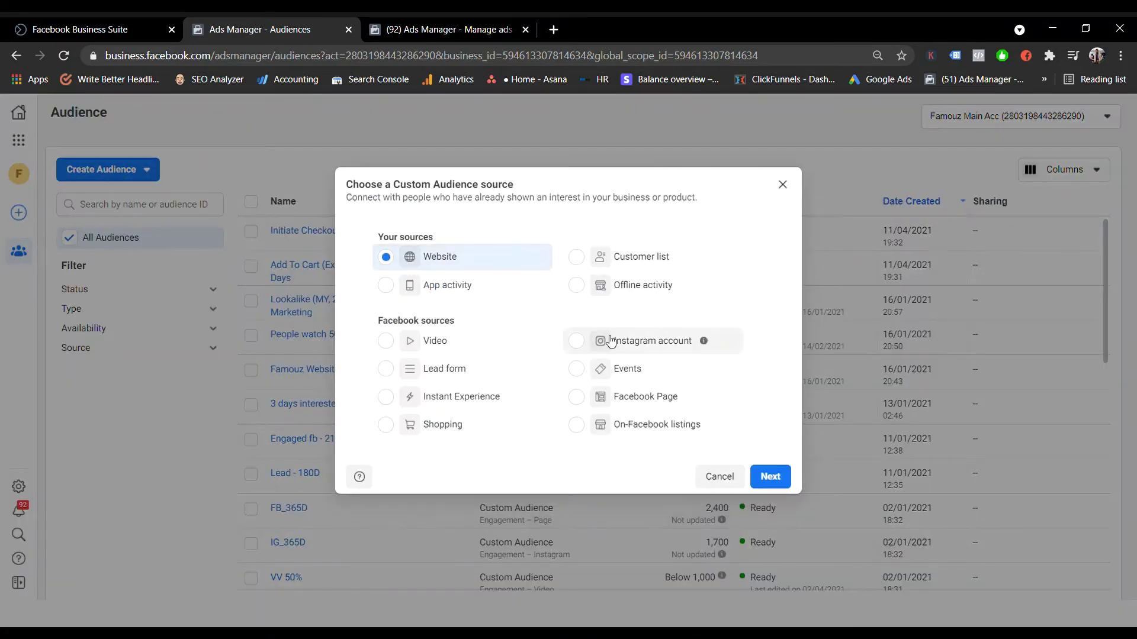
left_click(767, 484)
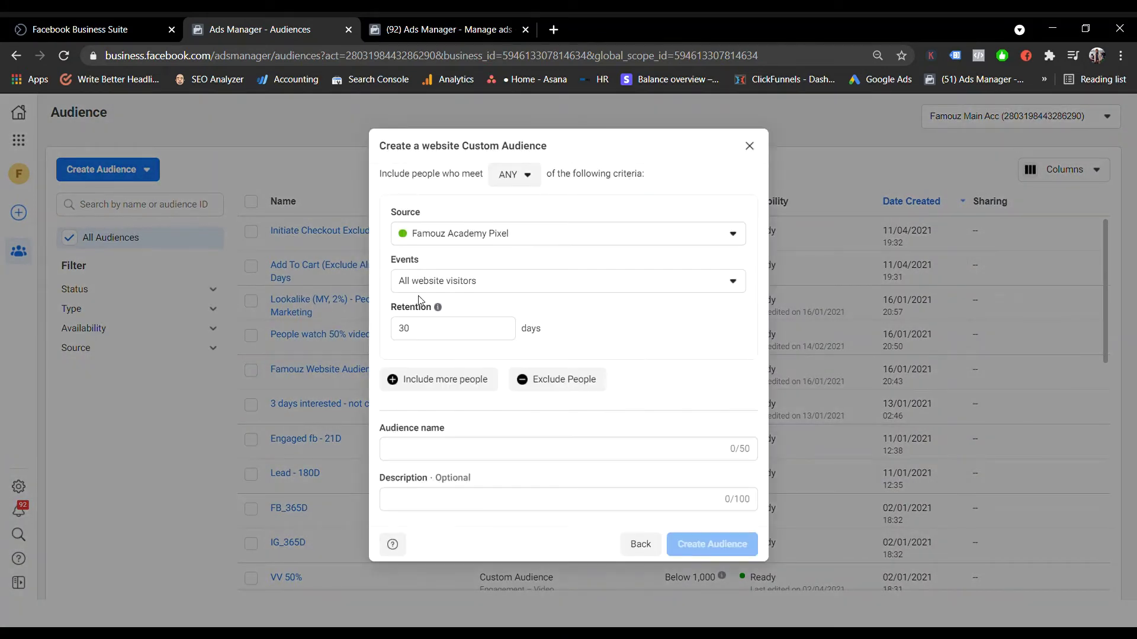
left_click(509, 277)
scroll(485, 509, "down", 1)
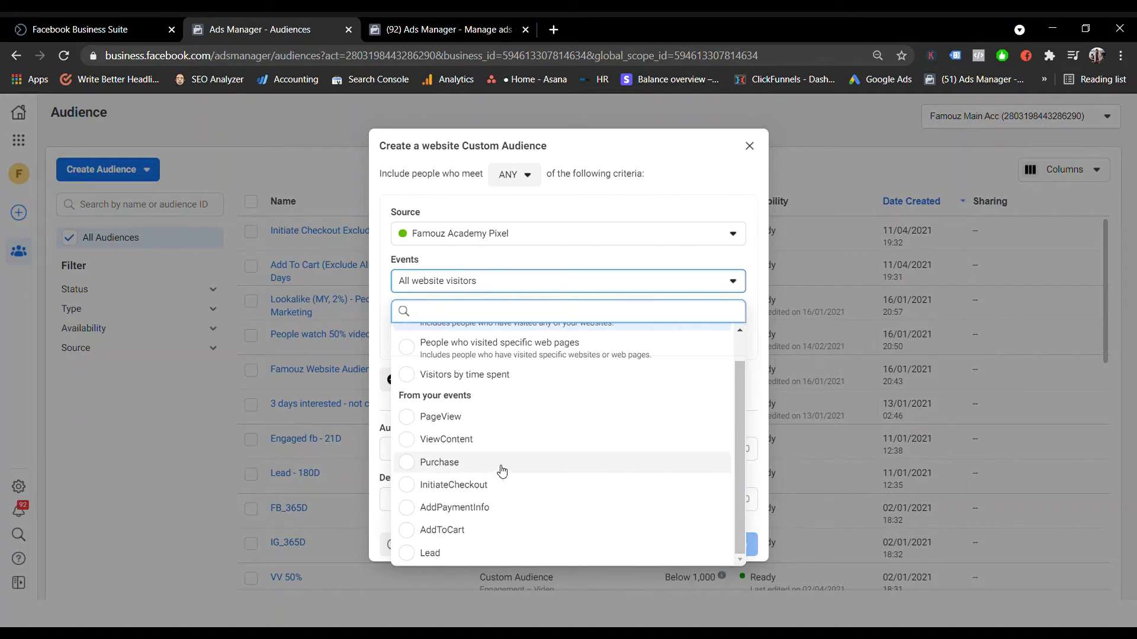
left_click(458, 466)
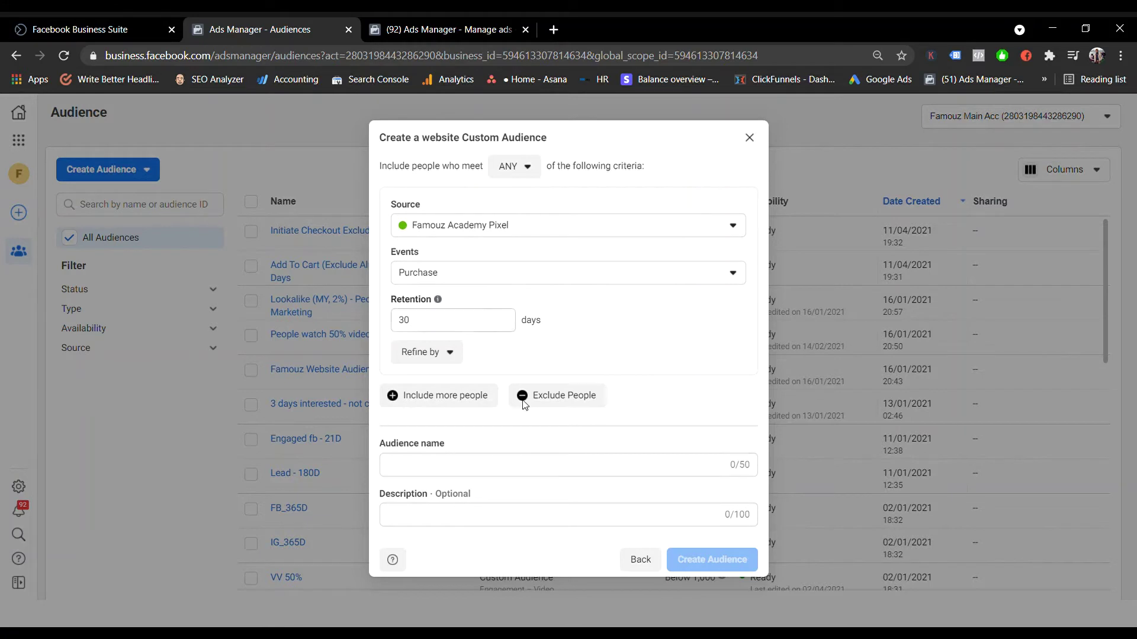
left_click(519, 468)
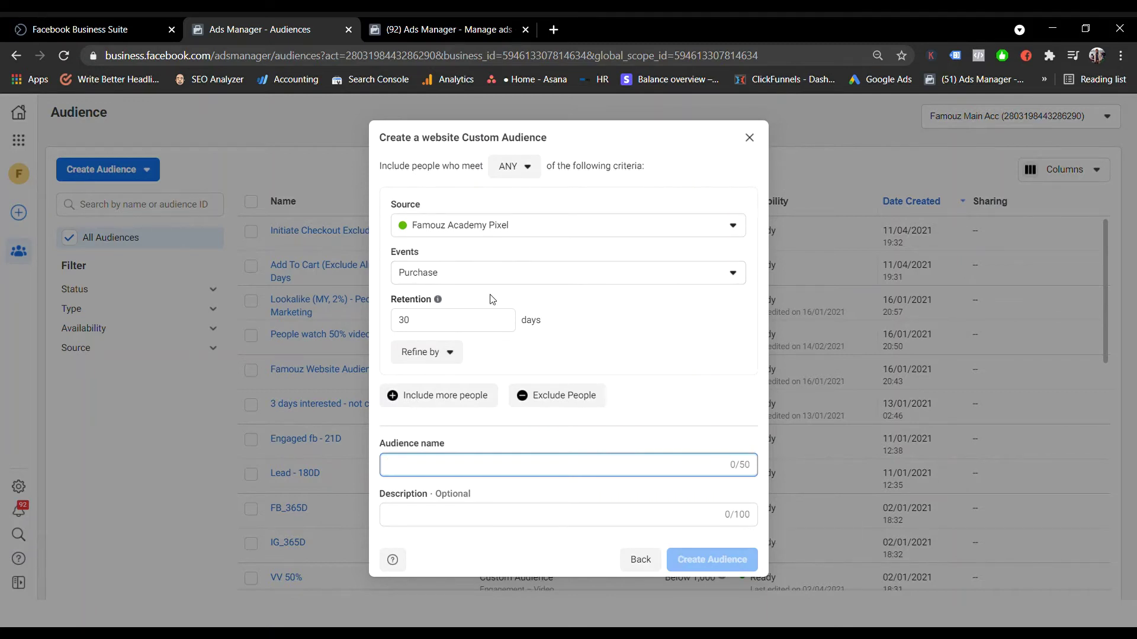
left_click(749, 138)
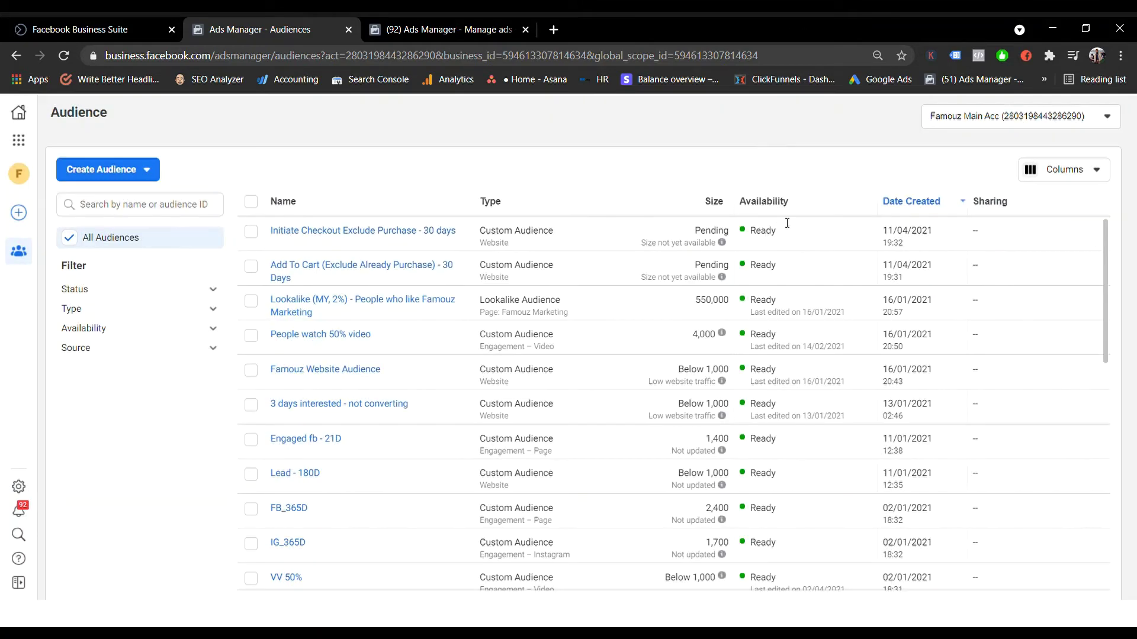
Start a video custom audience of people who have watched at least 50% of the video
left_click(130, 178)
left_click(119, 201)
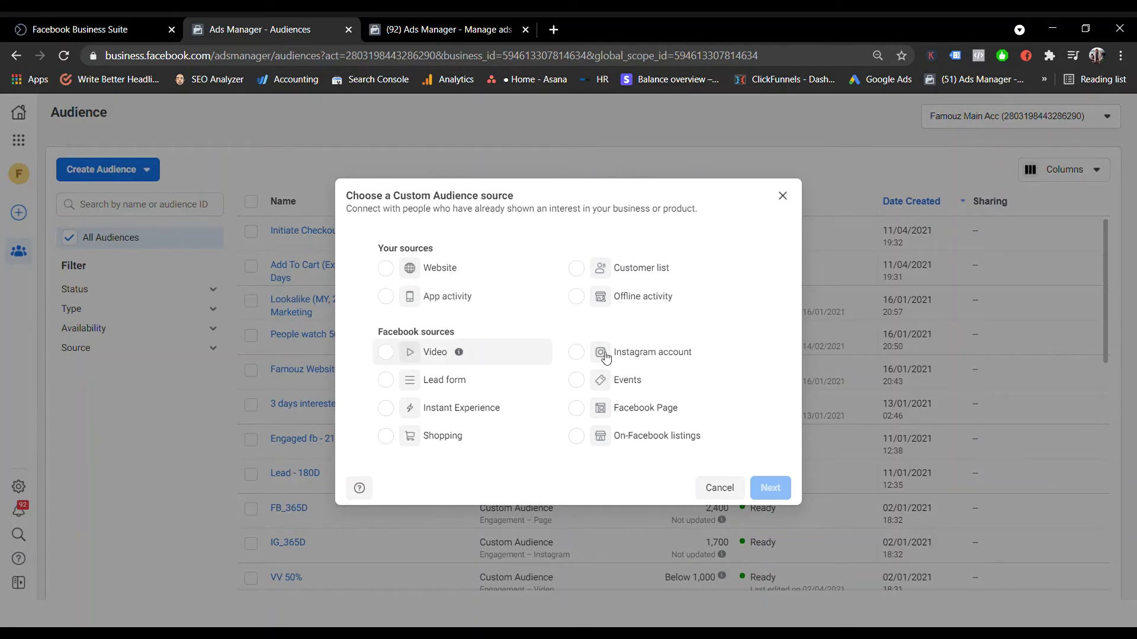
left_click(385, 352)
left_click(767, 476)
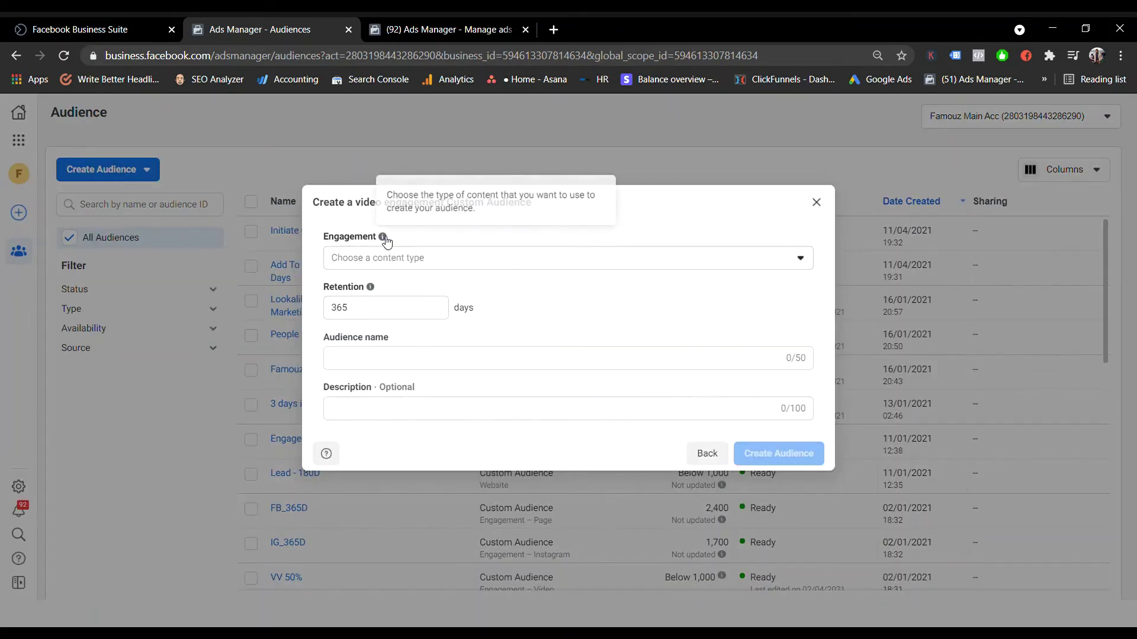
left_click(783, 265)
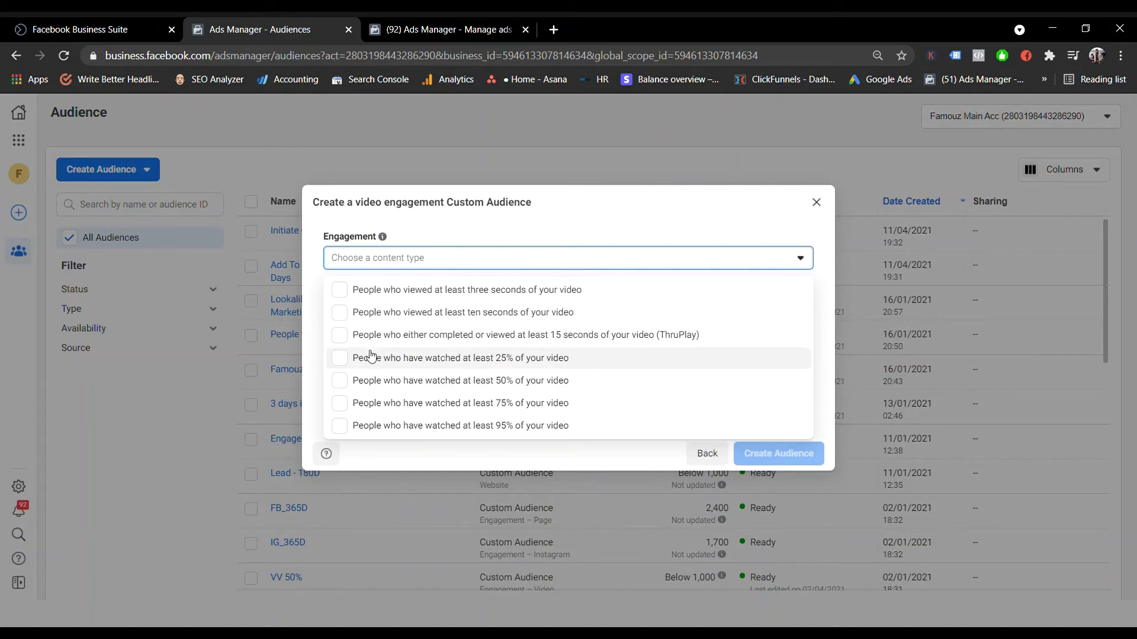
left_click(344, 380)
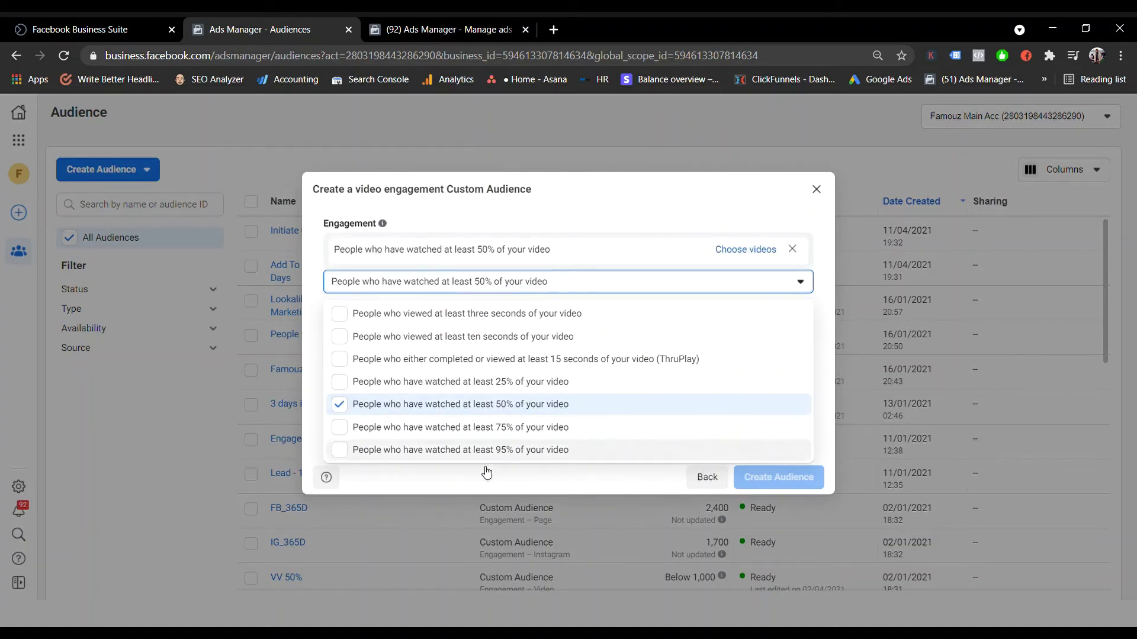
Try adding people who have watched at least 95% of the video, and remove that criterion again
left_click(344, 427)
left_click(346, 471)
left_click(343, 465)
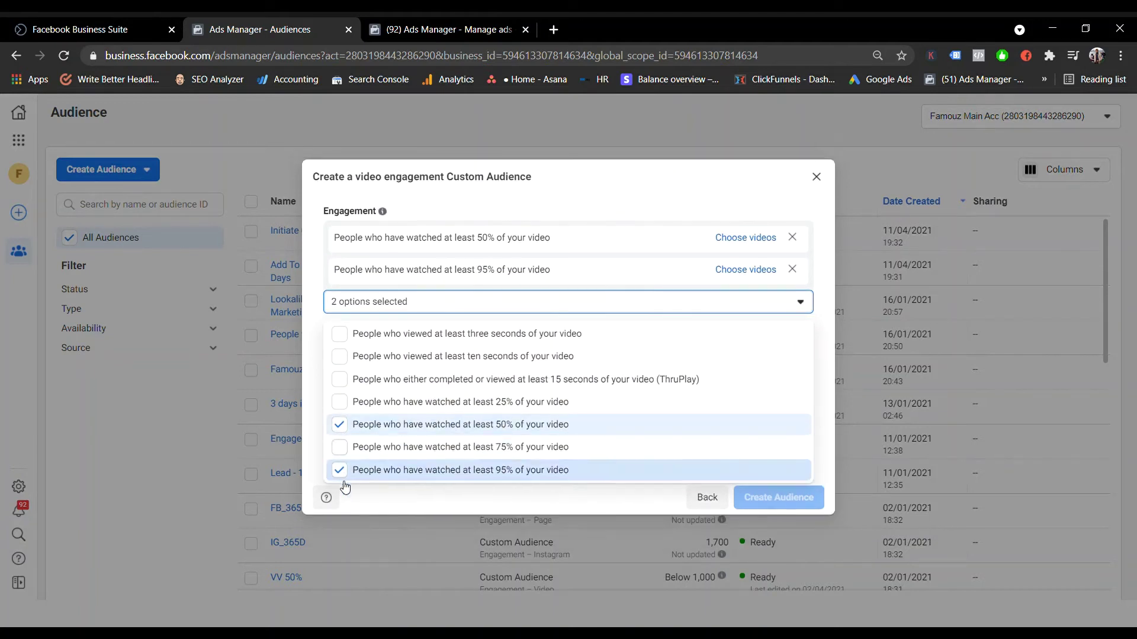
left_click(345, 471)
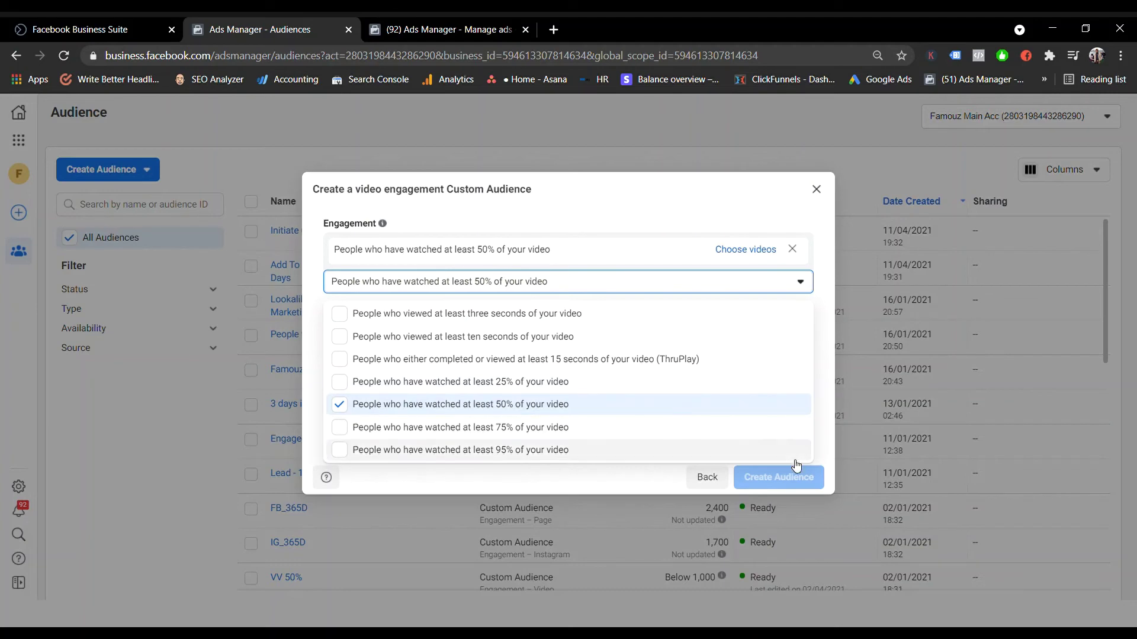
Choose the video "SIAPA LAMBAT, TERLEPAS EBOO..." from the Famouz Marketing page for the 50% watched criterion
left_click(748, 251)
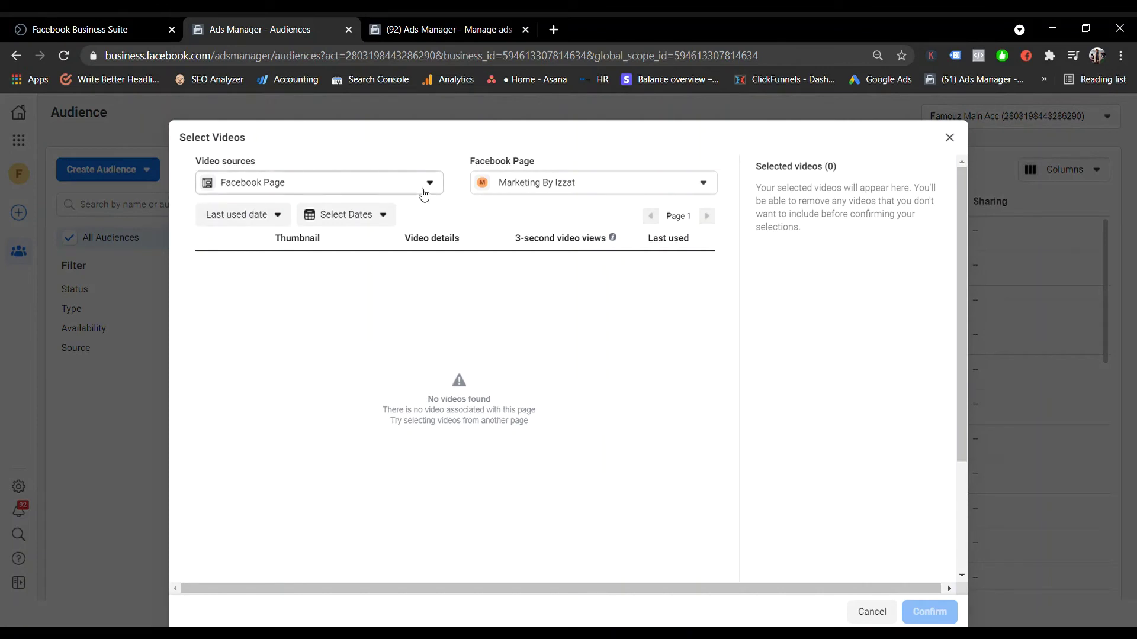
left_click(547, 184)
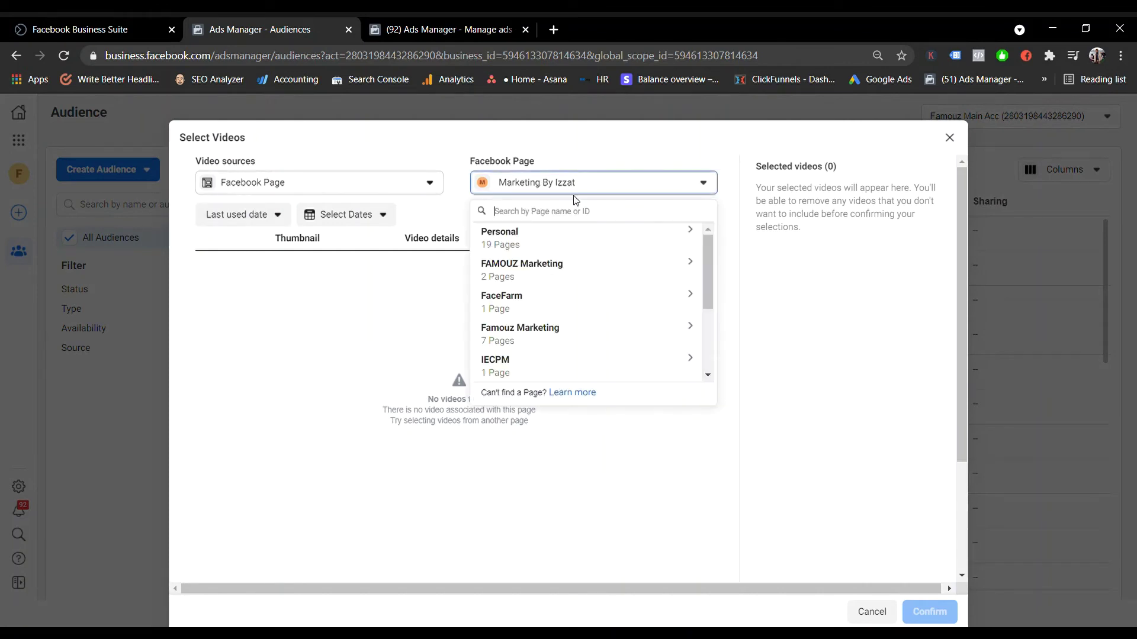
left_click(666, 274)
left_click(593, 304)
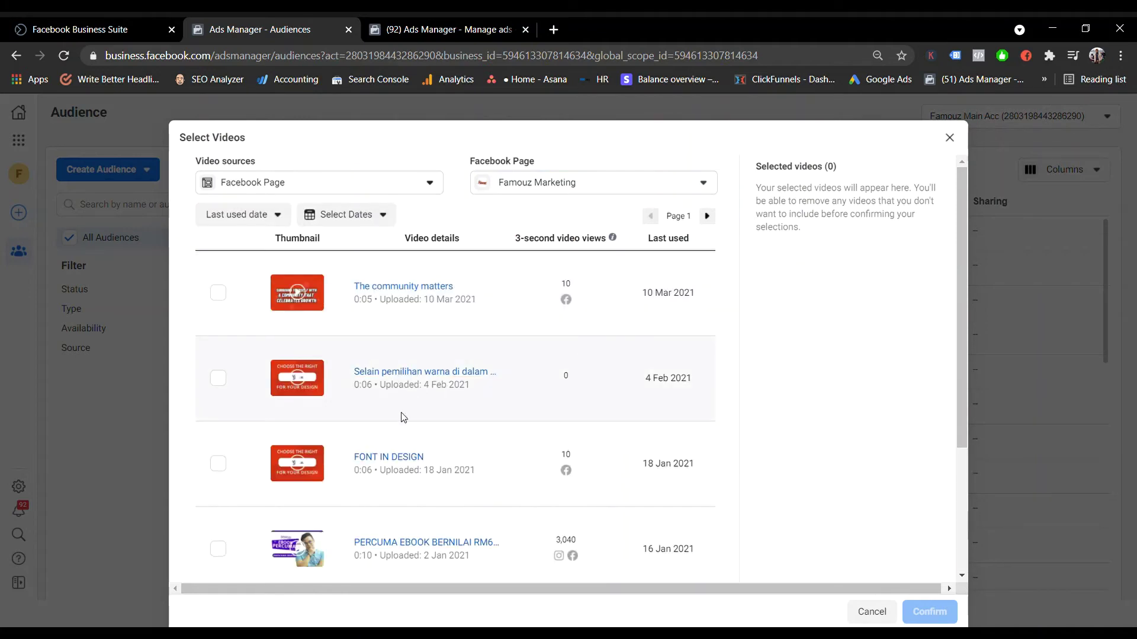
scroll(414, 399, "down", 3)
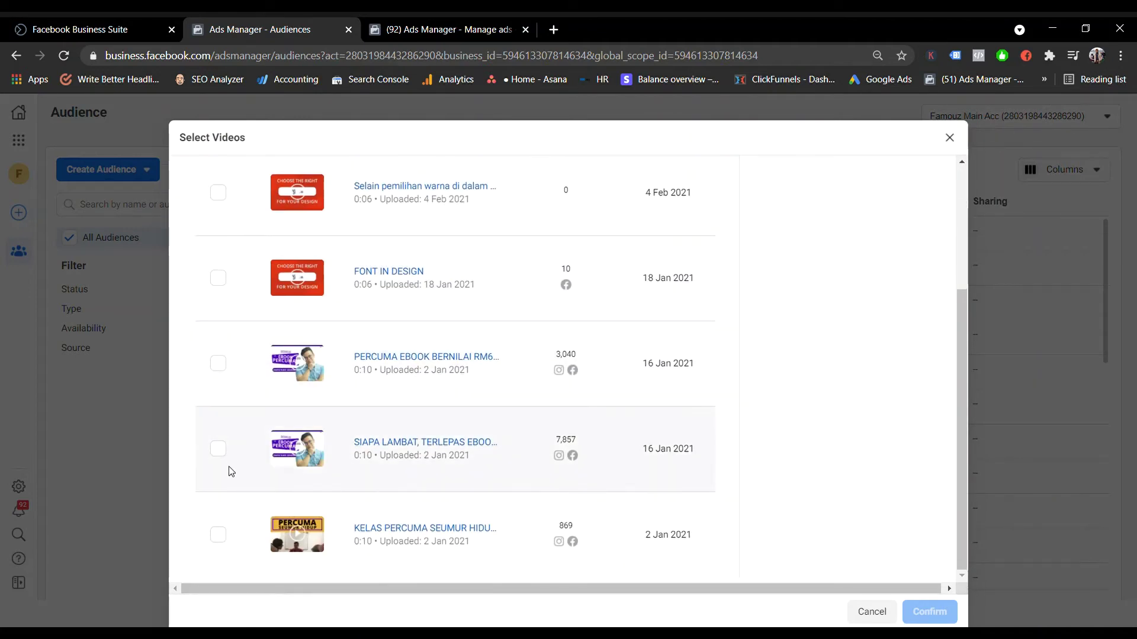
left_click(223, 372)
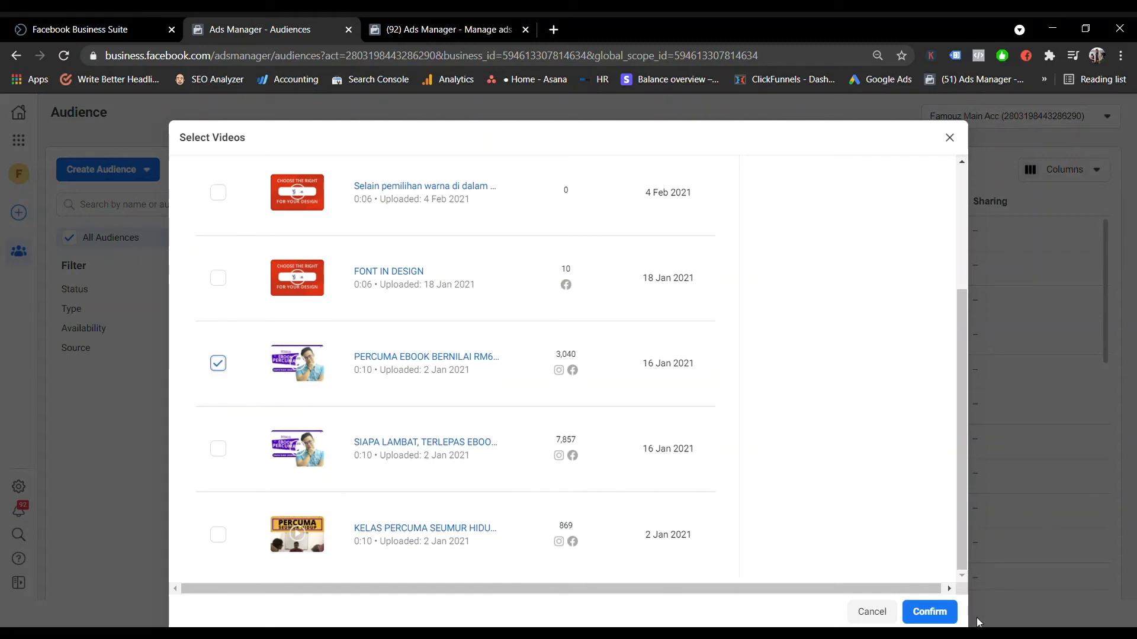
left_click(220, 451)
left_click(218, 365)
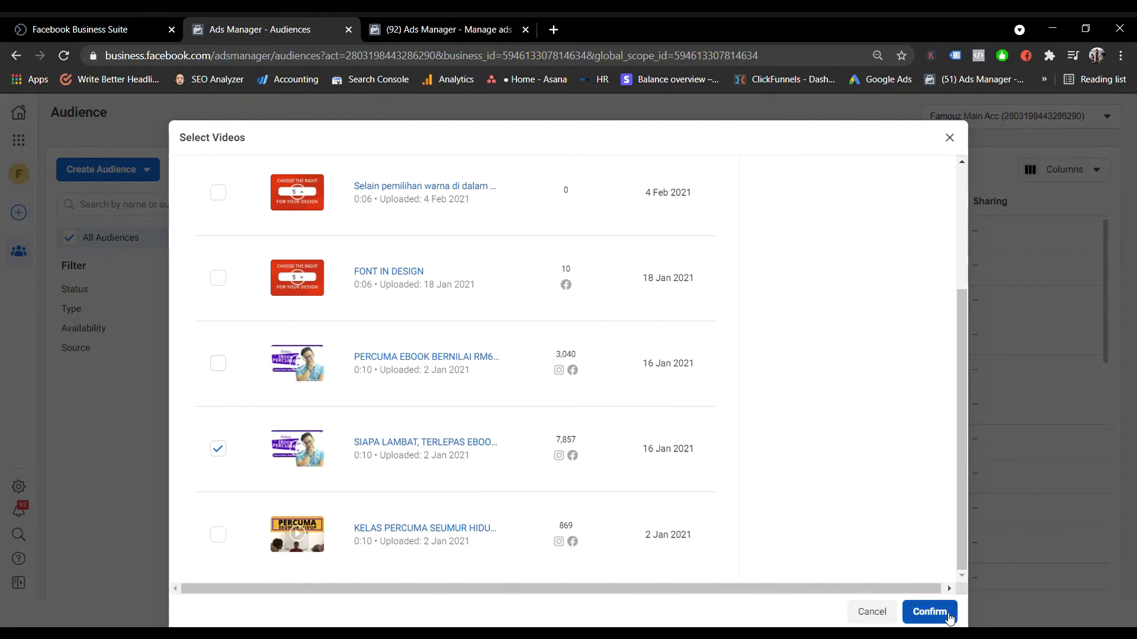
left_click(928, 611)
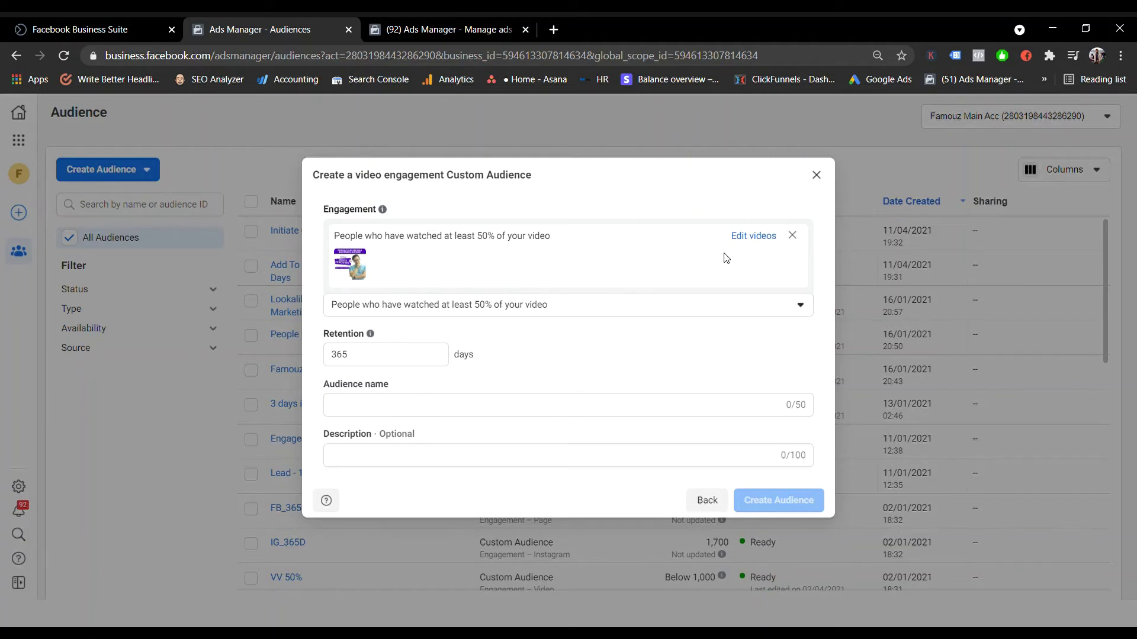
Set the 50% audience's retention to 90 days, name it "People Watch 50% Video - 30 Days", and return to the source selection without creating it
double_click(423, 360)
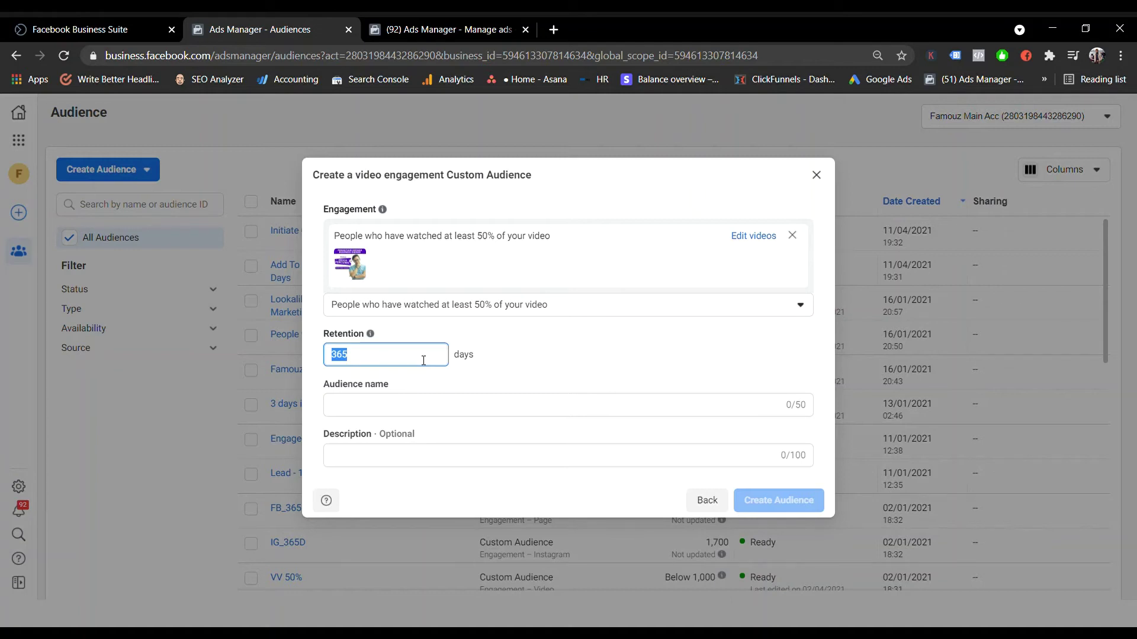
type("90")
left_click(478, 405)
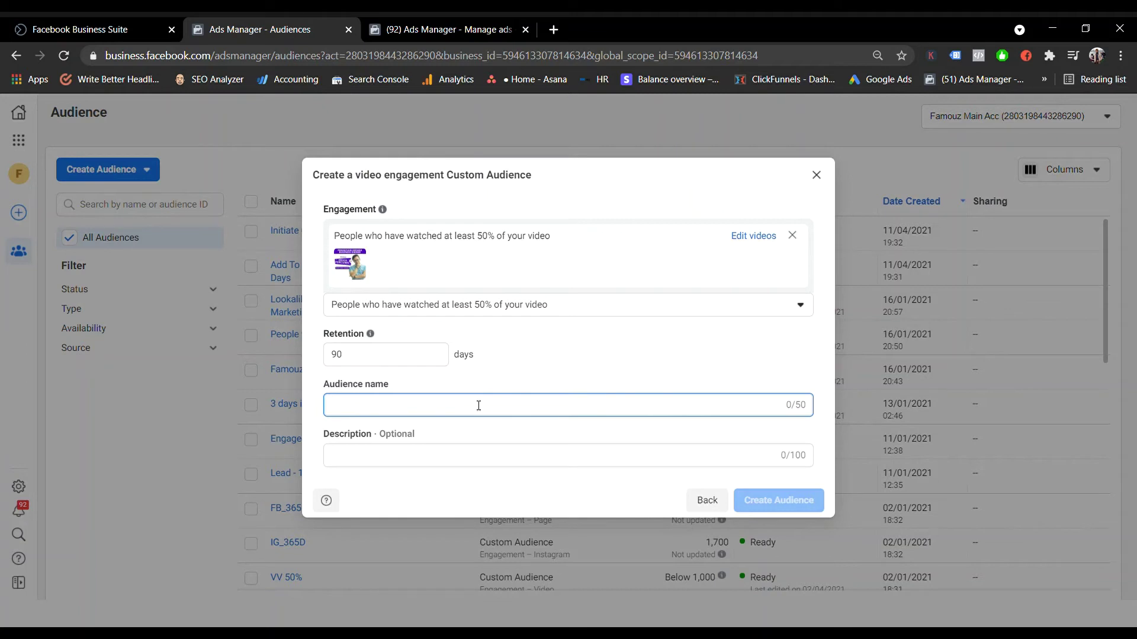
type("People Watch 50% Video -")
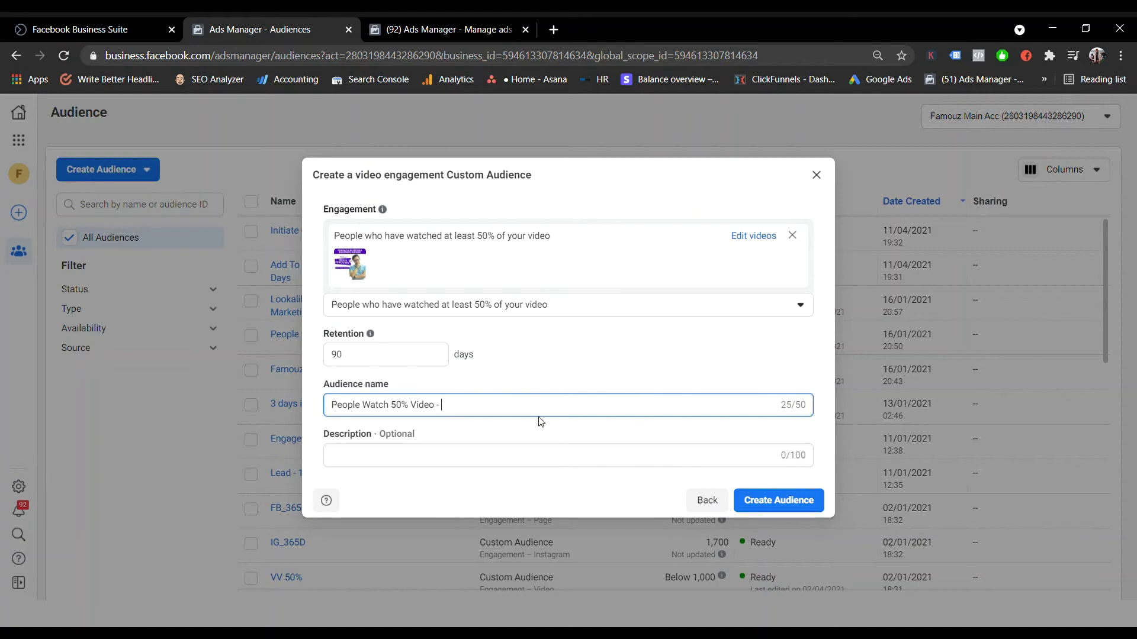
type("Days")
left_click(704, 500)
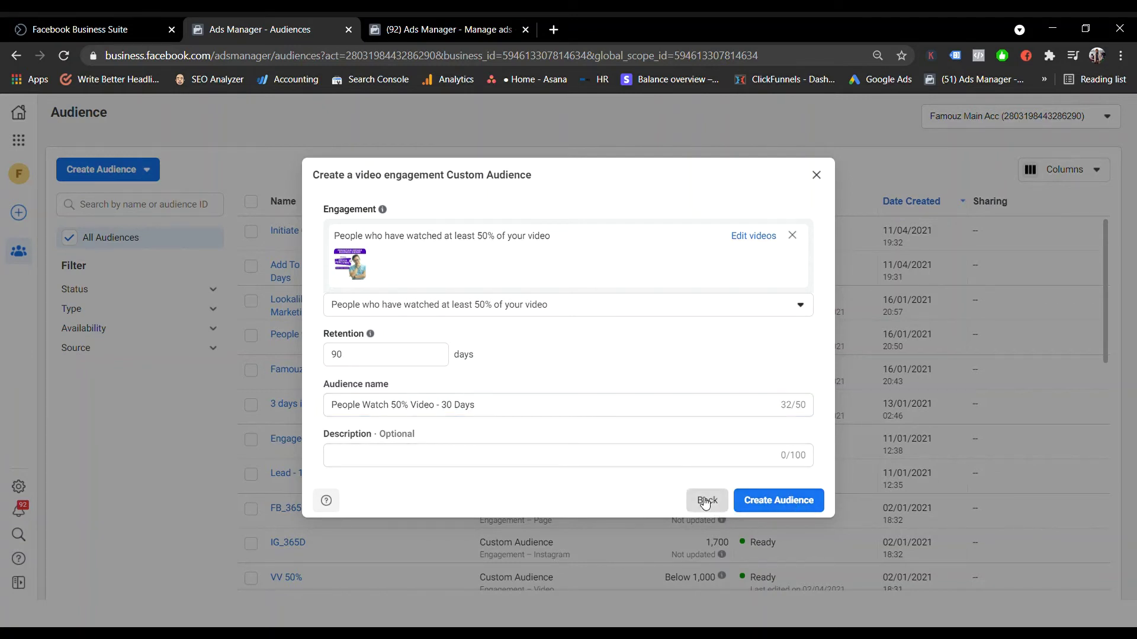
Start a video custom audience of people who have watched at least 75% of the video
left_click(386, 348)
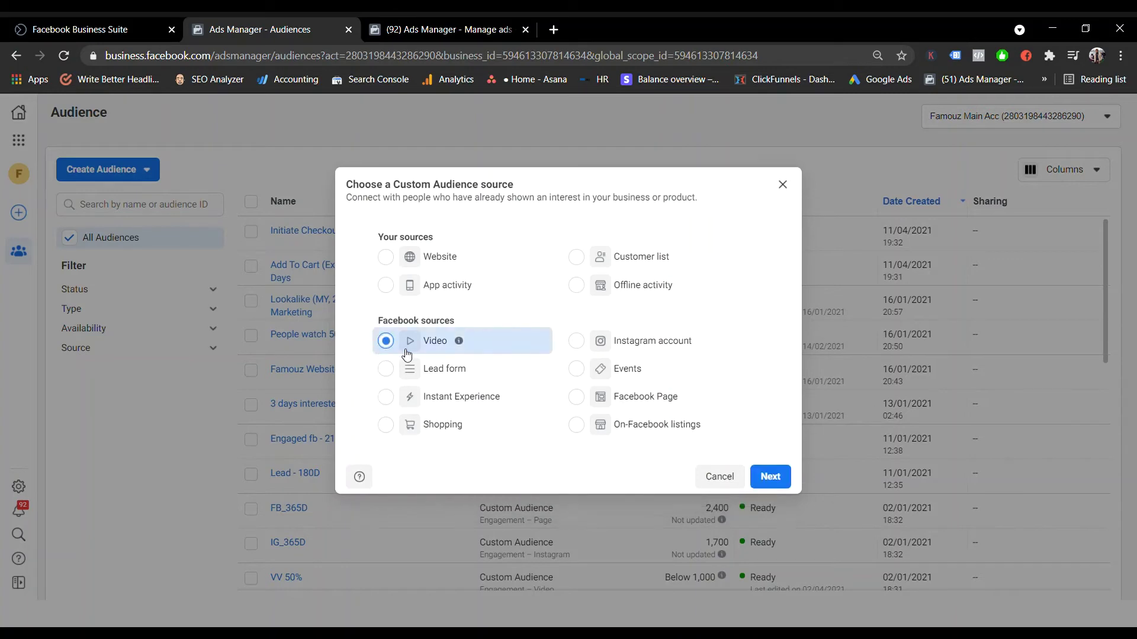
left_click(768, 476)
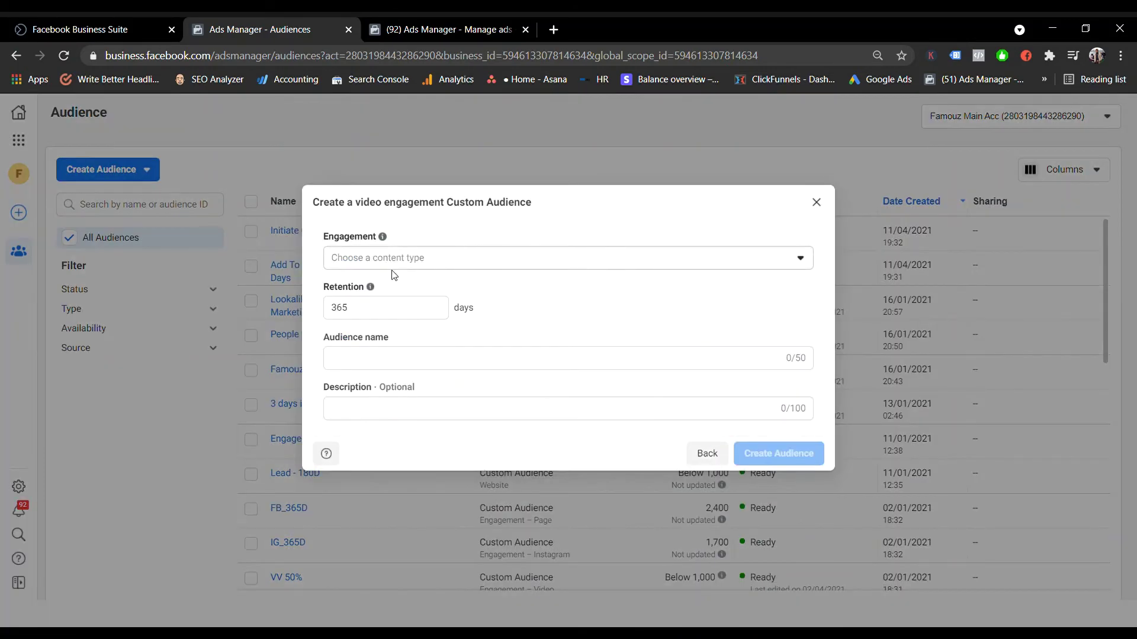
left_click(409, 264)
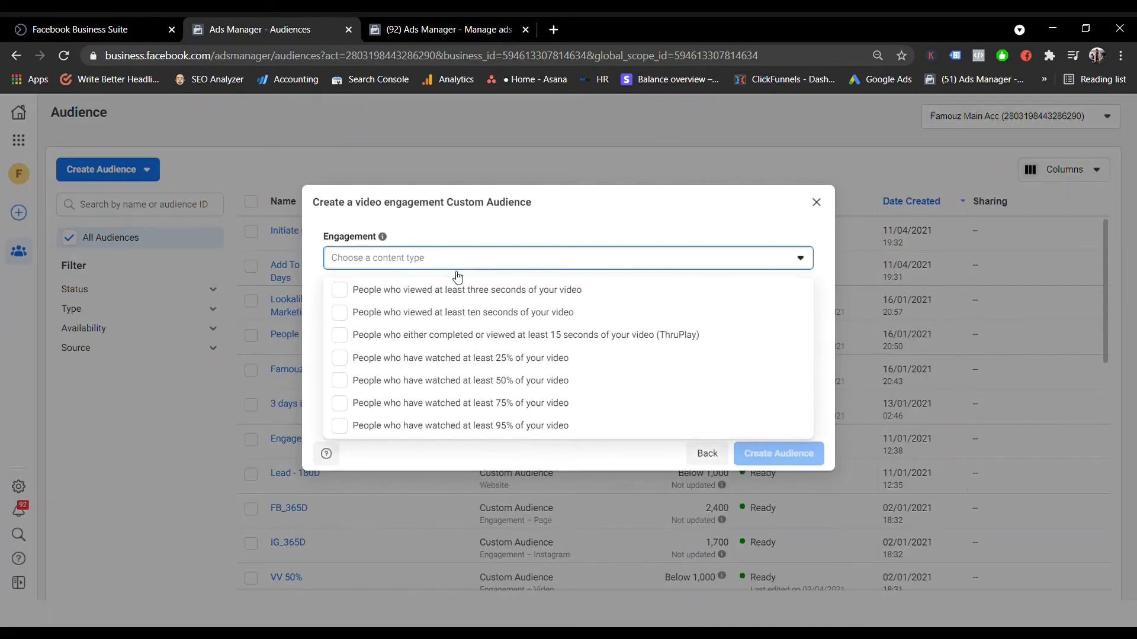
left_click(600, 410)
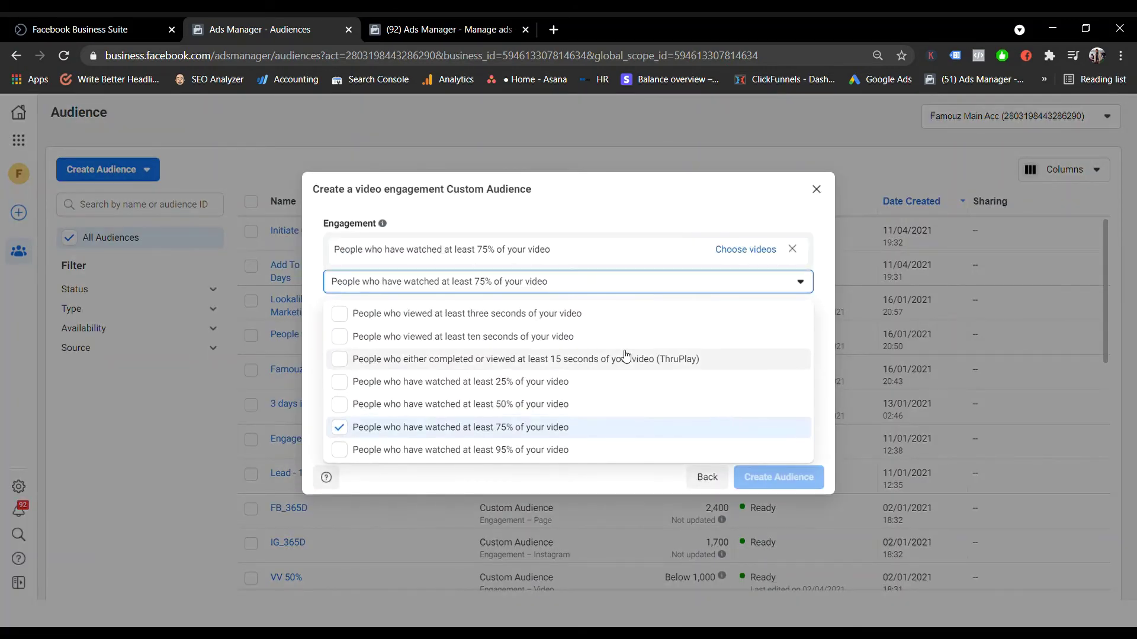
Choose the video "SIAPA LAMBAT, TERLEPAS EBOO..." for the 75% watched criterion
left_click(749, 253)
scroll(243, 440, "down", 3)
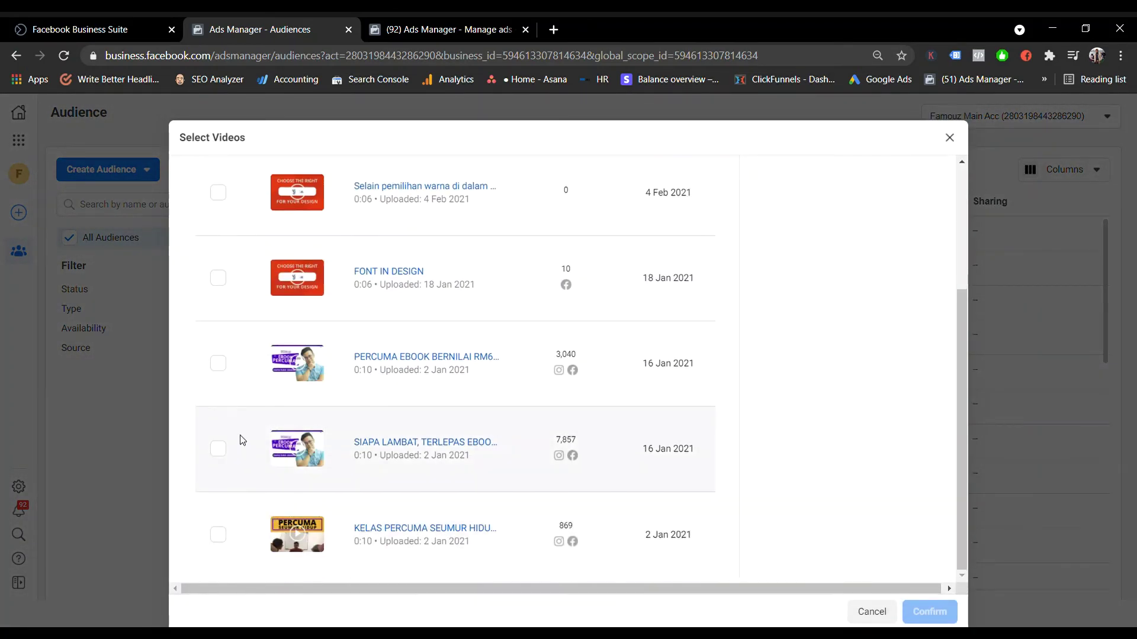
left_click(218, 449)
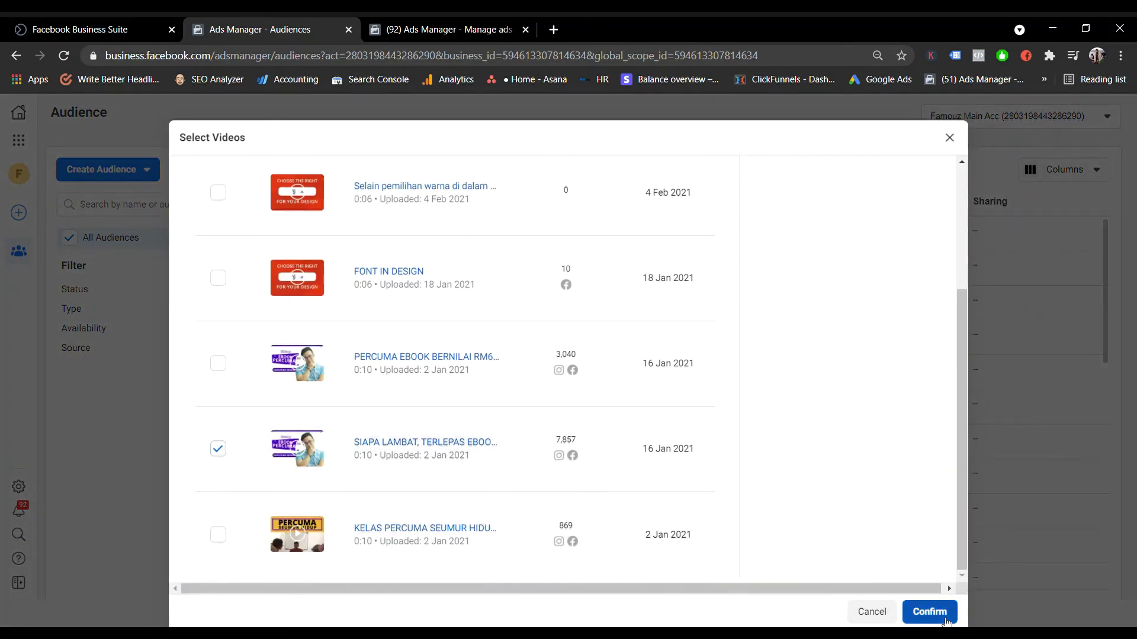
left_click(929, 611)
Set the 75% audience's retention to 90 days, name it "People Watched 75% Video - 90 Days", and return to the source selection without creating it
left_click(391, 357)
double_click(391, 357)
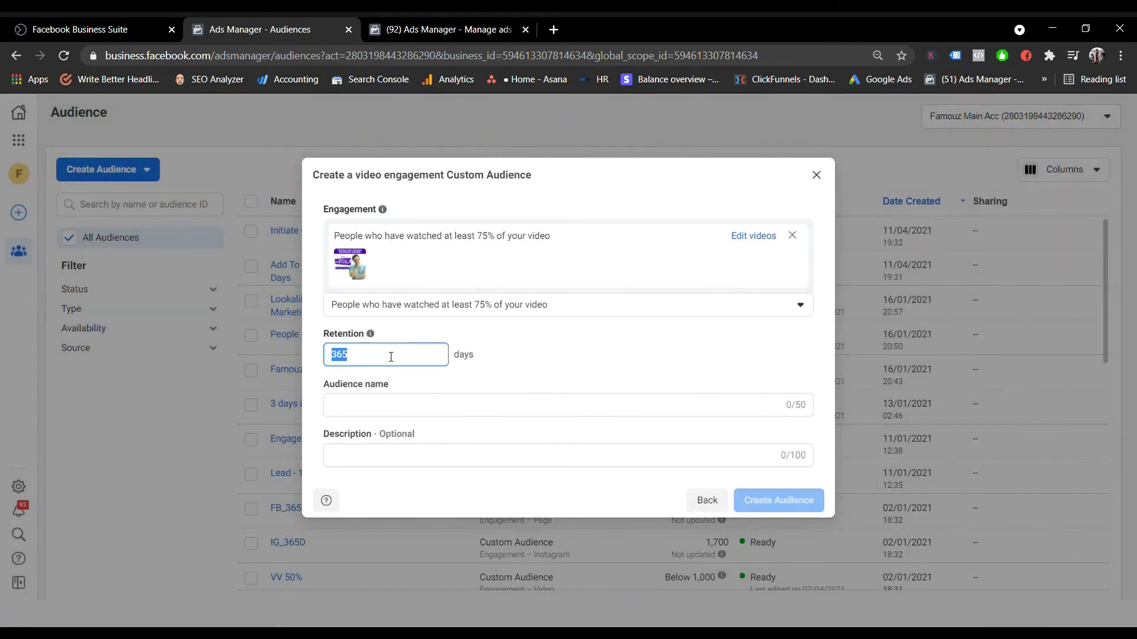
type("90")
left_click(426, 416)
type("People Watched 75")
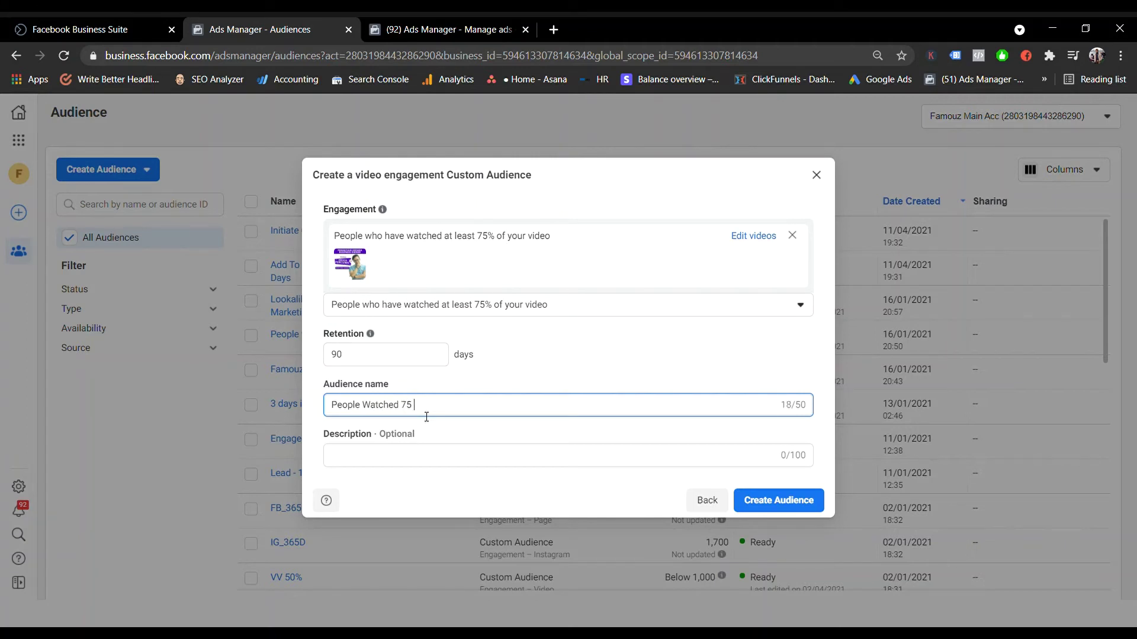
type("Video - 90 Days")
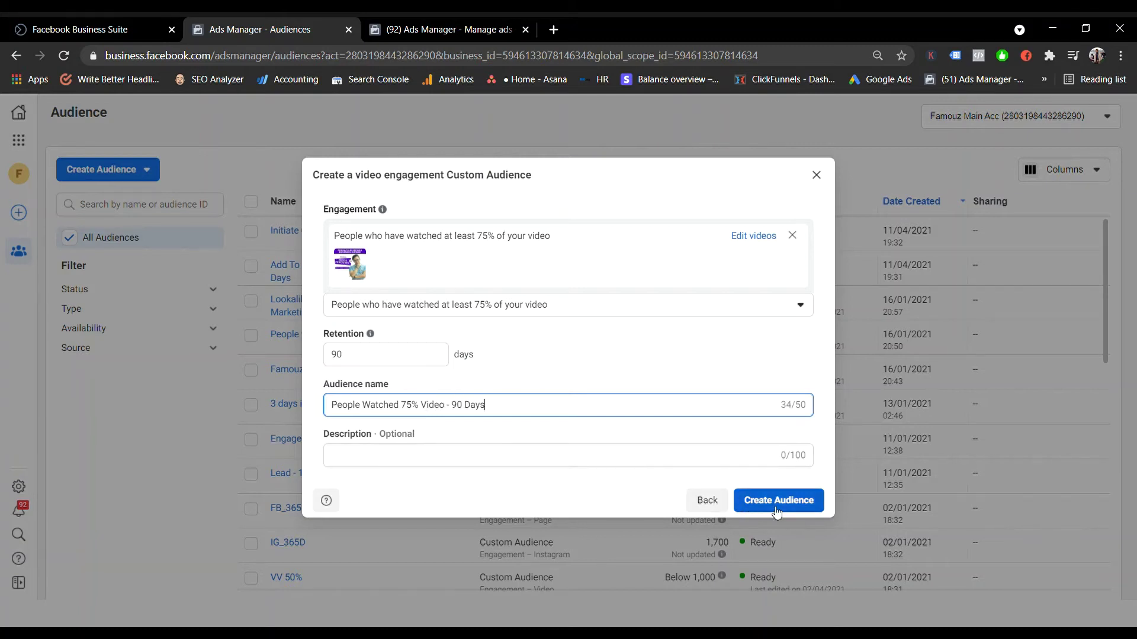
left_click(727, 506)
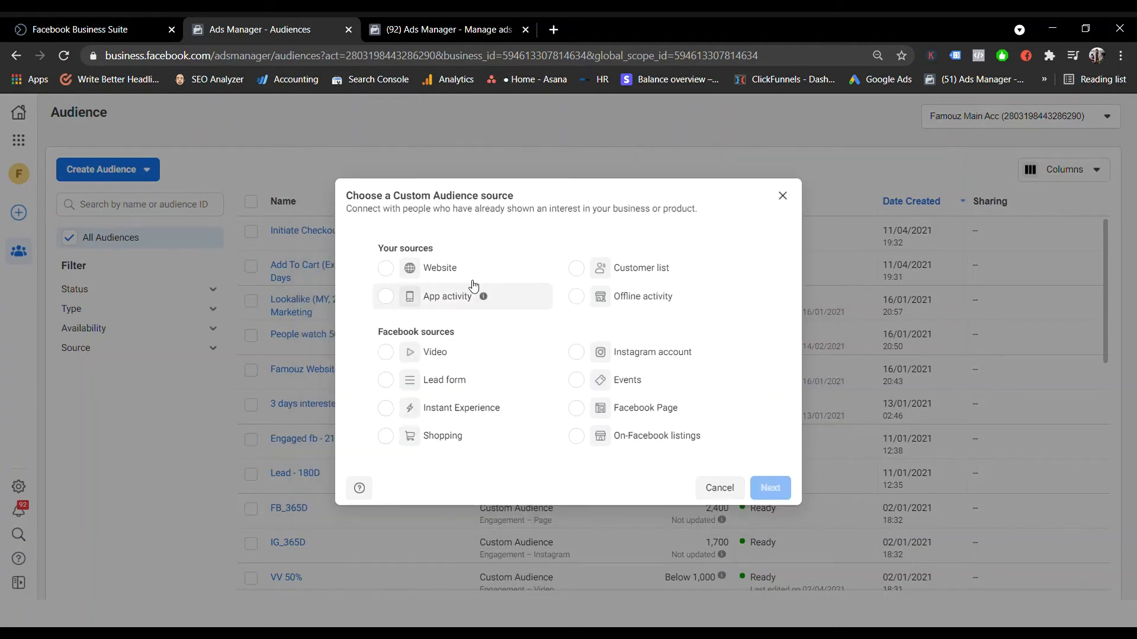
Start a video custom audience of people who have watched at least 95% of the video
left_click(456, 344)
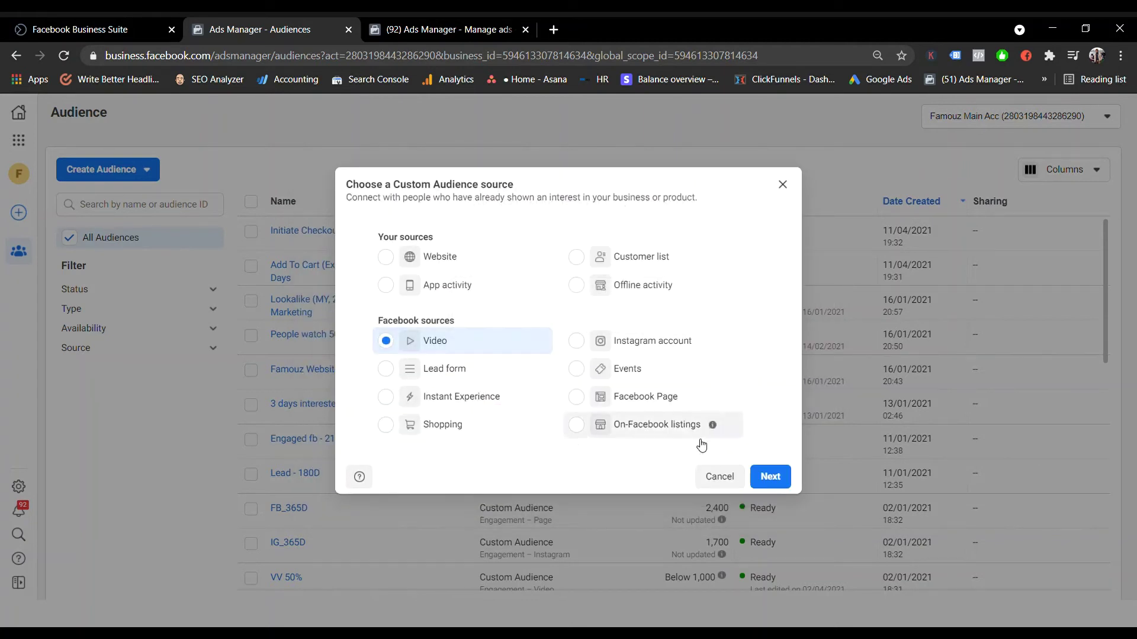
left_click(764, 476)
left_click(467, 258)
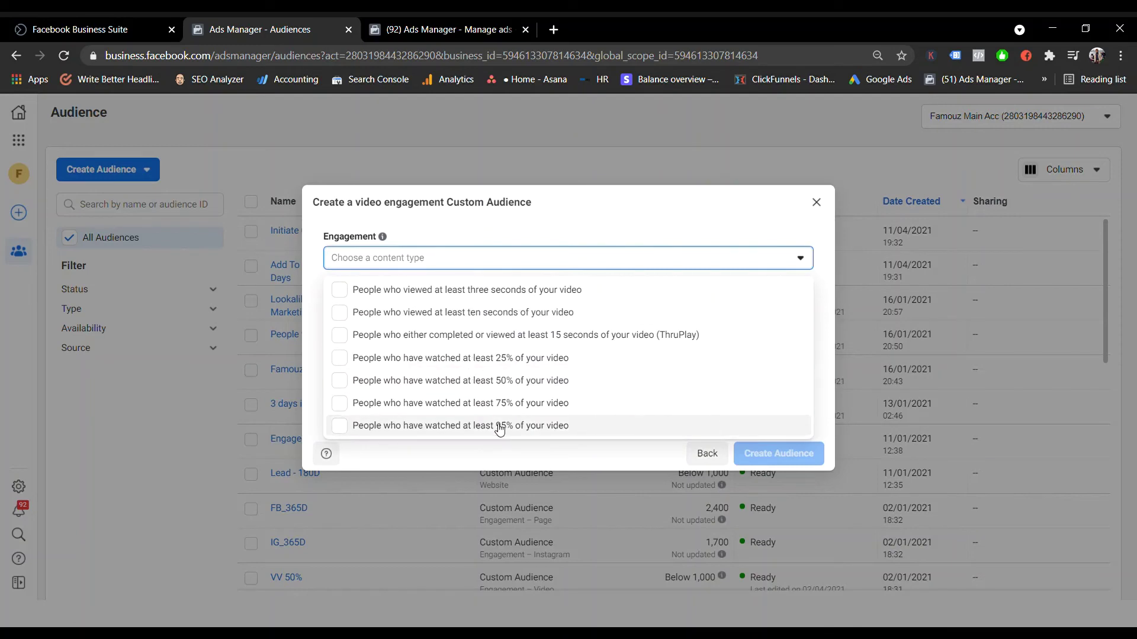
left_click(539, 426)
Choose the video "SIAPA LAMBAT, TERLEPAS EBOO..." for the 95% watched criterion
left_click(723, 246)
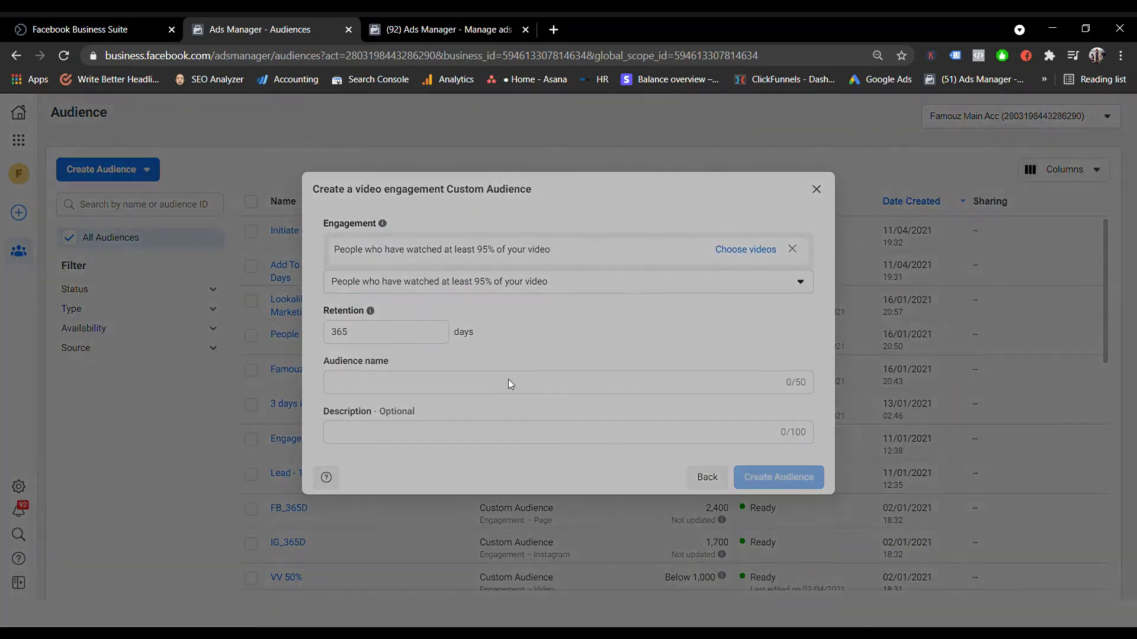
scroll(298, 518, "down", 3)
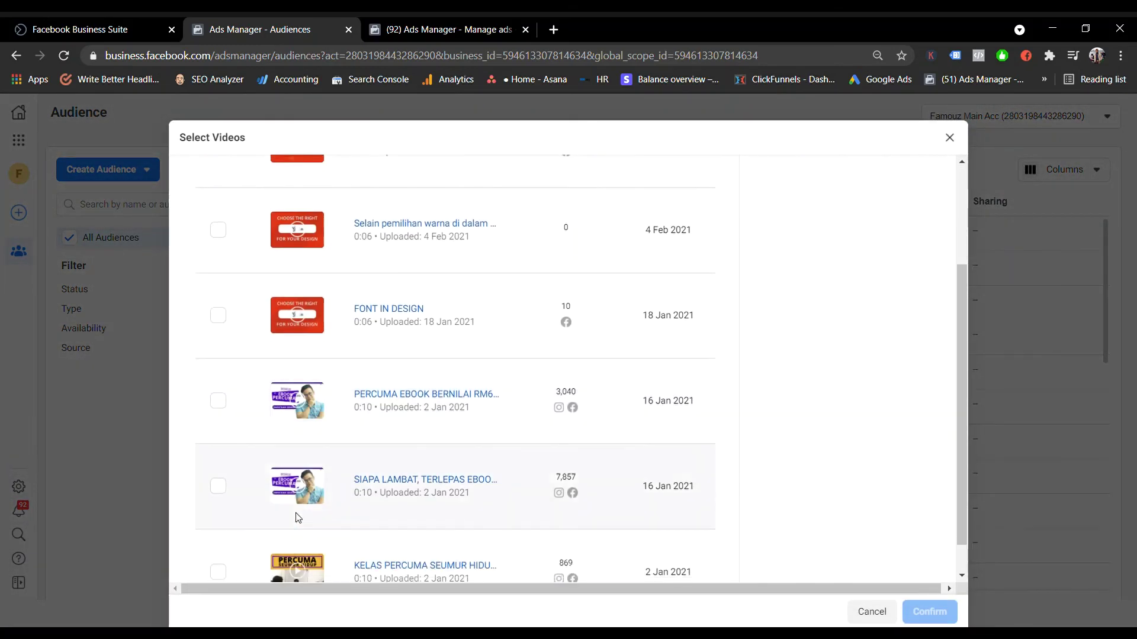
left_click(218, 486)
left_click(928, 613)
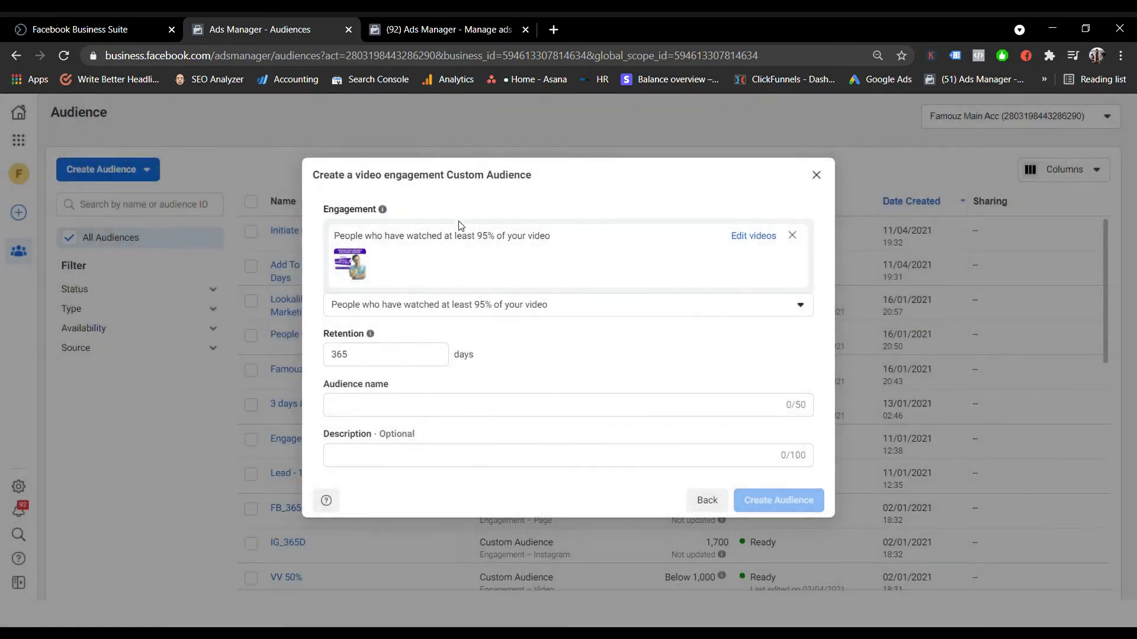
Set the 95% audience's retention to 90 days, begin its name with "People Watched 95% Video - 9", and go back without creating it
double_click(368, 365)
type("90")
left_click(383, 406)
type("People Watched 95% Video - 9")
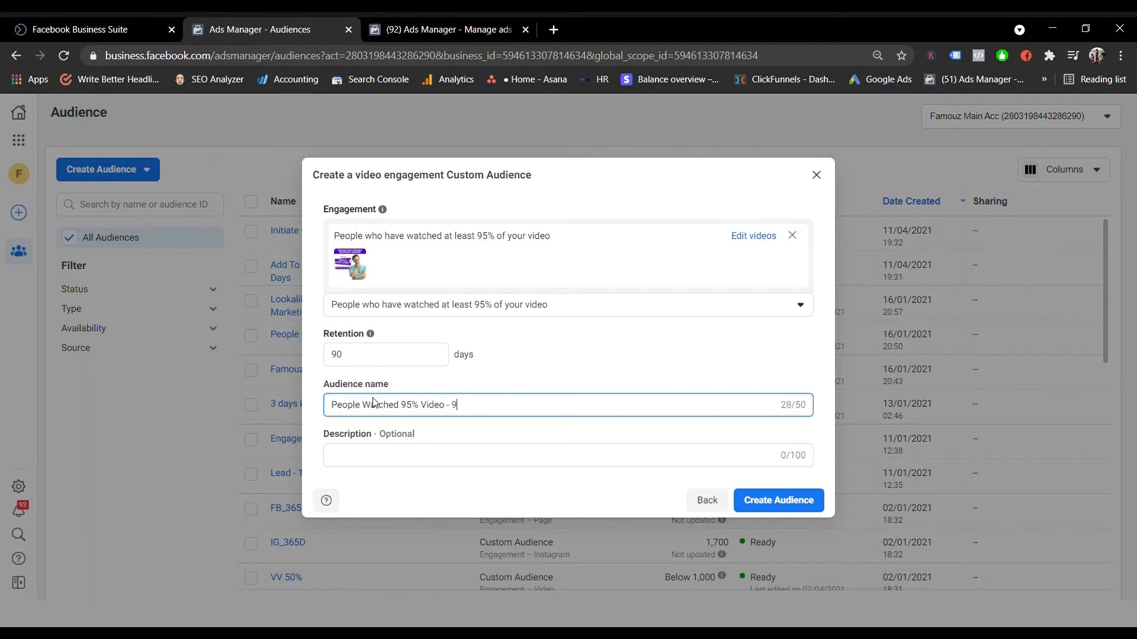
left_click(706, 501)
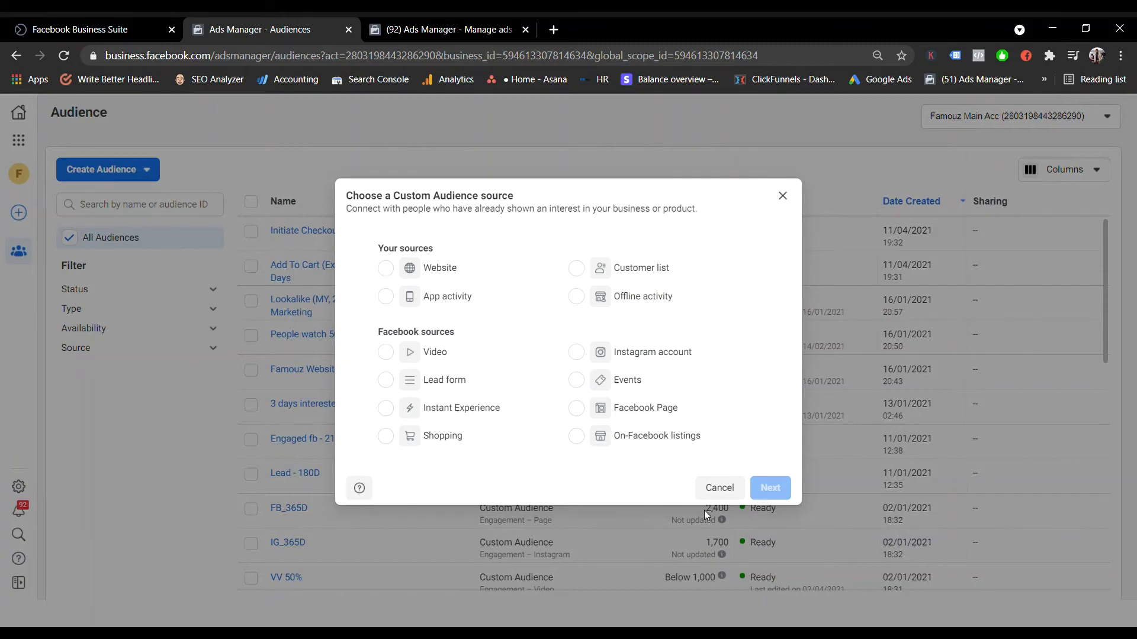
Review the engagement options for a video custom audience, and close the setup without creating one
left_click(437, 354)
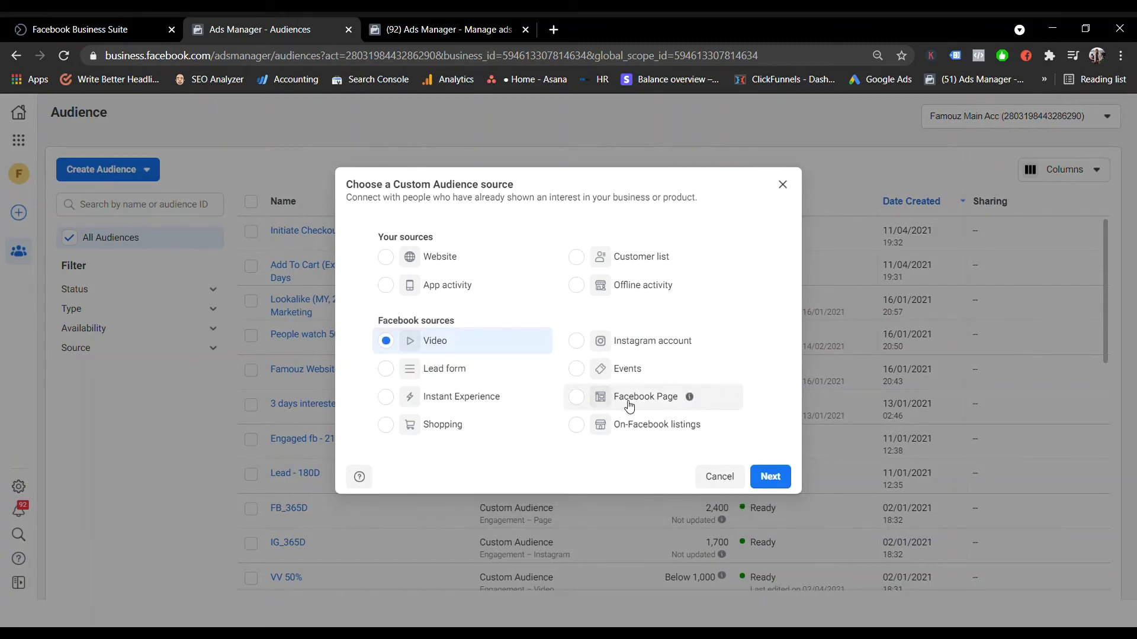
left_click(768, 476)
left_click(522, 259)
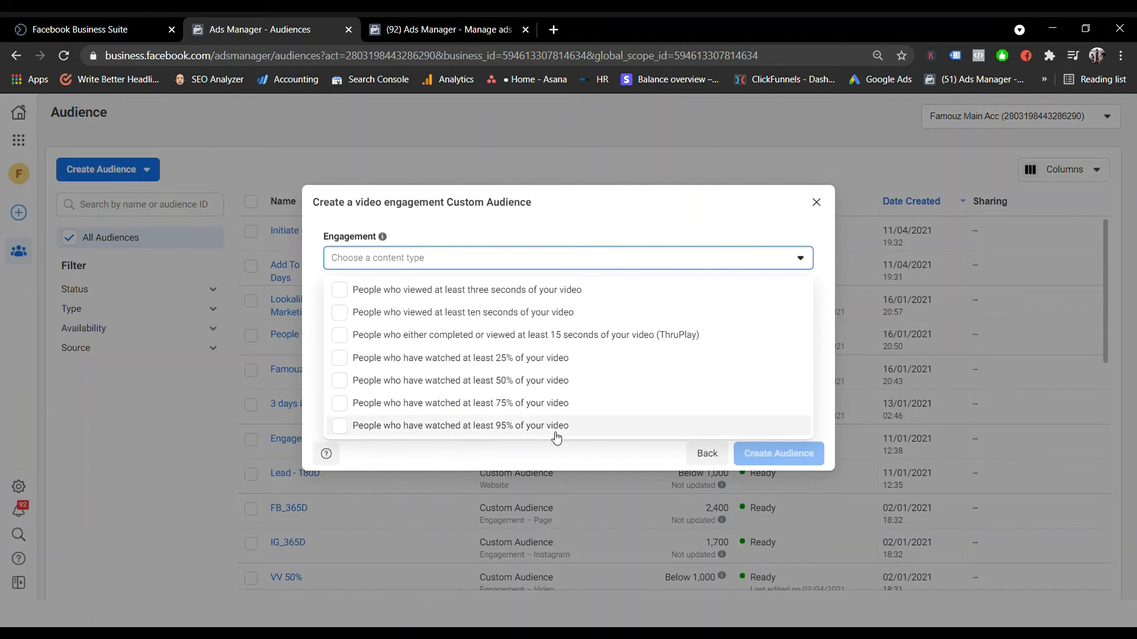
left_click(777, 256)
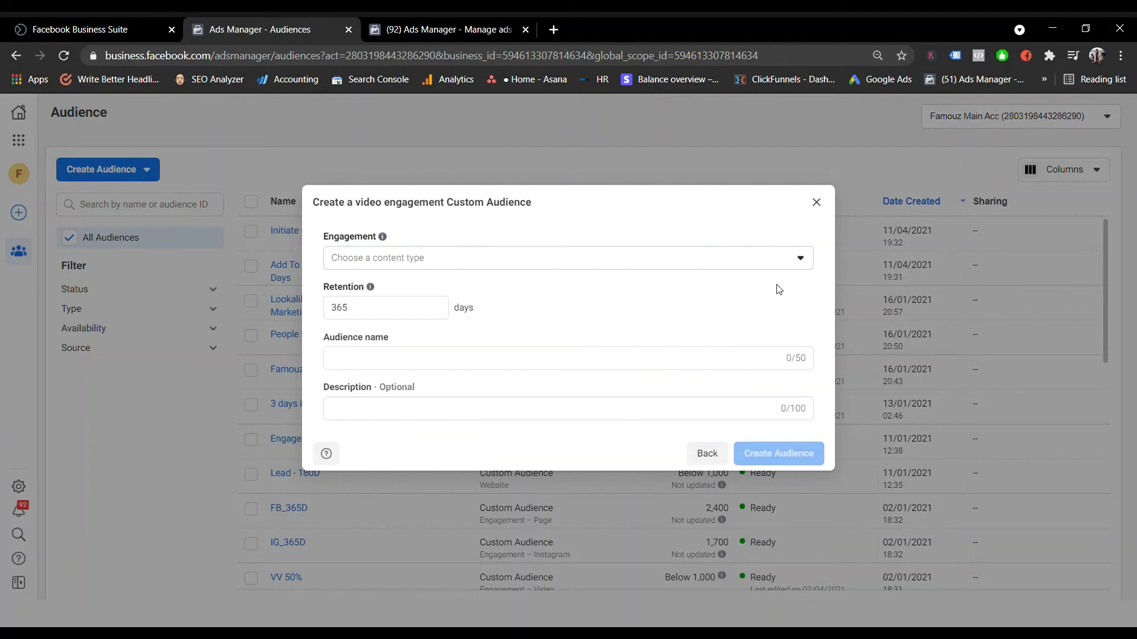
left_click(726, 453)
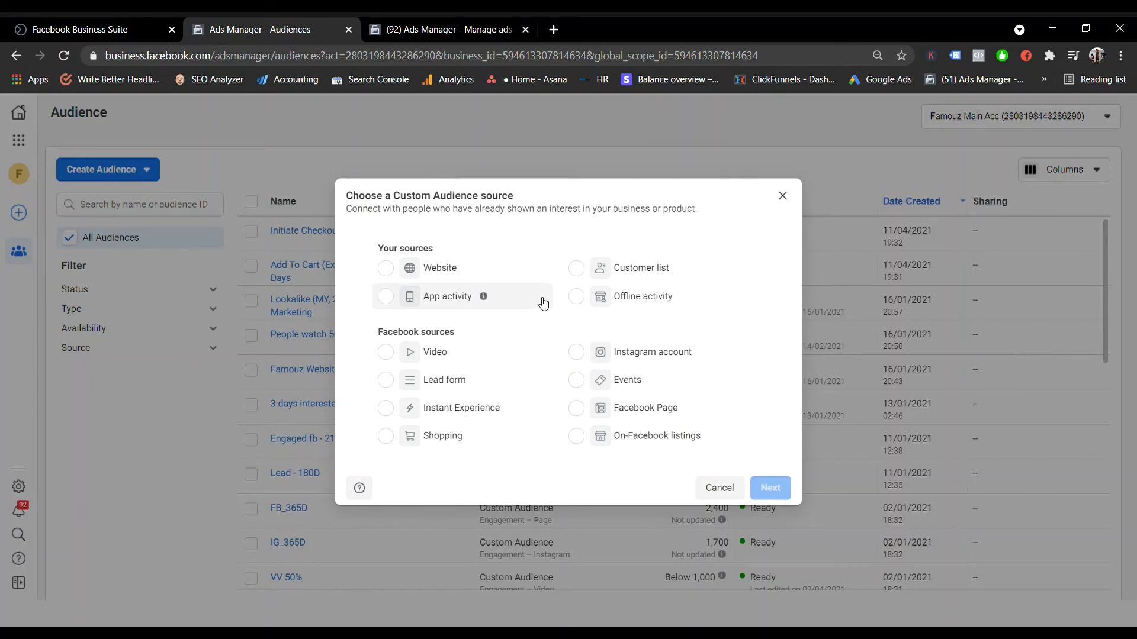
left_click(794, 199)
Look through the existing audiences and show the audience types available for creation
scroll(793, 355, "down", 8)
scroll(791, 437, "up", 7)
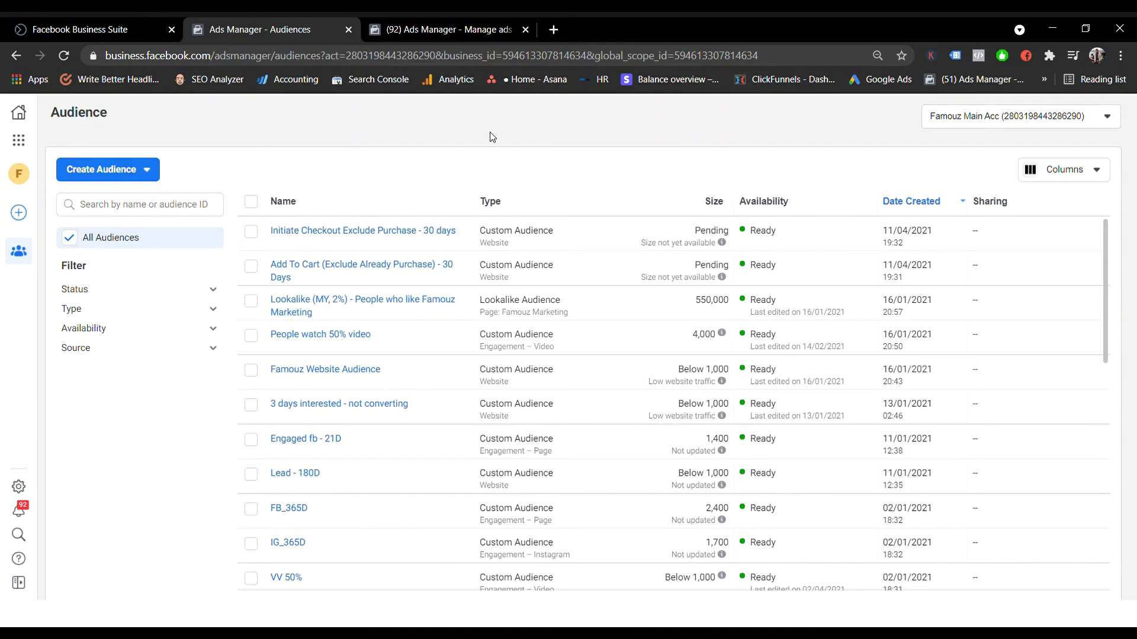
left_click(147, 169)
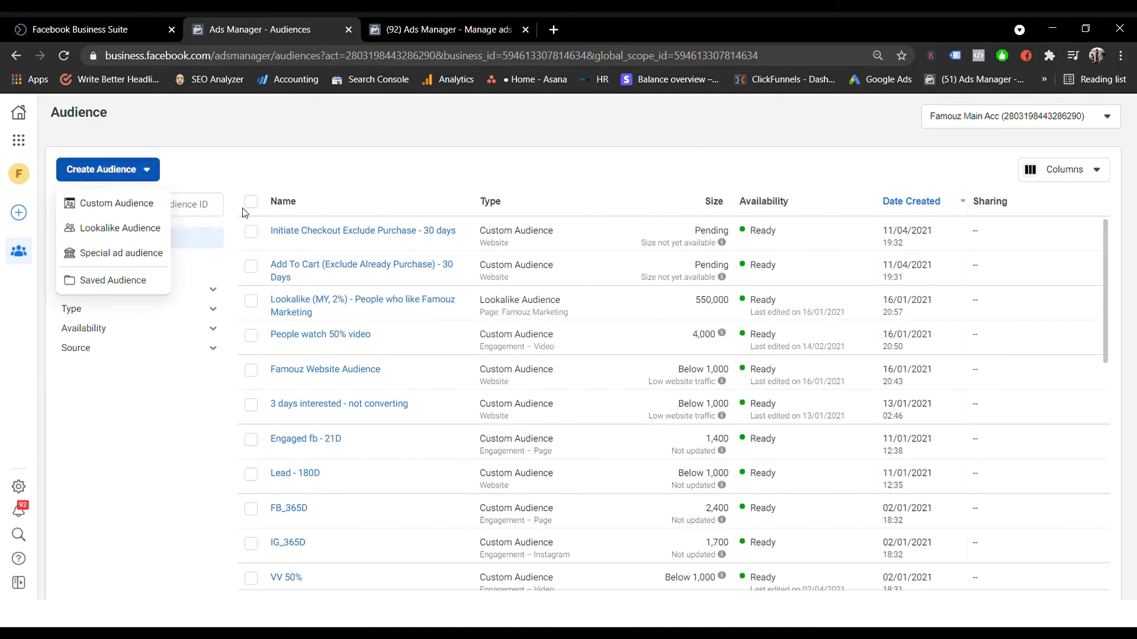
left_click(441, 30)
left_click(261, 30)
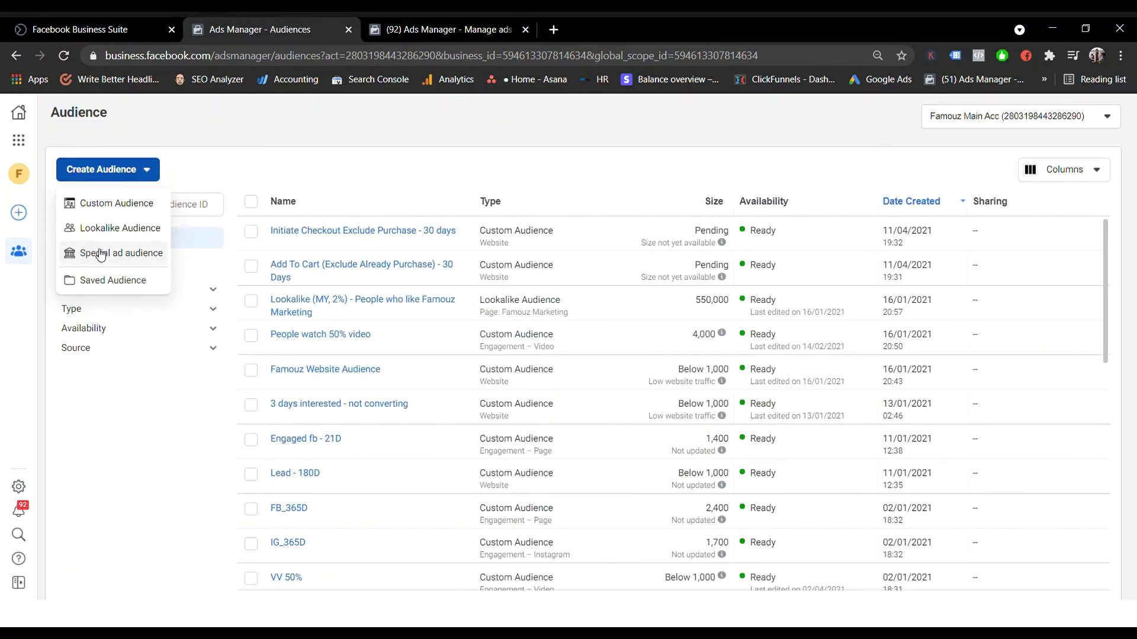
Start a new lookalike audience and choose the Famouz Academy Pixel as its value-based source
left_click_drag(123, 226, 342, 168)
left_click(342, 167)
left_click(129, 172)
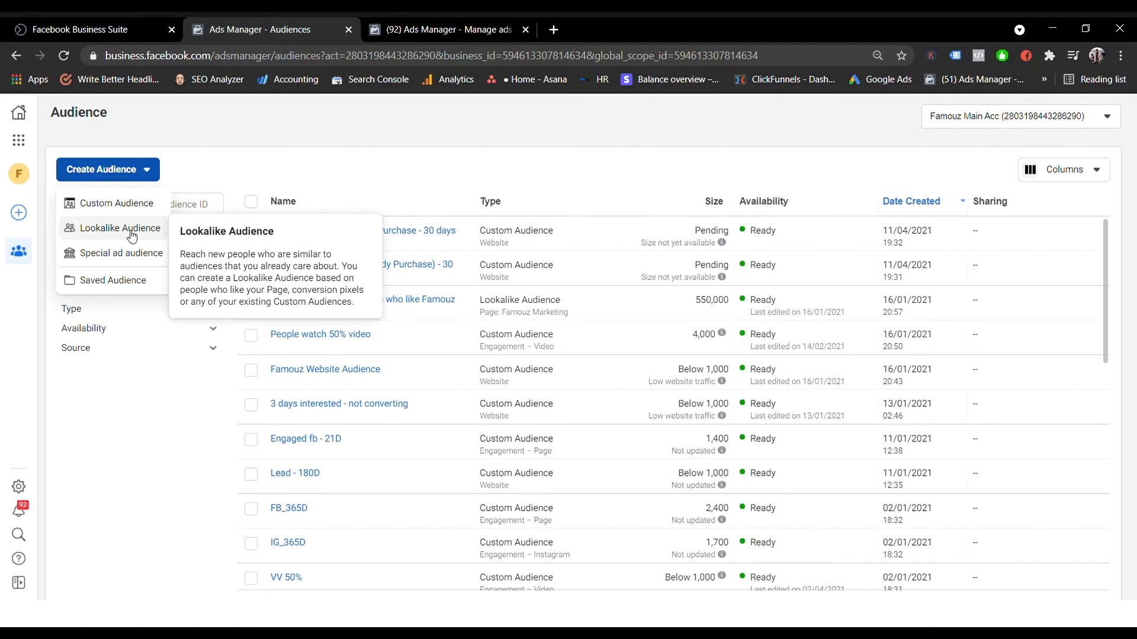
left_click(131, 236)
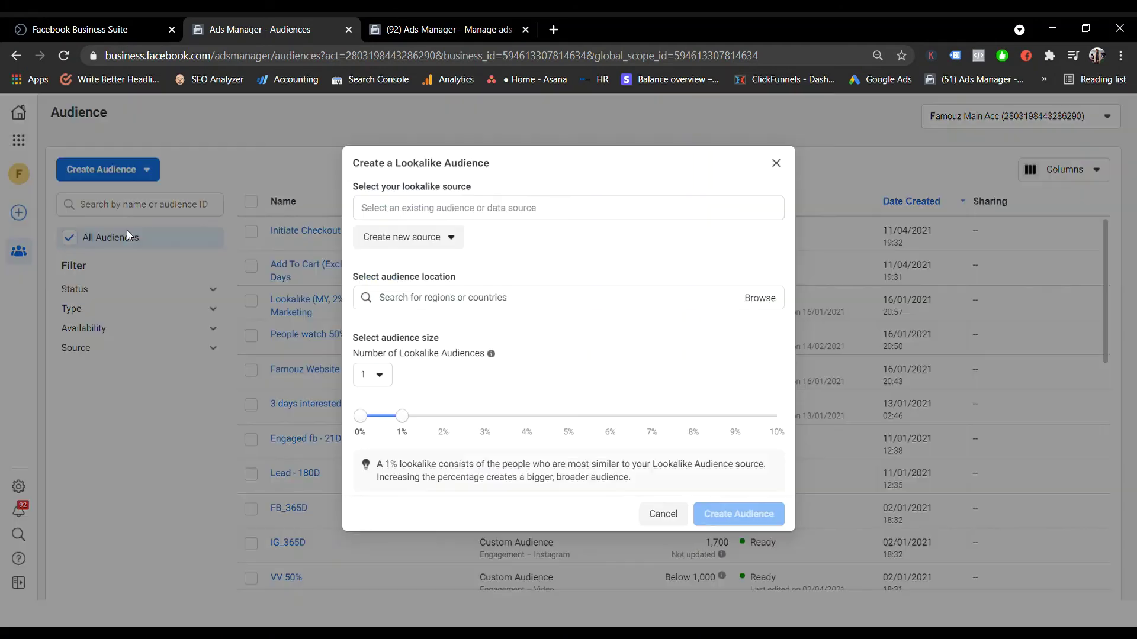
left_click(603, 215)
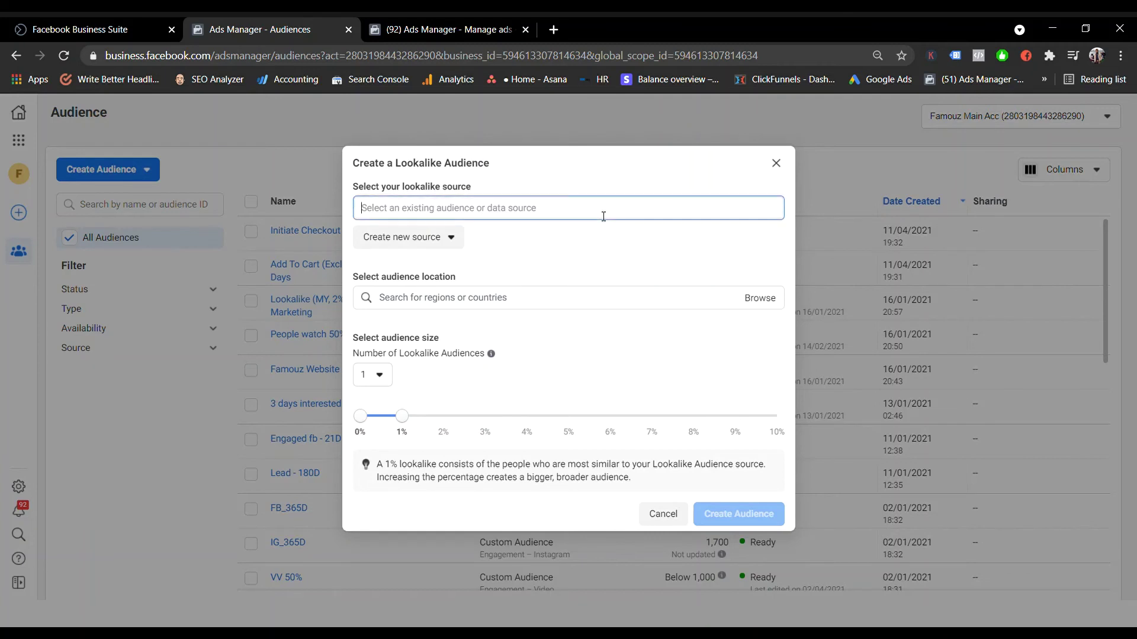
scroll(509, 331, "down", 1)
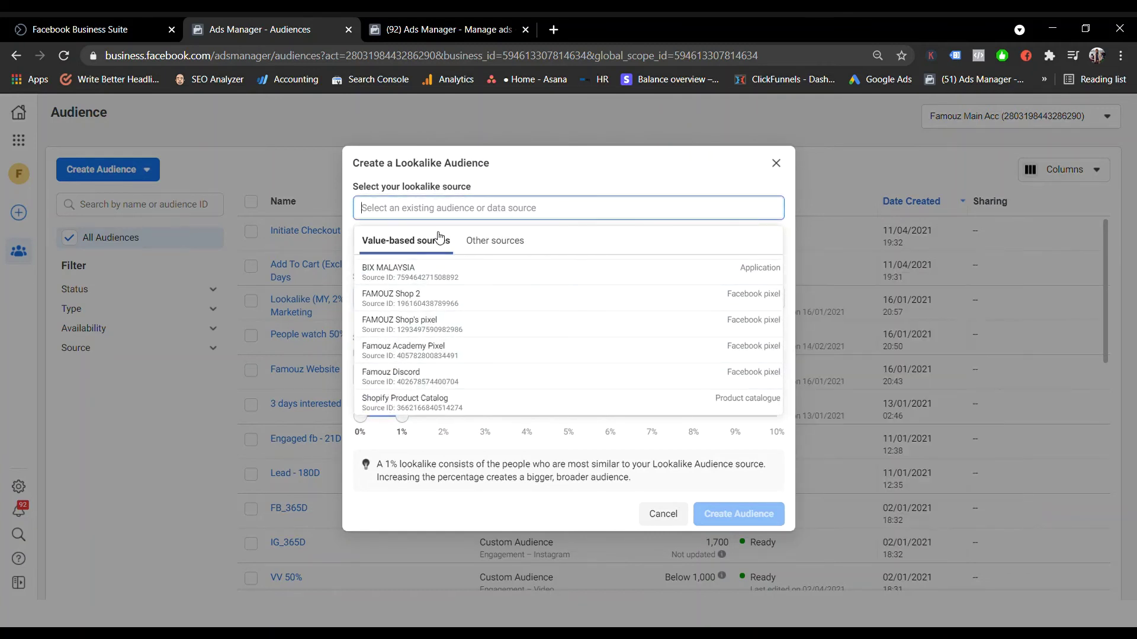
mouse_move(474, 317)
scroll(454, 312, "up", 1)
scroll(465, 322, "down", 1)
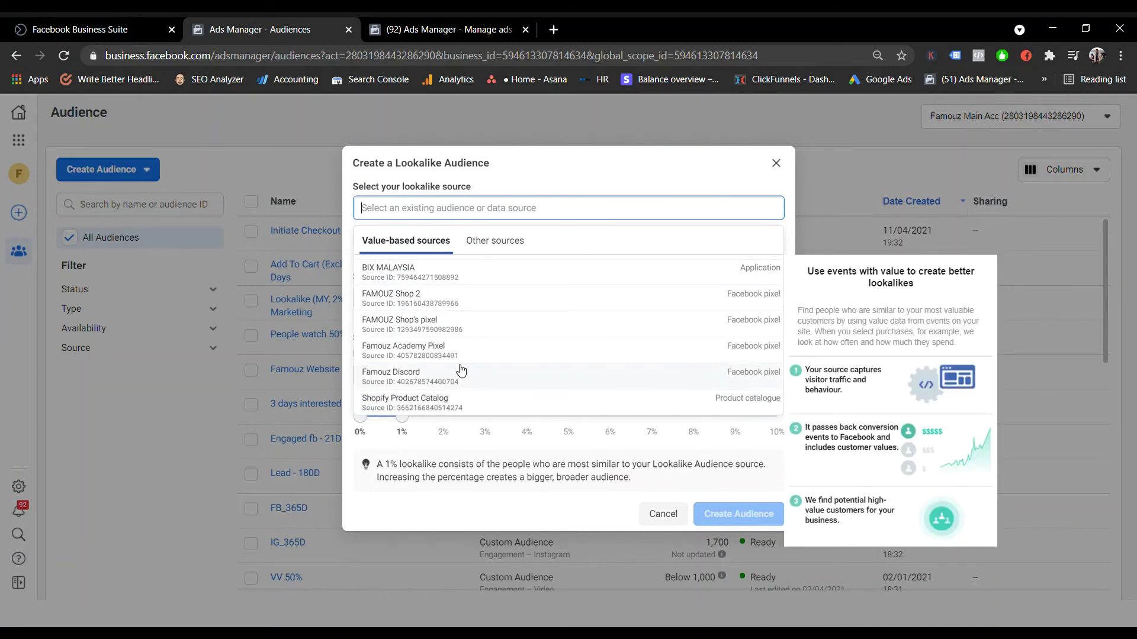
left_click(477, 350)
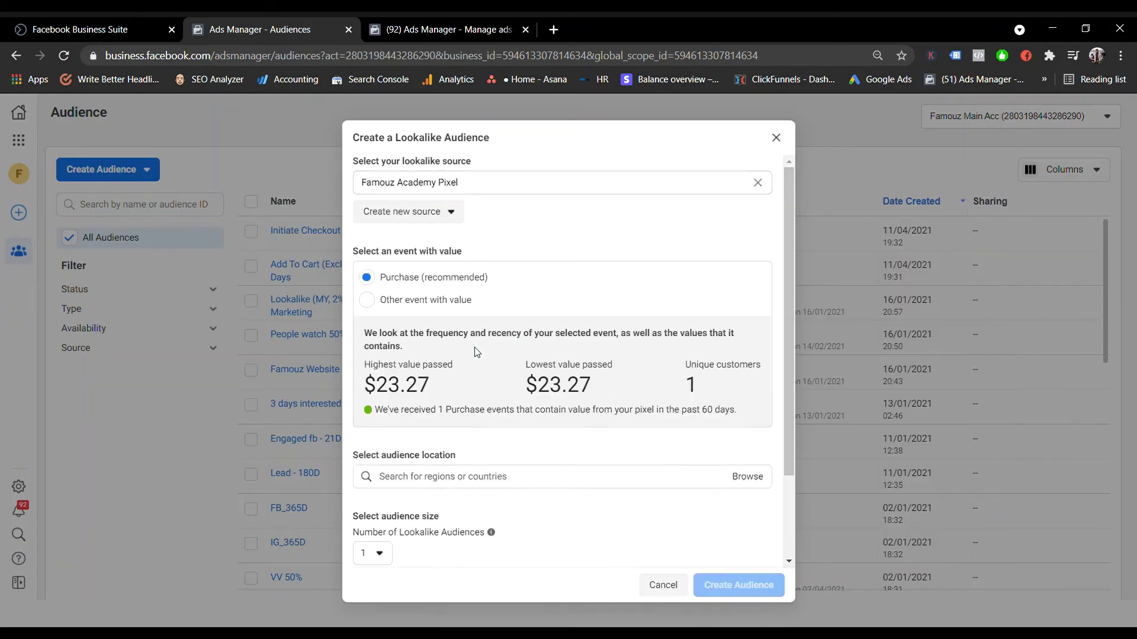
Review the new-source options, the purchase event values and the location and size settings of the lookalike audience
left_click(430, 217)
left_click(678, 250)
scroll(598, 430, "down", 2)
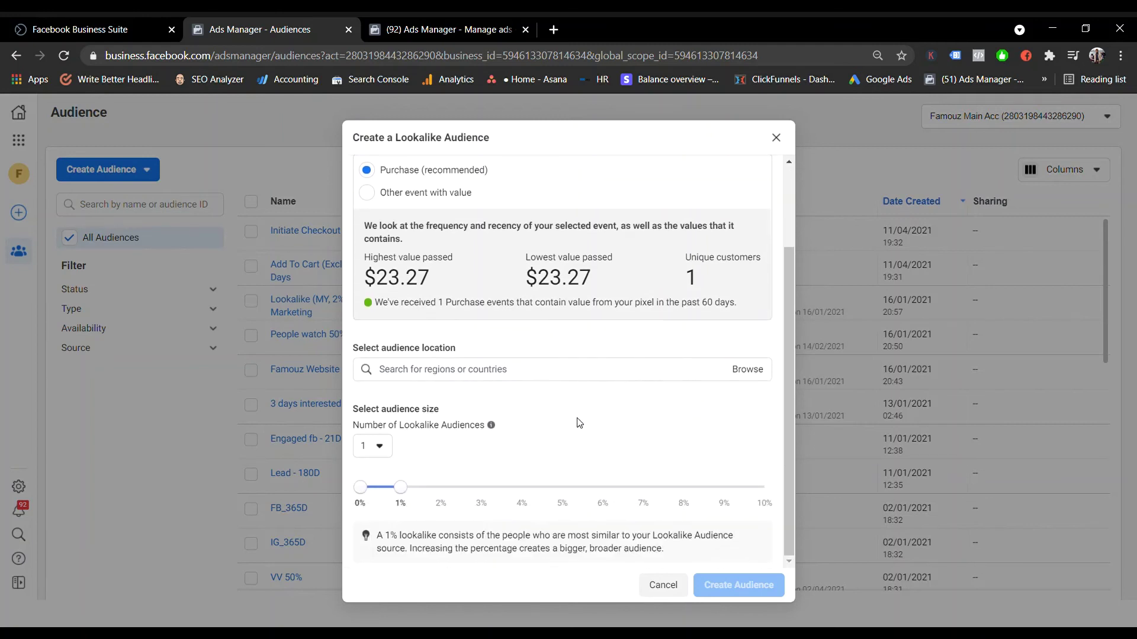
scroll(528, 382, "up", 2)
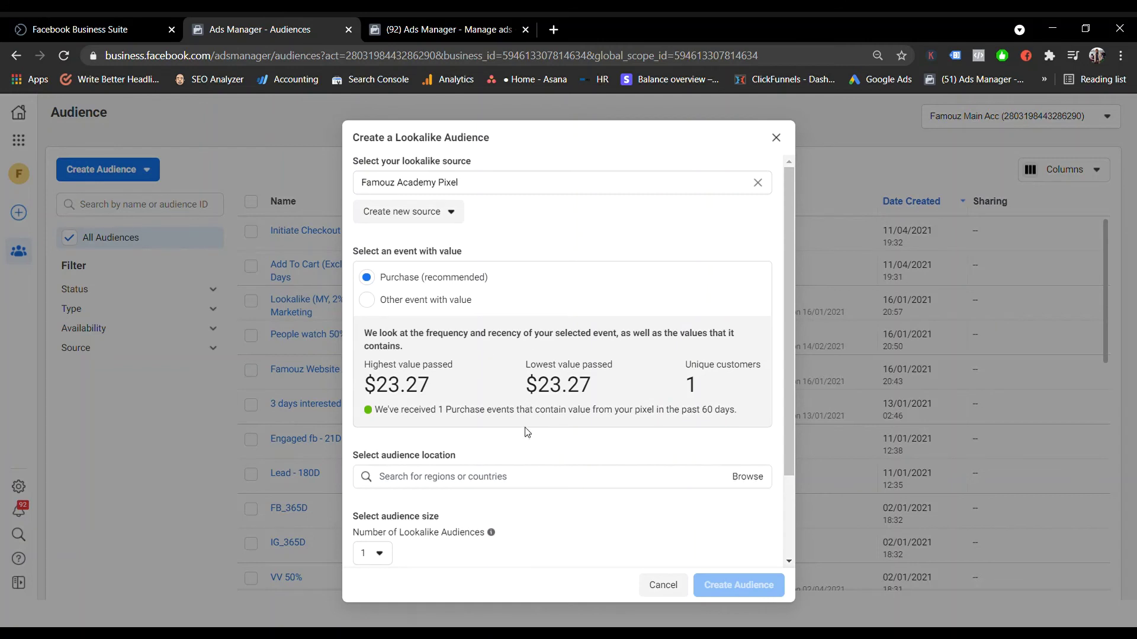
scroll(527, 416, "down", 2)
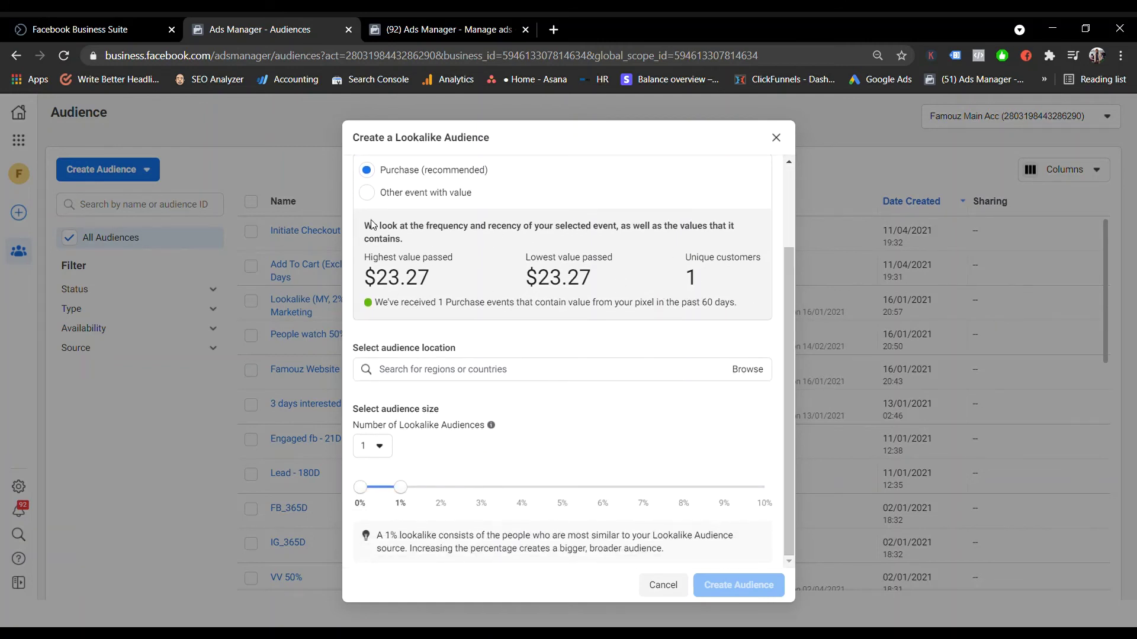
scroll(518, 358, "up", 1)
scroll(519, 367, "down", 1)
Set the lookalike's audience location to Malaysia and its audience size to 2%
left_click(518, 370)
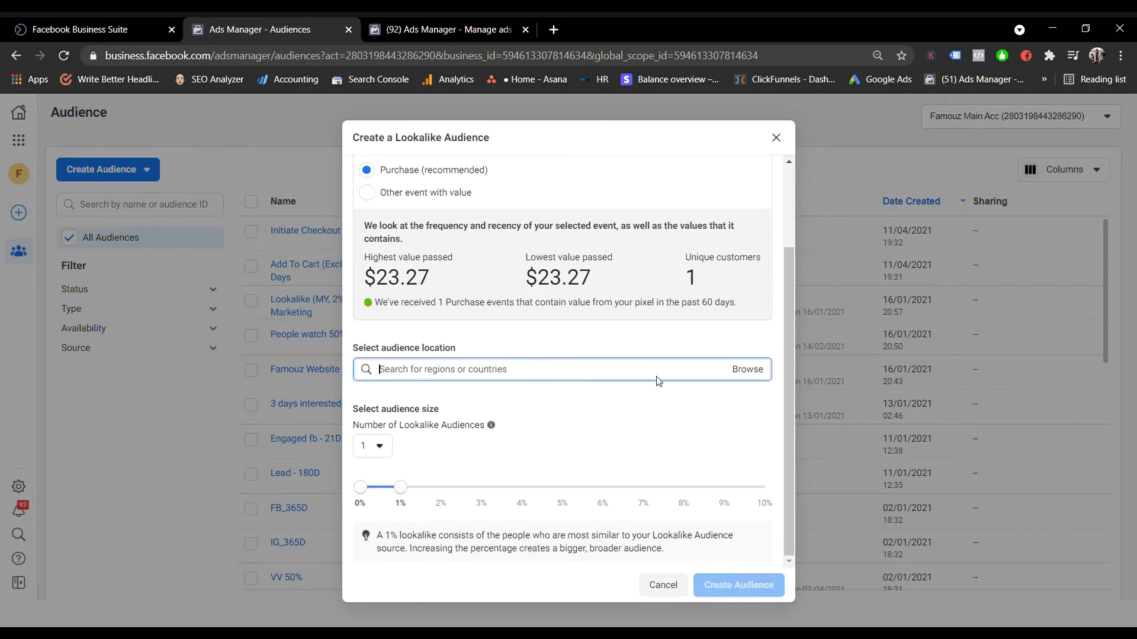
type("malaysia")
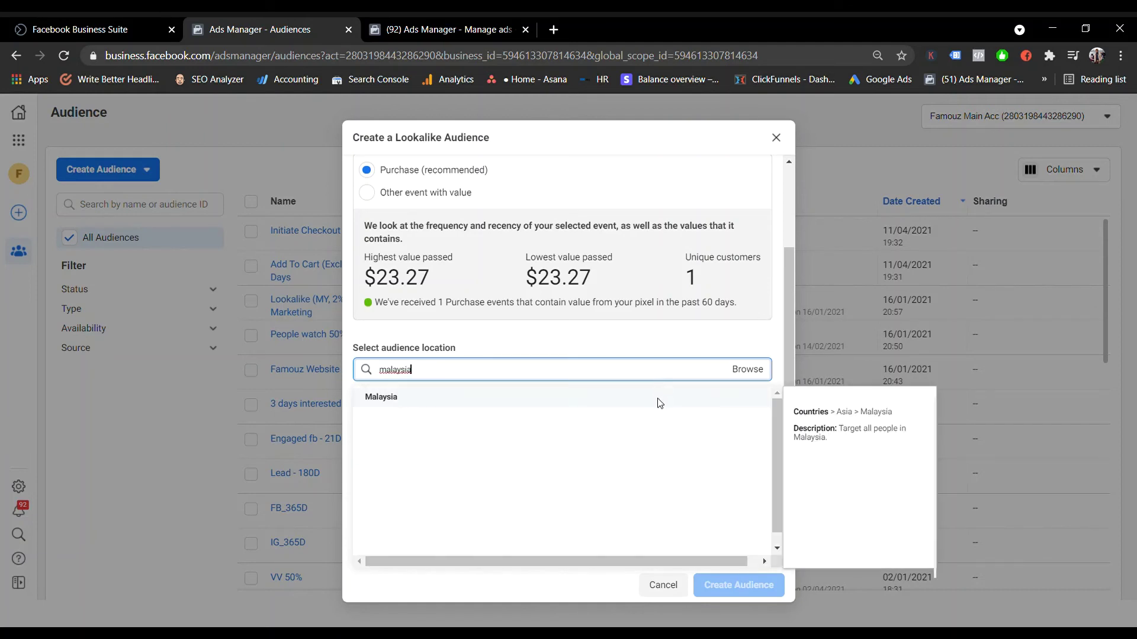
left_click(658, 399)
left_click(635, 350)
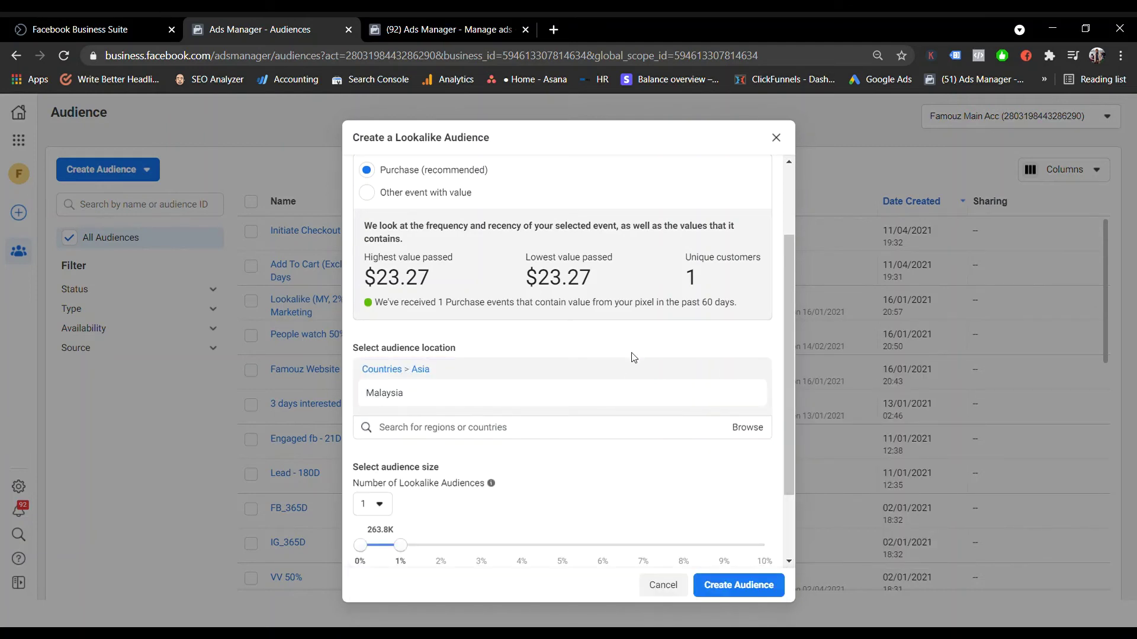
scroll(693, 462, "down", 2)
left_click(649, 332)
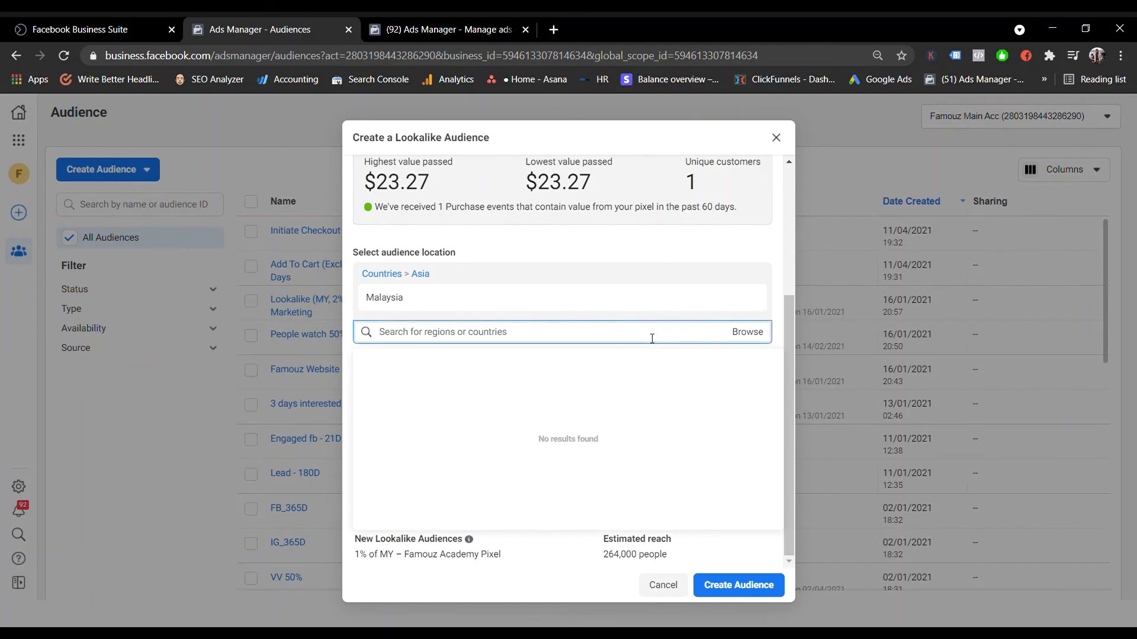
left_click(639, 254)
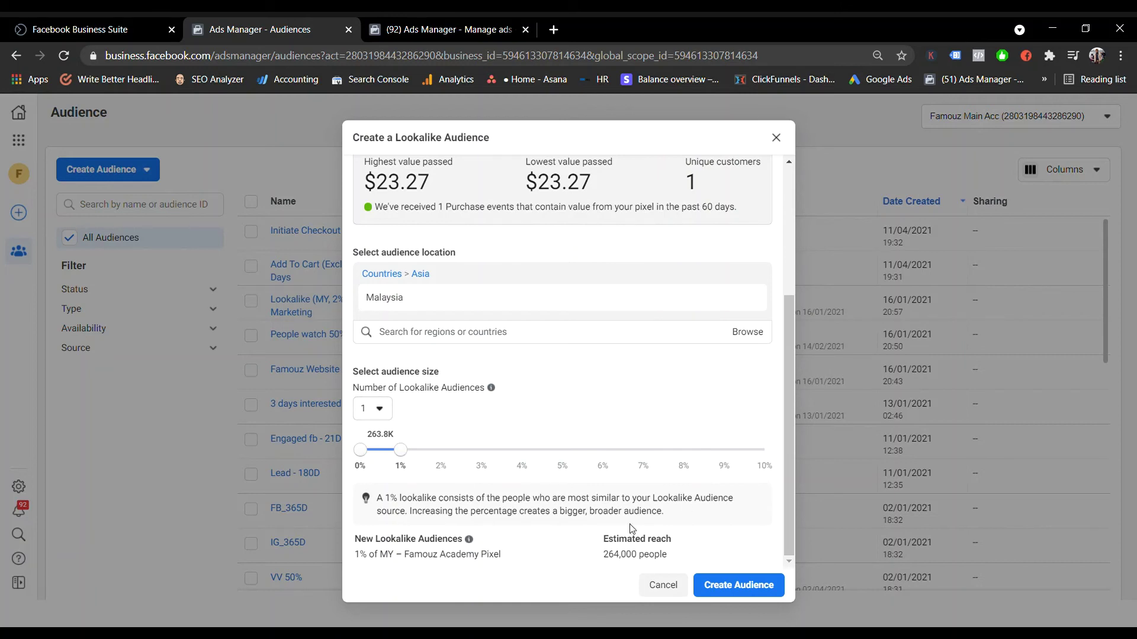
left_click_drag(403, 453, 452, 455)
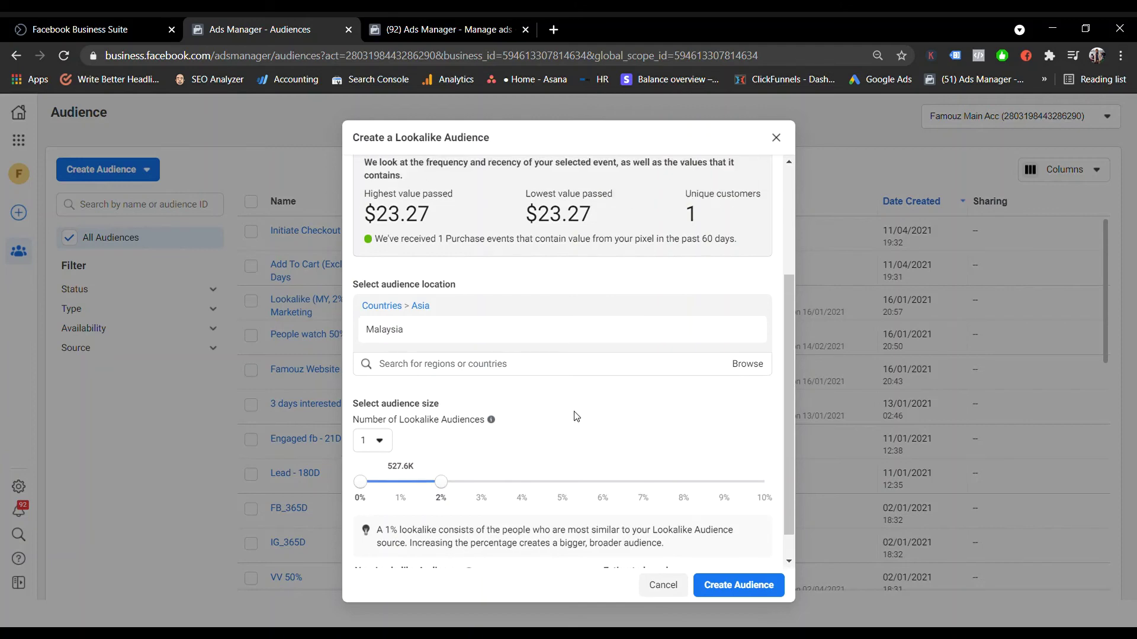
Clear the lookalike source and choose Famouz Discord instead
scroll(578, 415, "up", 3)
left_click(597, 188)
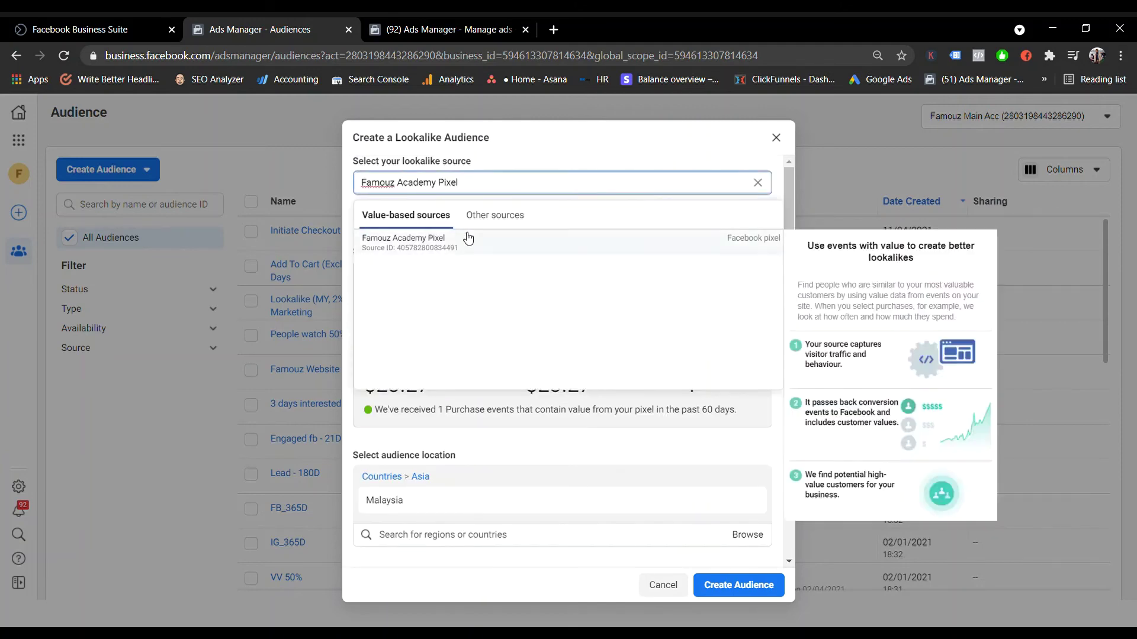
left_click(762, 184)
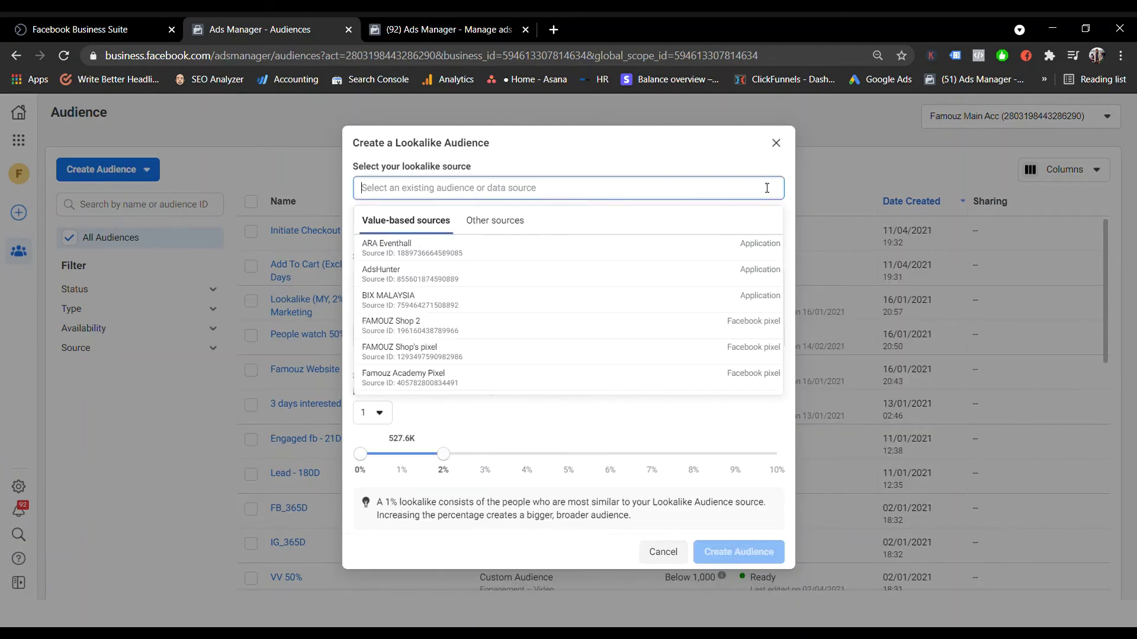
scroll(468, 355, "down", 2)
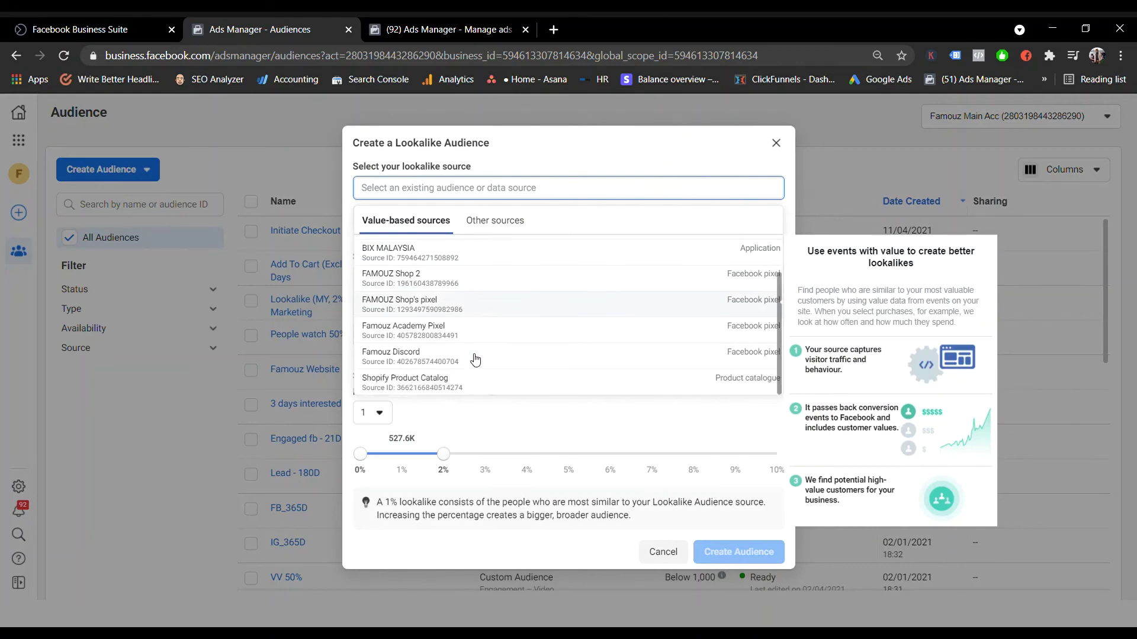
left_click(472, 356)
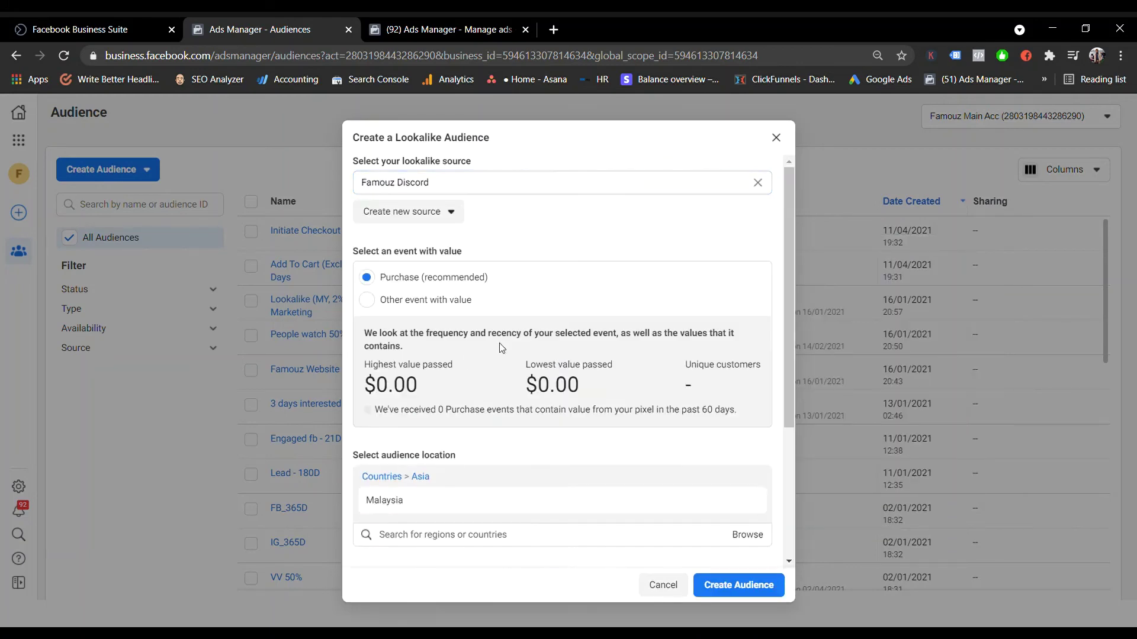
Look through the value-based sources and replace the Famouz Discord source with BIX MALAYSIA
left_click(527, 181)
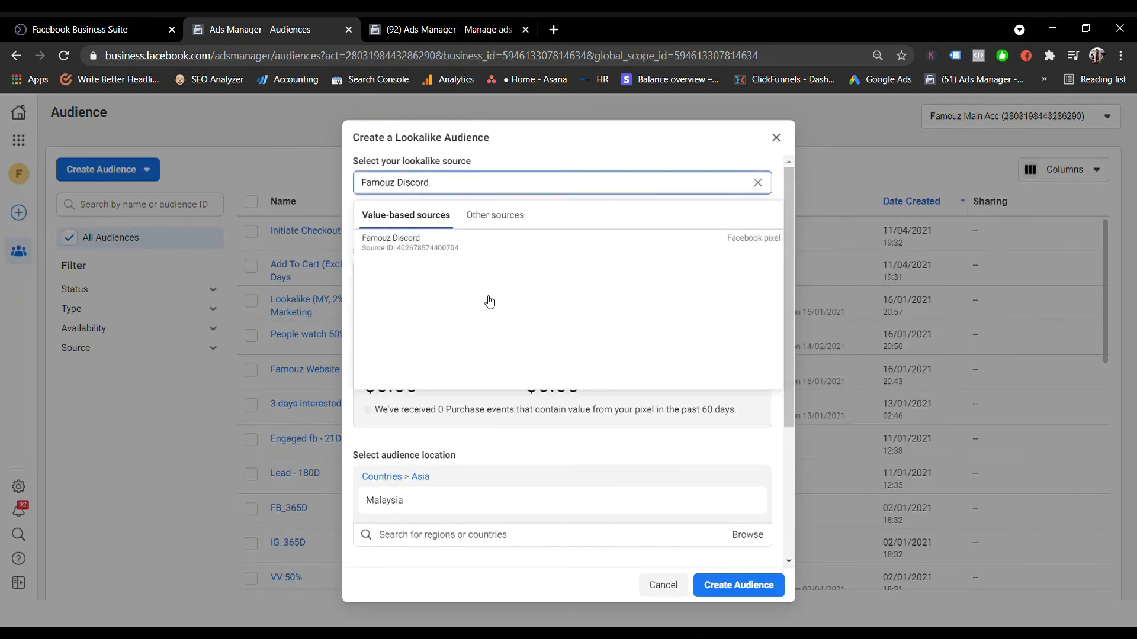
left_click(759, 184)
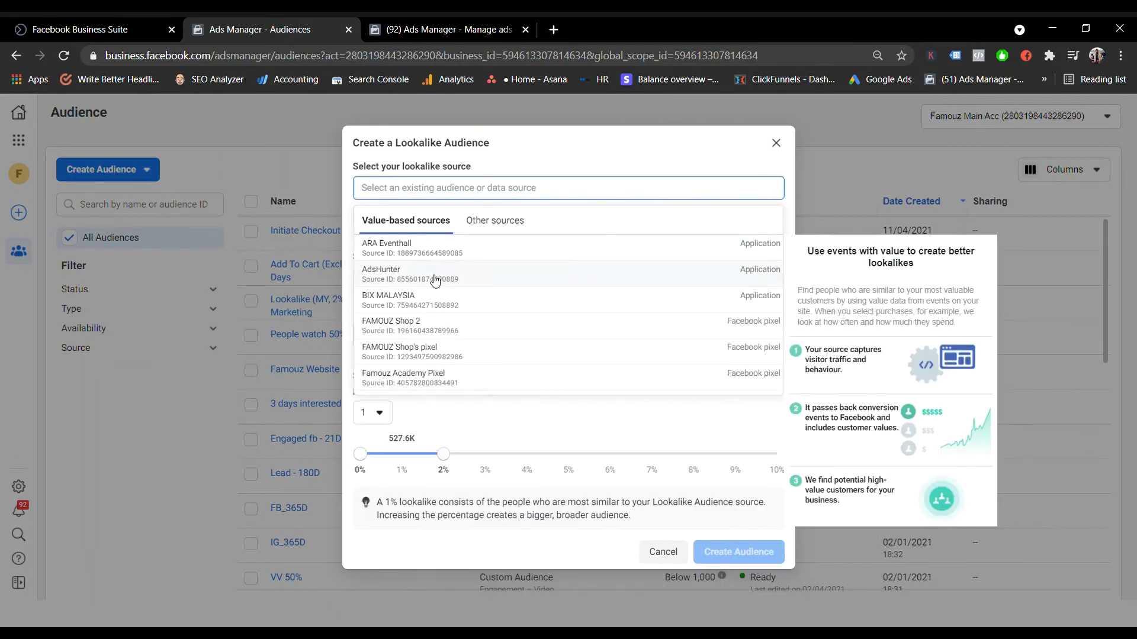
scroll(477, 337, "down", 2)
scroll(472, 364, "up", 2)
scroll(450, 373, "down", 2)
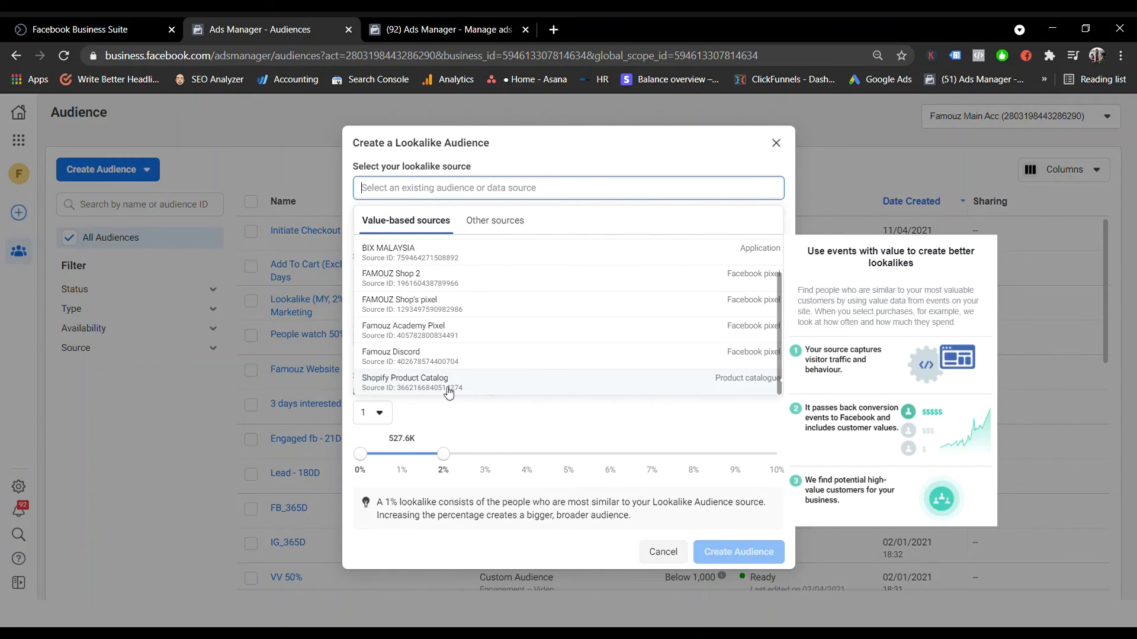
scroll(448, 379, "up", 2)
left_click(450, 297)
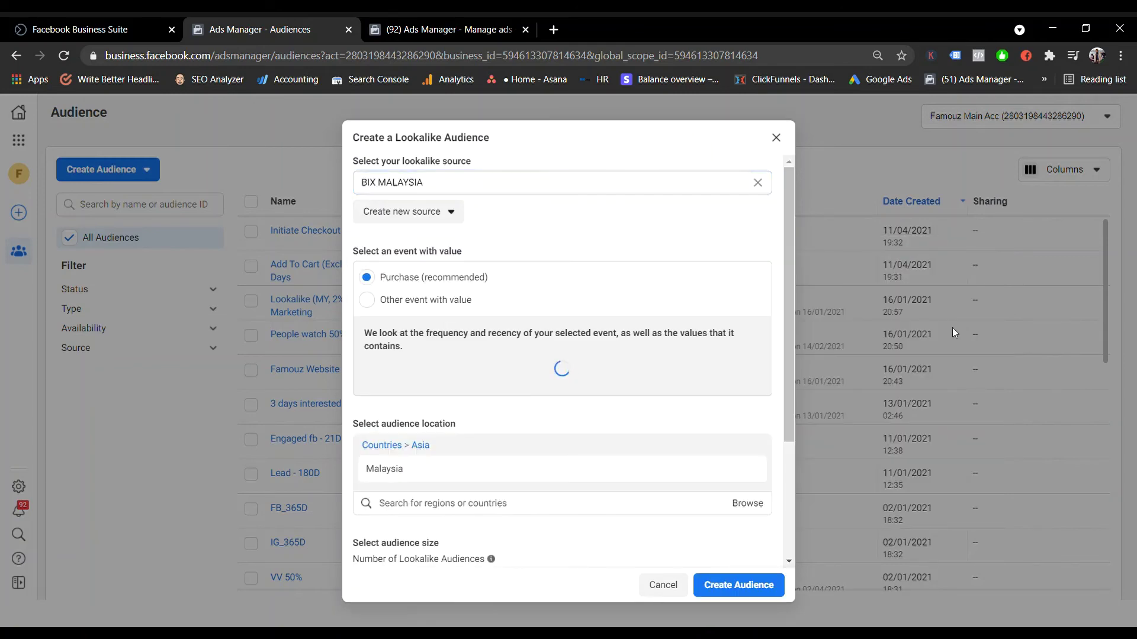
Set the audience size of the BIX MALAYSIA lookalike to 3%
scroll(586, 355, "down", 3)
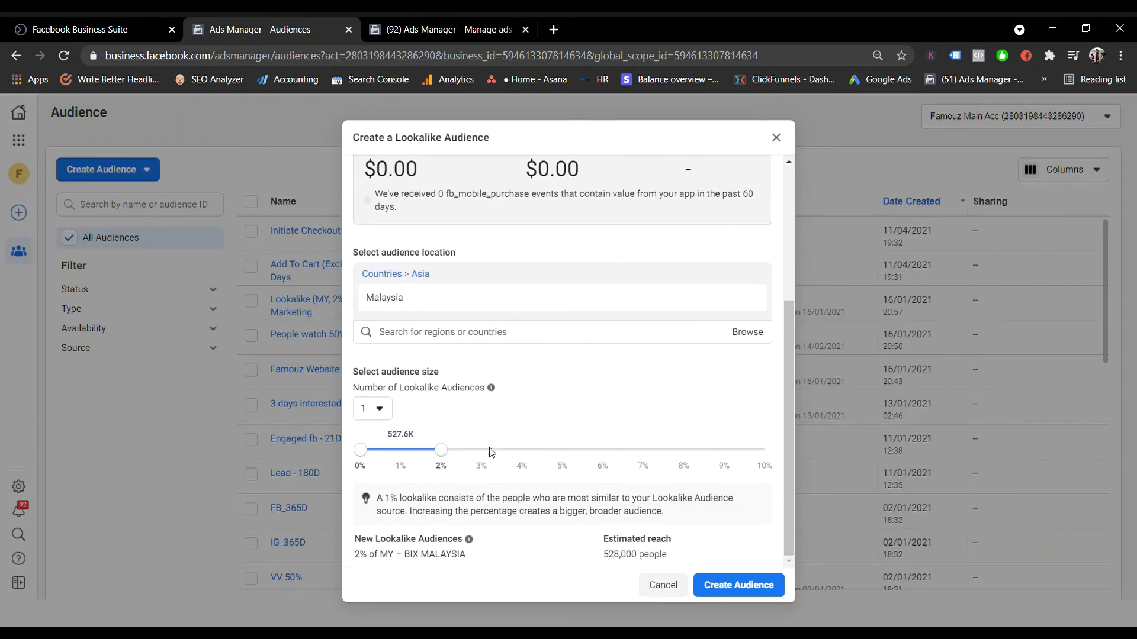
left_click_drag(446, 457, 466, 475)
left_click_drag(457, 462, 495, 461)
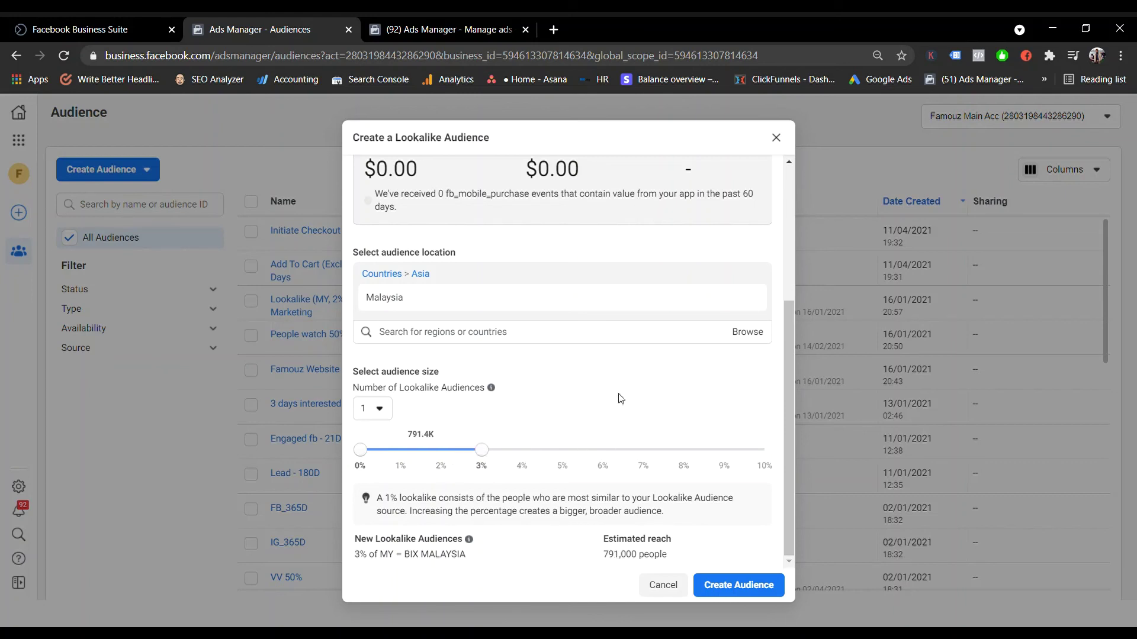
Switch the lookalike source back to Famouz Academy Pixel and set the audience size to 1%
scroll(621, 398, "up", 4)
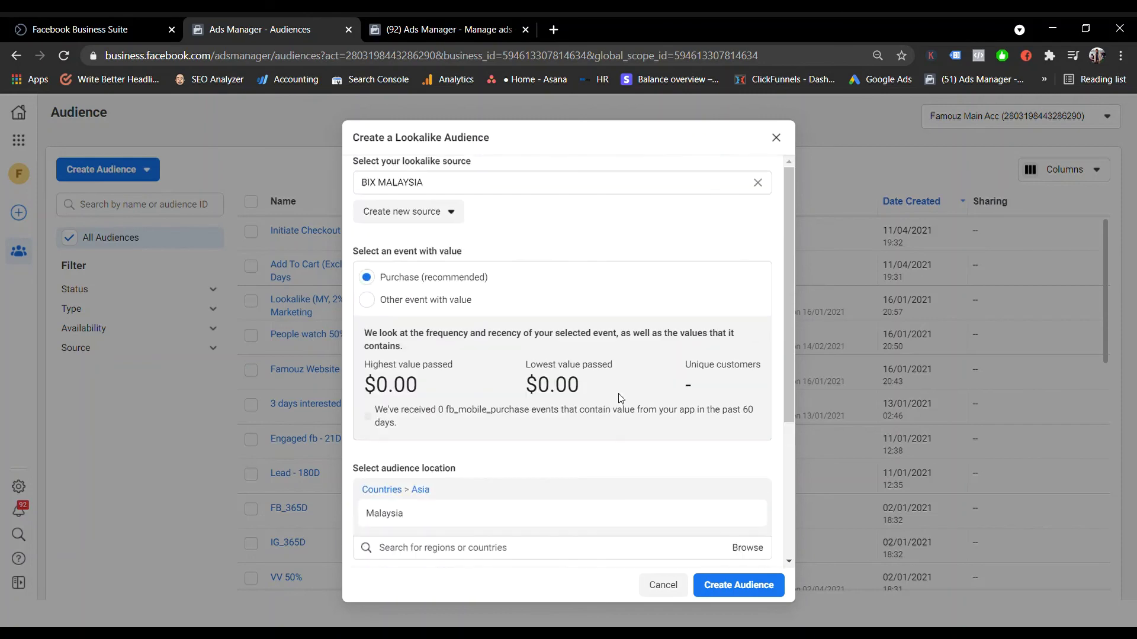
left_click(757, 182)
scroll(483, 353, "down", 1)
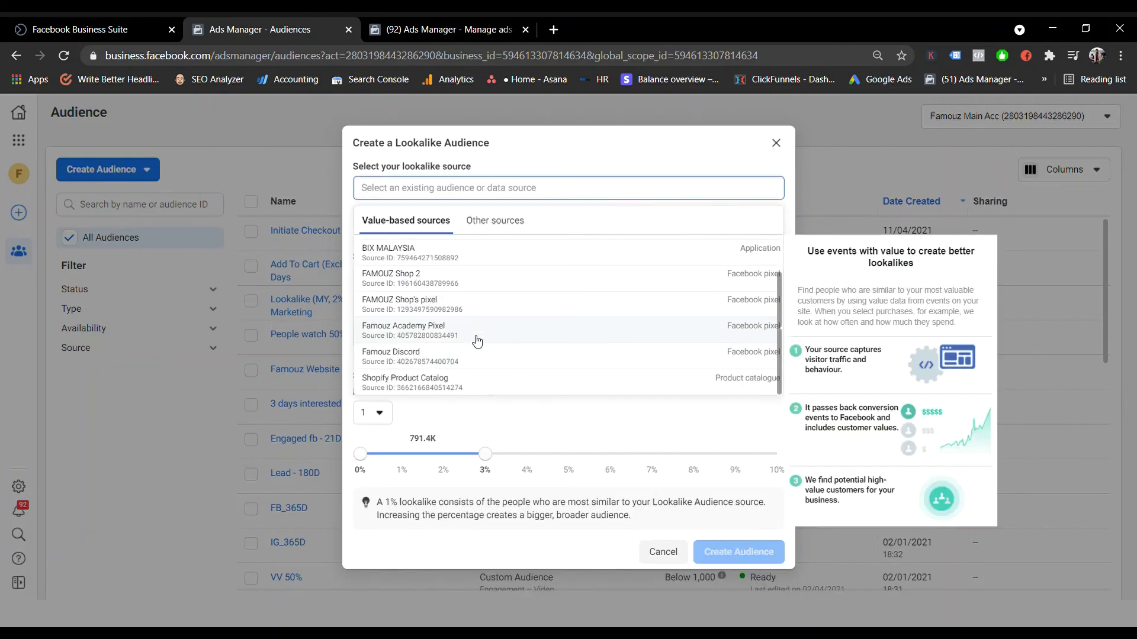
left_click(474, 332)
scroll(401, 448, "down", 3)
left_click_drag(482, 450, 401, 450)
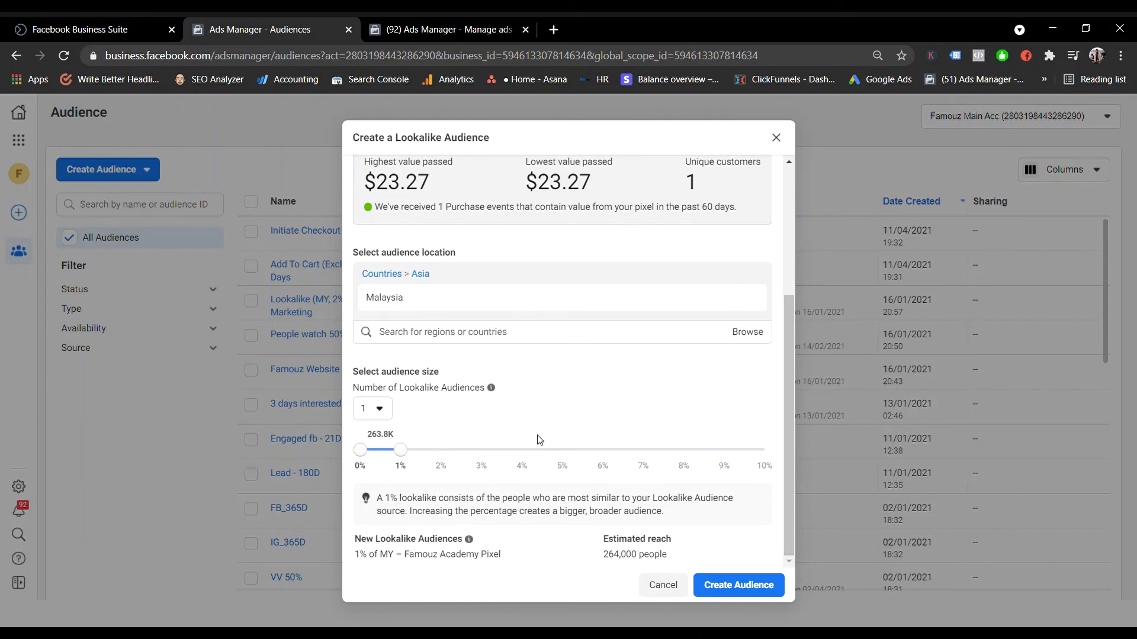
Try audience sizes of 2% and 5% for the Famouz Academy Pixel lookalike, and set it back to 1%
left_click(439, 461)
left_click_drag(439, 459, 467, 457)
left_click(465, 439)
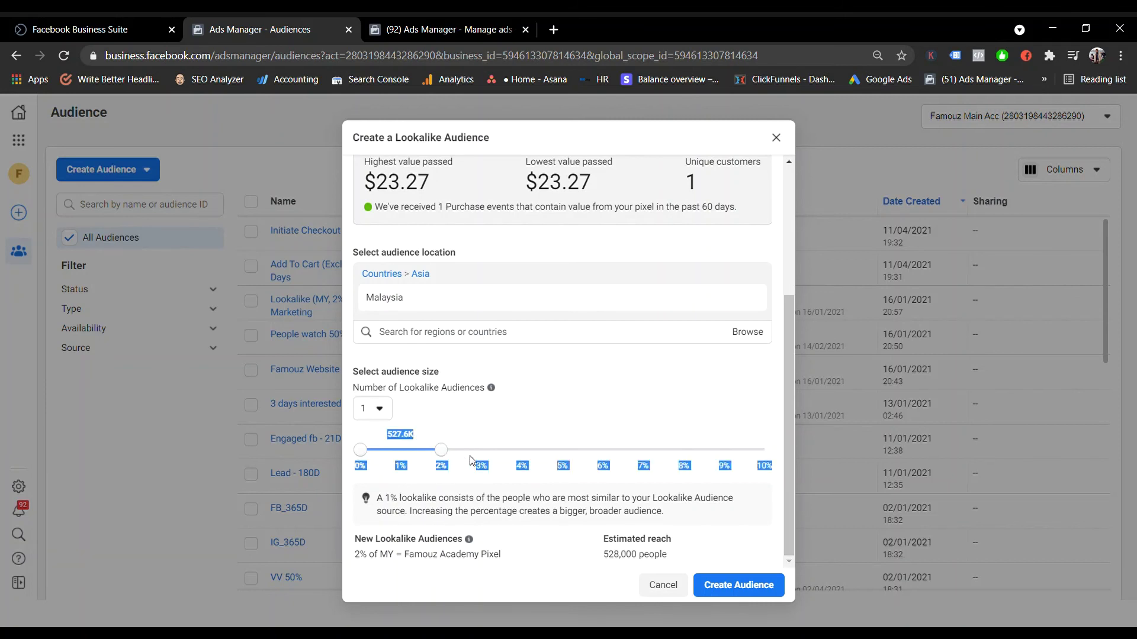
left_click(454, 451)
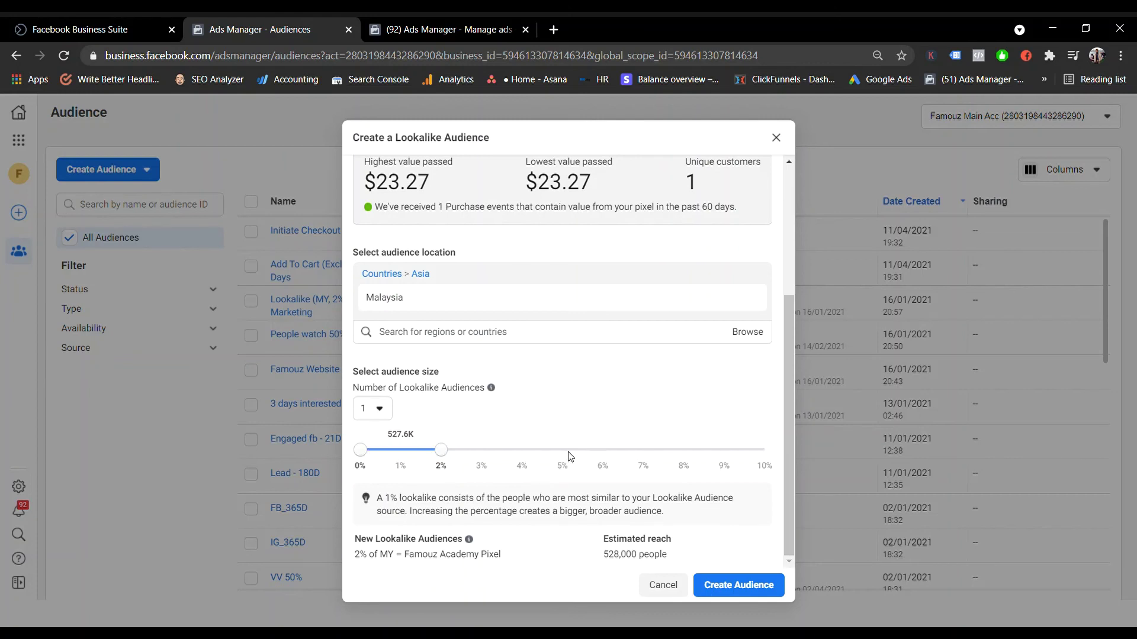
left_click_drag(441, 452, 574, 458)
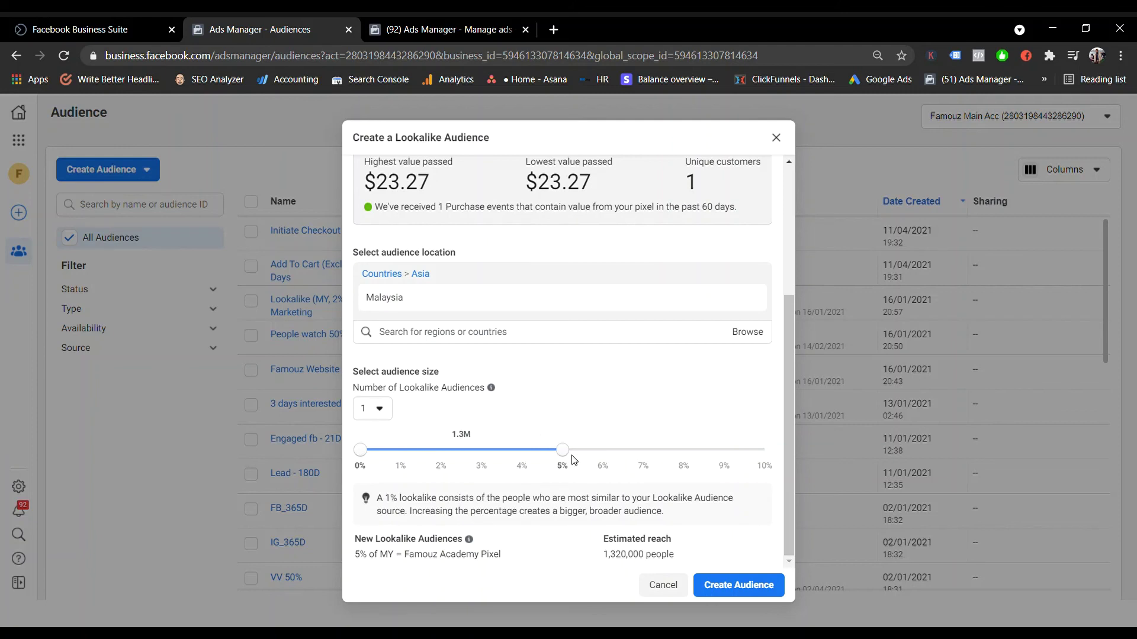
left_click_drag(569, 452, 402, 452)
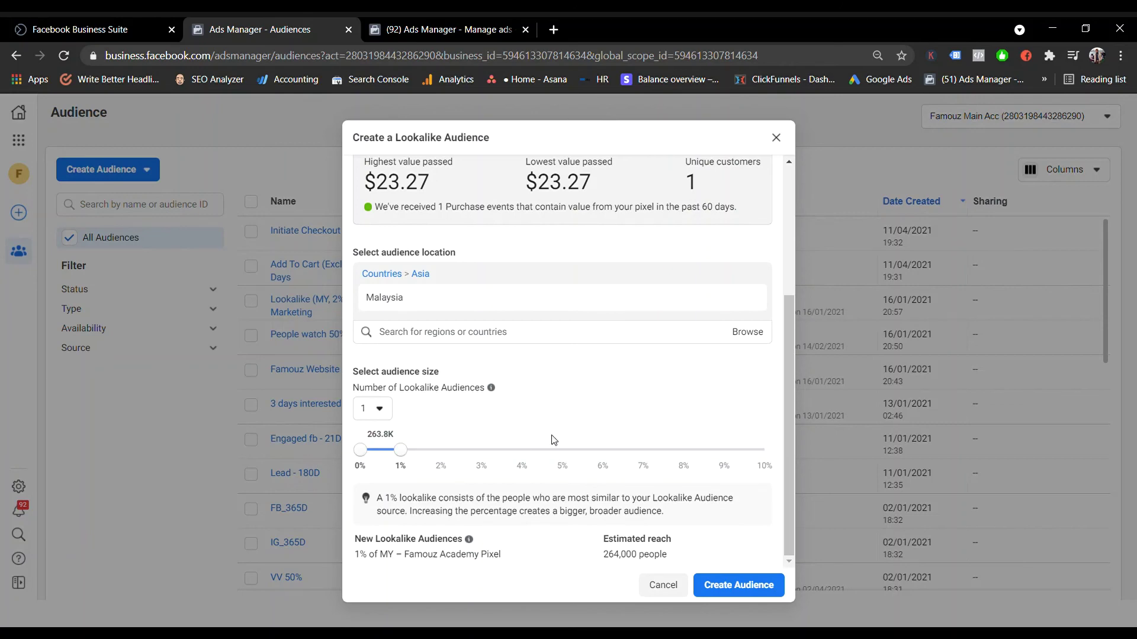
Check the lookalike settings and try to create the 1% Malaysia audience from the Famouz Academy Pixel
scroll(521, 448, "up", 3)
scroll(520, 448, "down", 4)
left_click(737, 584)
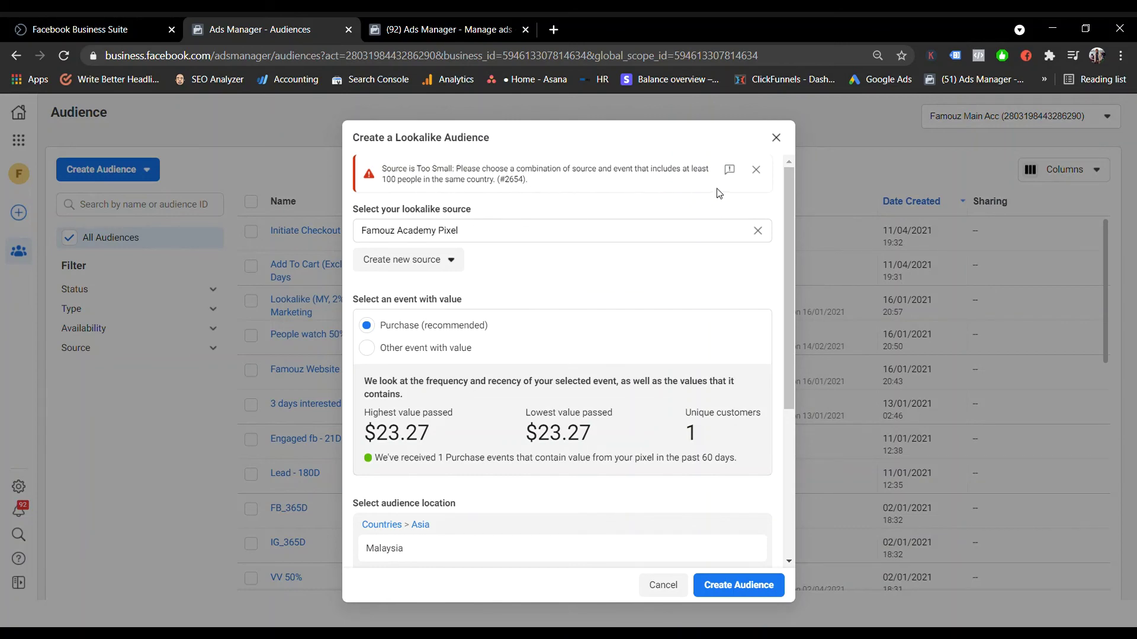
Remove Malaysia from the lookalike audience location and try searching for "worldwide" instead
scroll(509, 451, "down", 1)
scroll(509, 452, "down", 4)
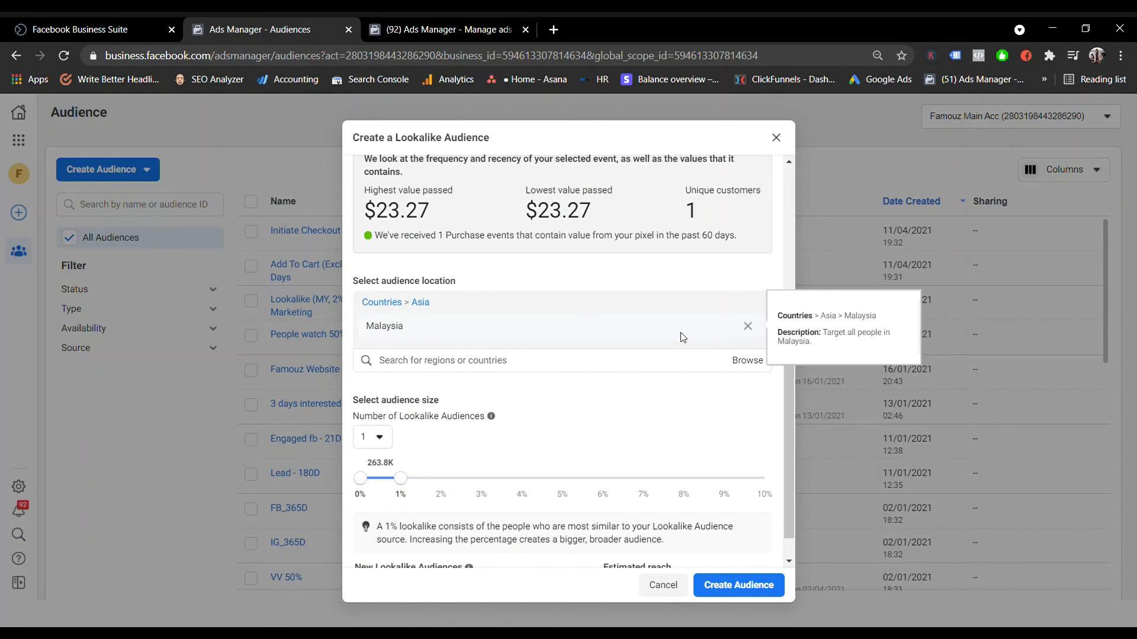
left_click(748, 326)
left_click(582, 375)
type("worldwide")
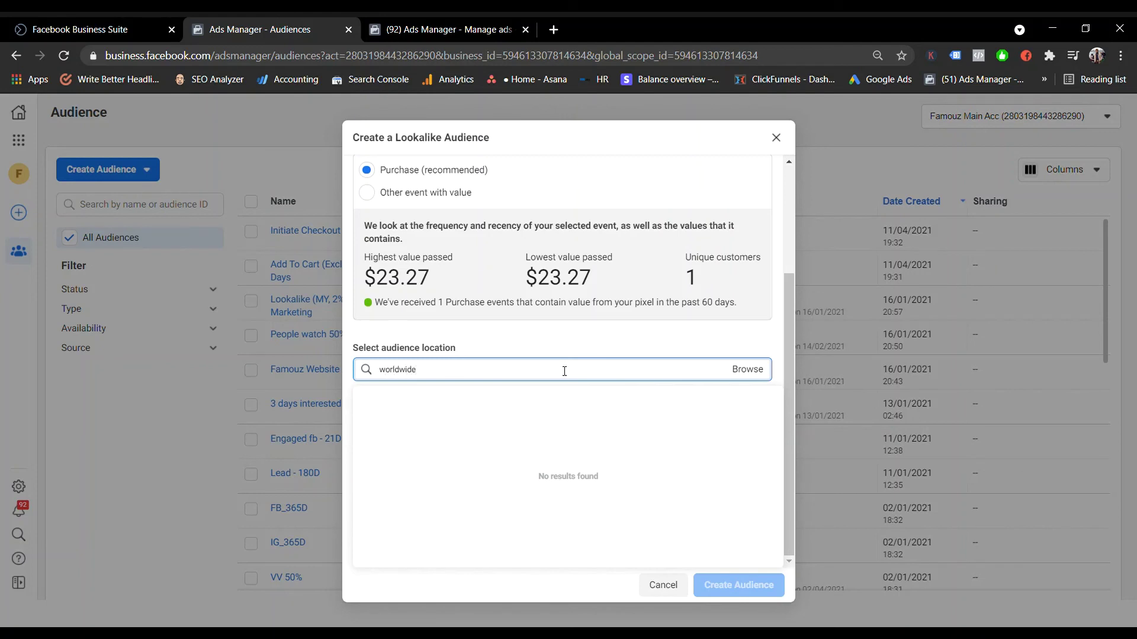
key("Escape")
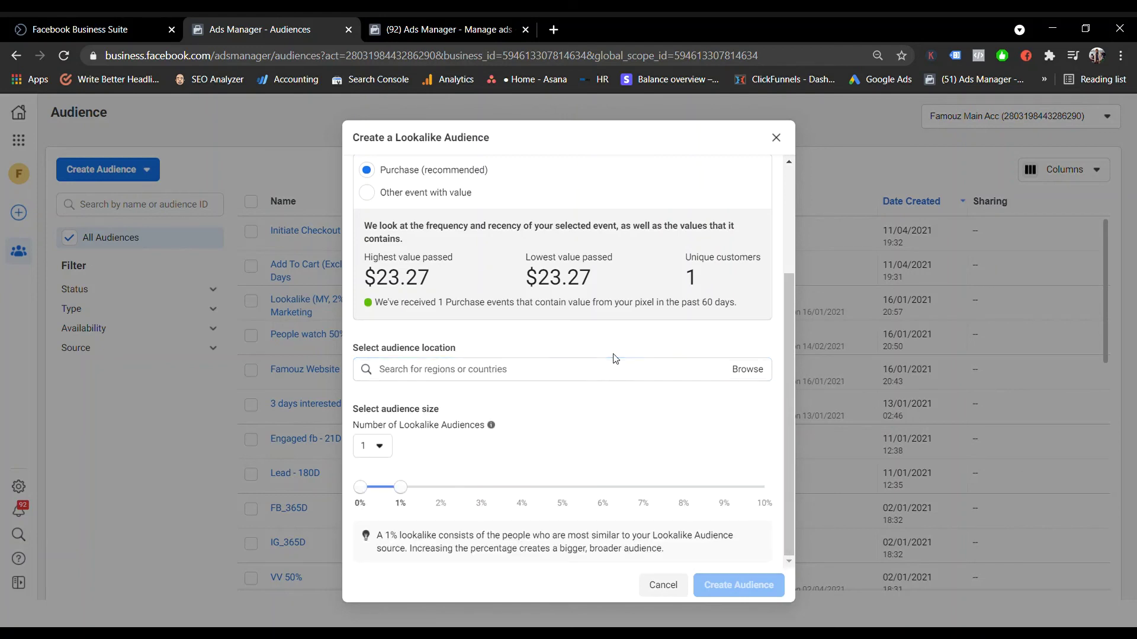
left_click(576, 371)
type("w")
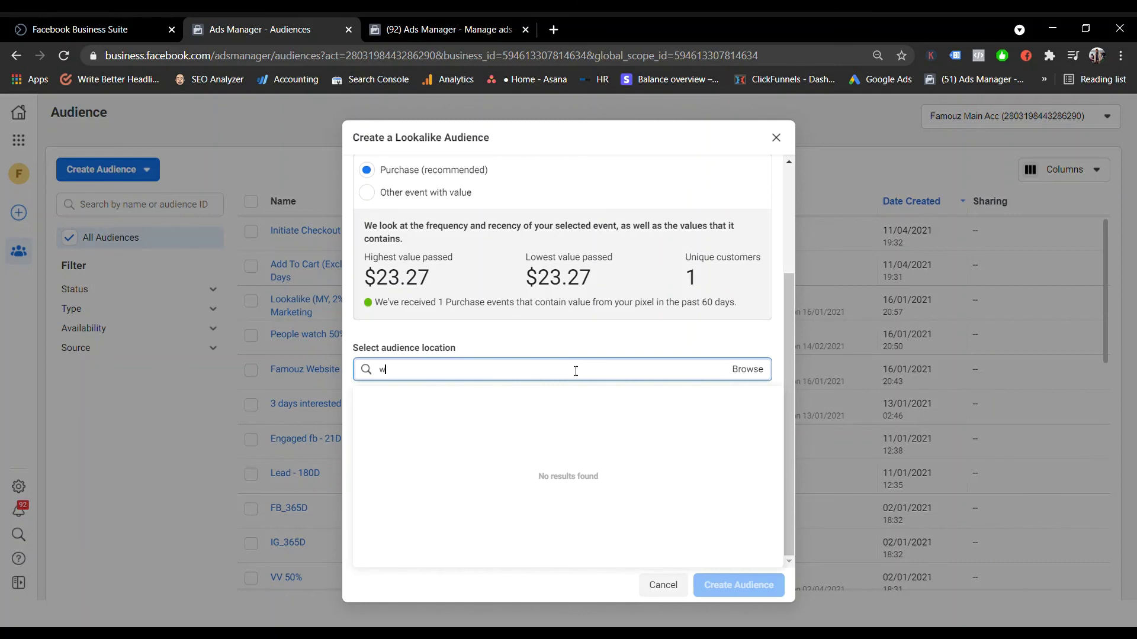
key("Escape")
Set the lookalike audience location back to Malaysia
left_click(575, 371)
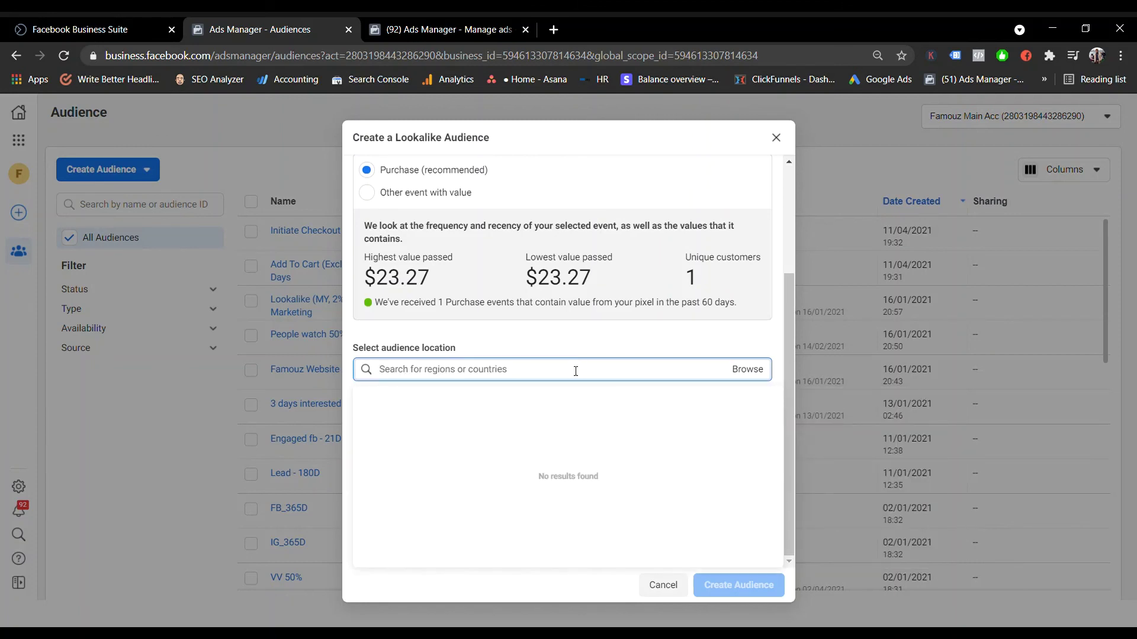
type("singapor")
key("BackSpace")
key("BackSpace")
key("BackSpace")
key("BackSpace")
key("BackSpace")
key("BackSpace")
key("BackSpace")
key("BackSpace")
type("malaysia")
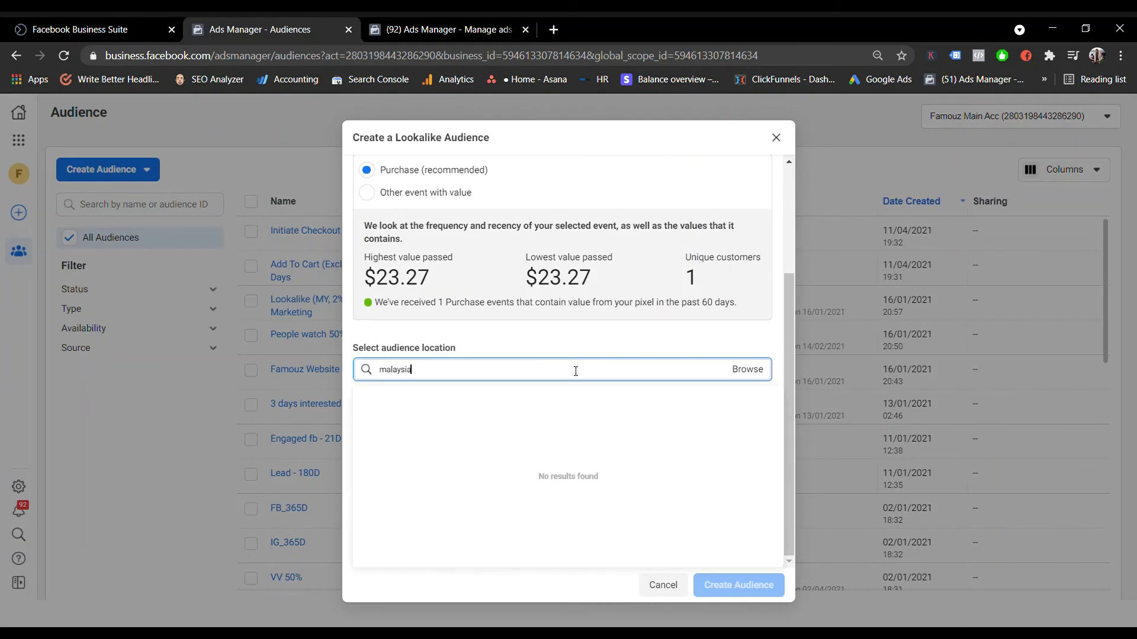
left_click(581, 396)
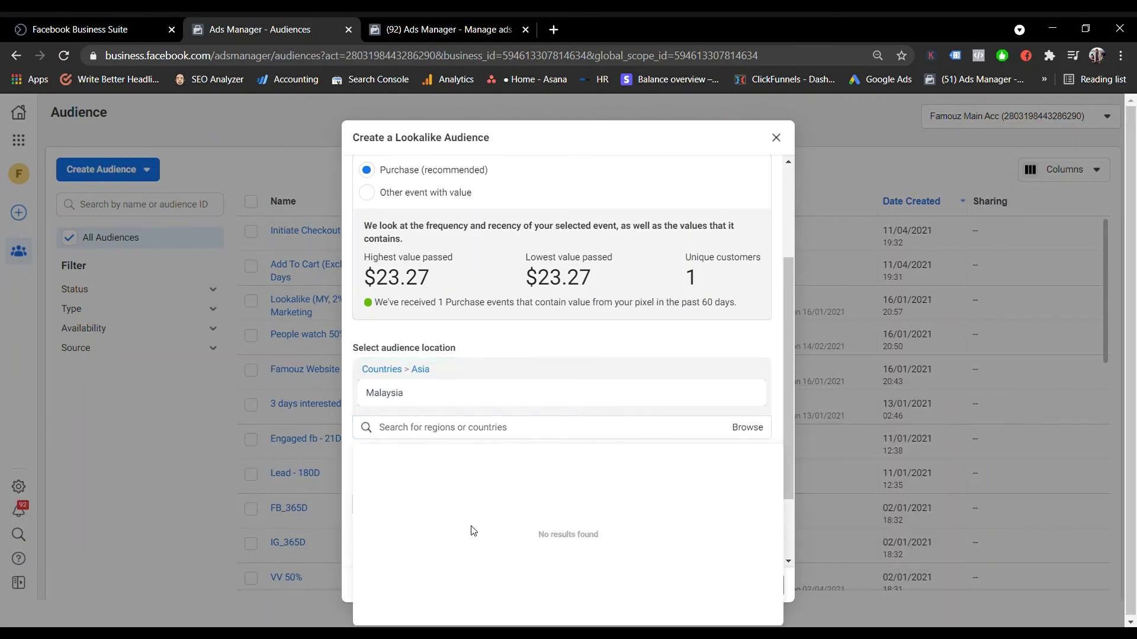
Try to create the Malaysia lookalike from Famouz Academy Pixel at audience sizes of 2% and 3%, and discard it
scroll(632, 419, "down", 1)
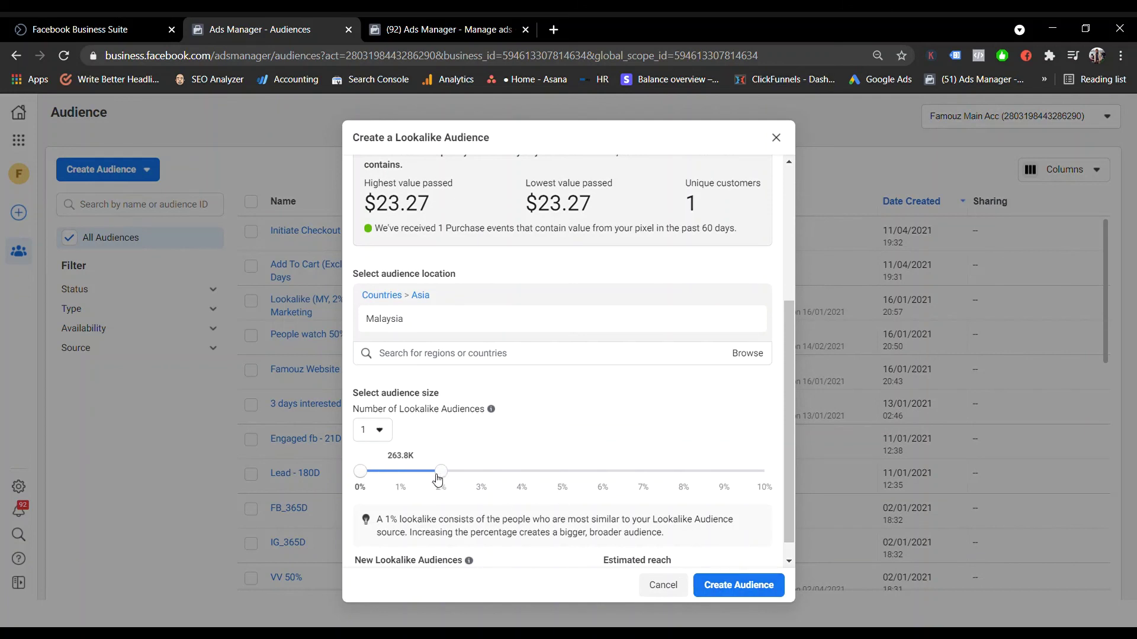
left_click_drag(413, 472, 446, 480)
left_click(738, 585)
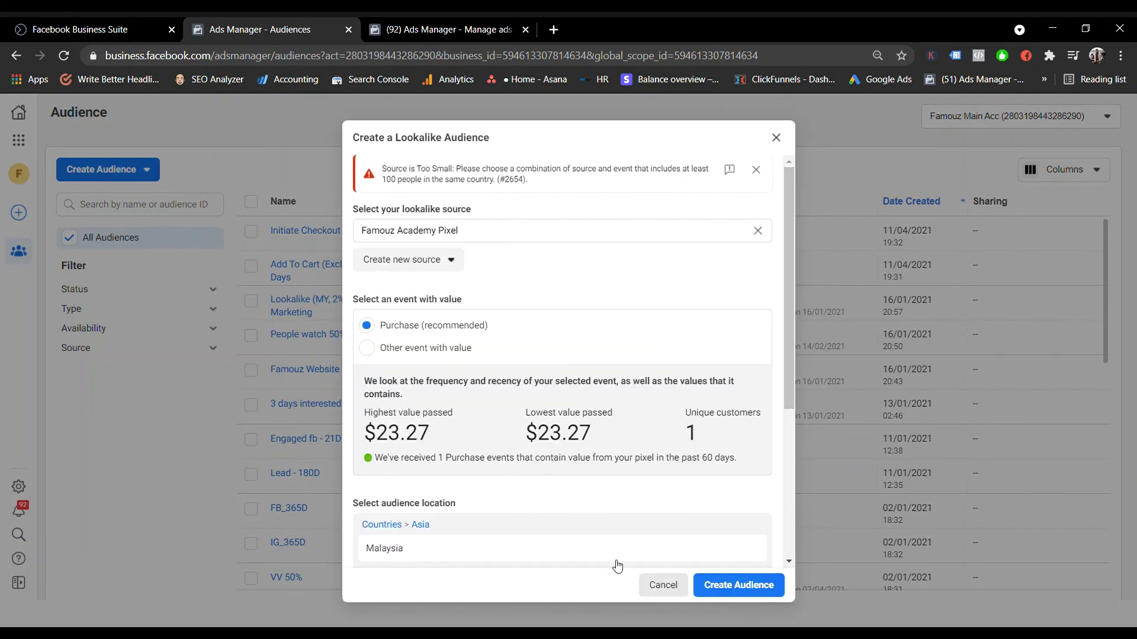
scroll(590, 515, "down", 4)
left_click_drag(456, 454, 481, 452)
left_click(749, 586)
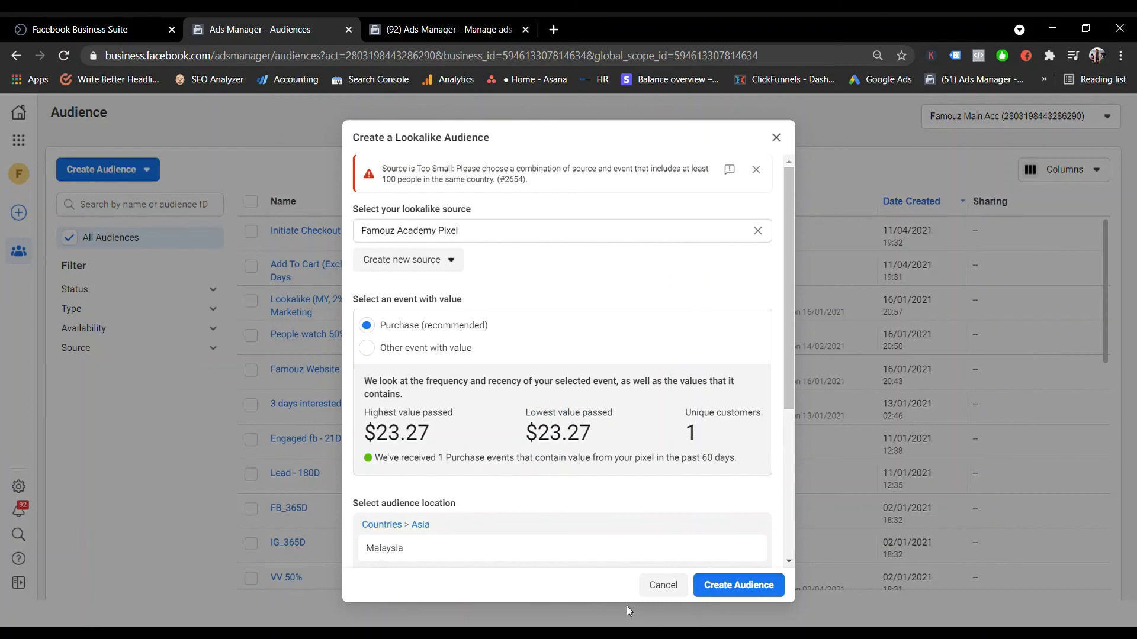
left_click(776, 138)
Browse the existing audiences and open the summary of the "Lookalike (MY, 2%) - People who like Famouz Marketing" audience
scroll(374, 312, "down", 8)
scroll(377, 478, "up", 5)
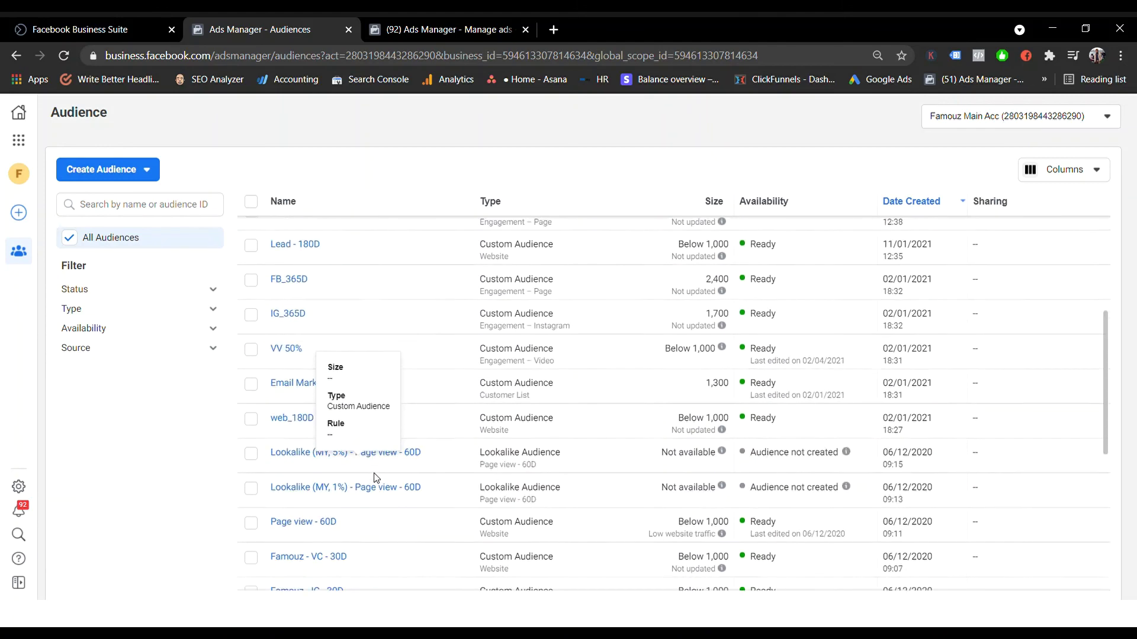
scroll(374, 477, "up", 4)
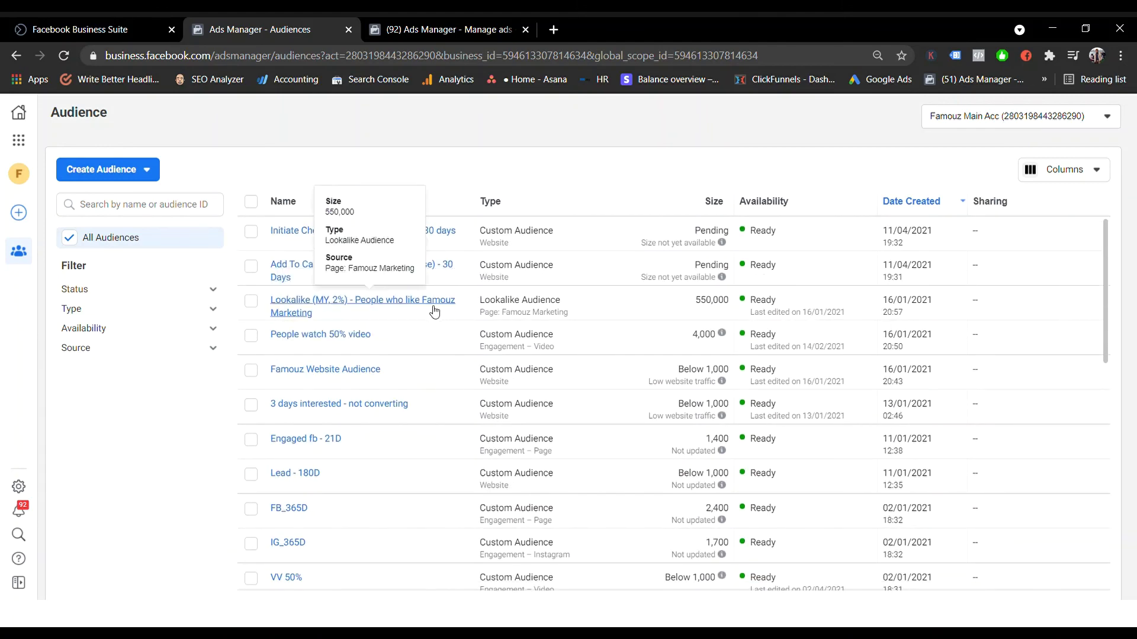
left_click(396, 309)
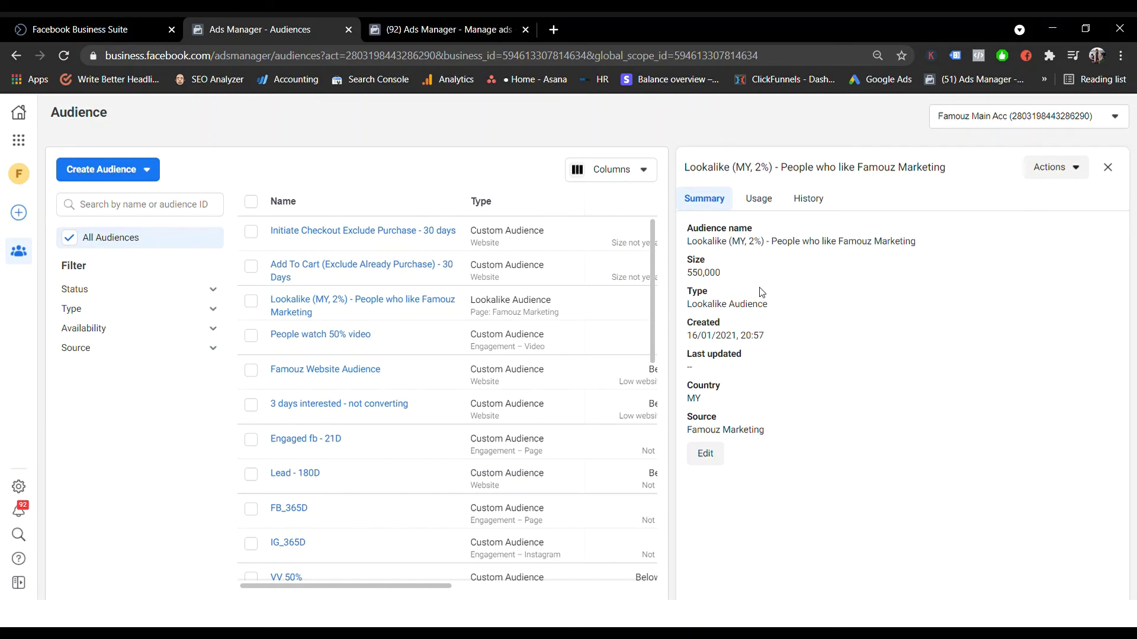
Start a new lookalike audience, compare its value-based sources with the other sources, and close it without creating anything
mouse_move(462, 316)
left_click(108, 170)
left_click(89, 225)
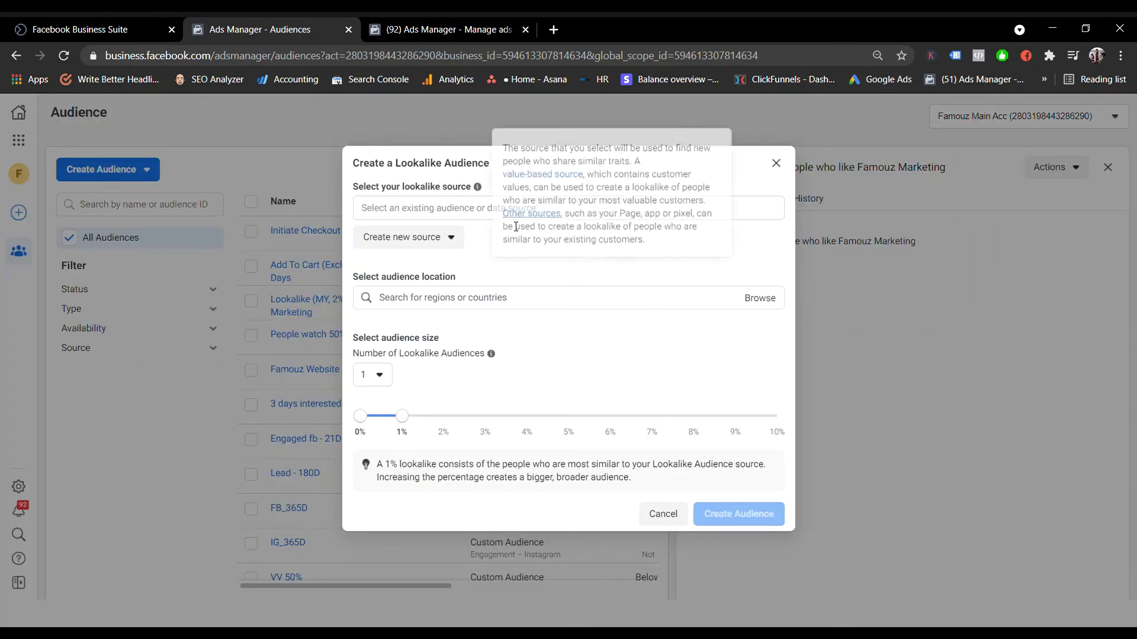
left_click(426, 212)
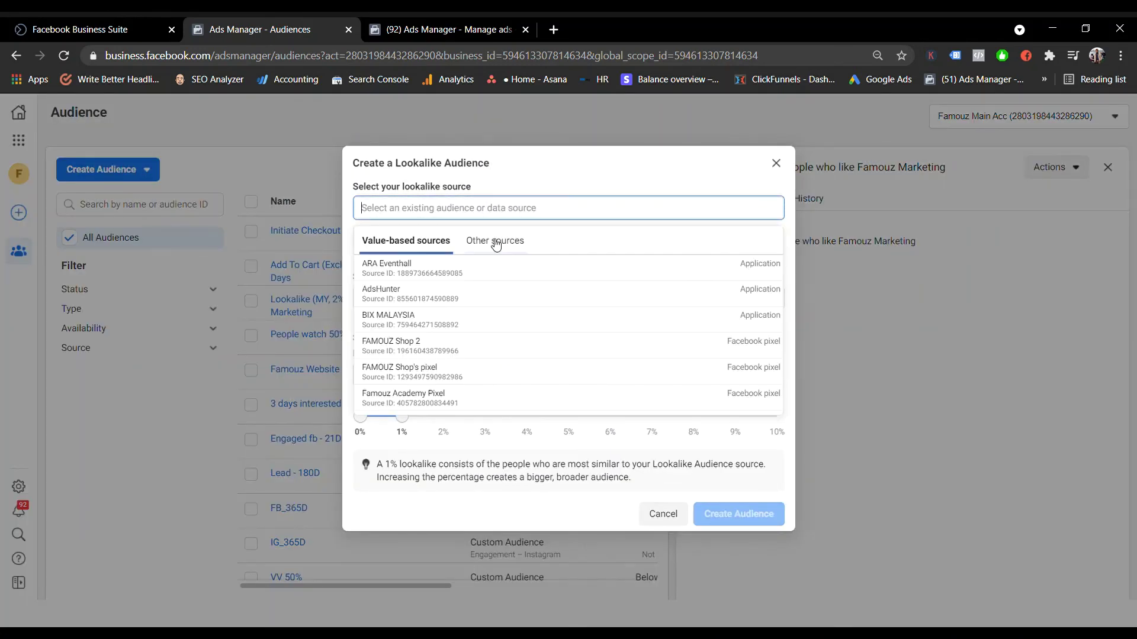
left_click(495, 241)
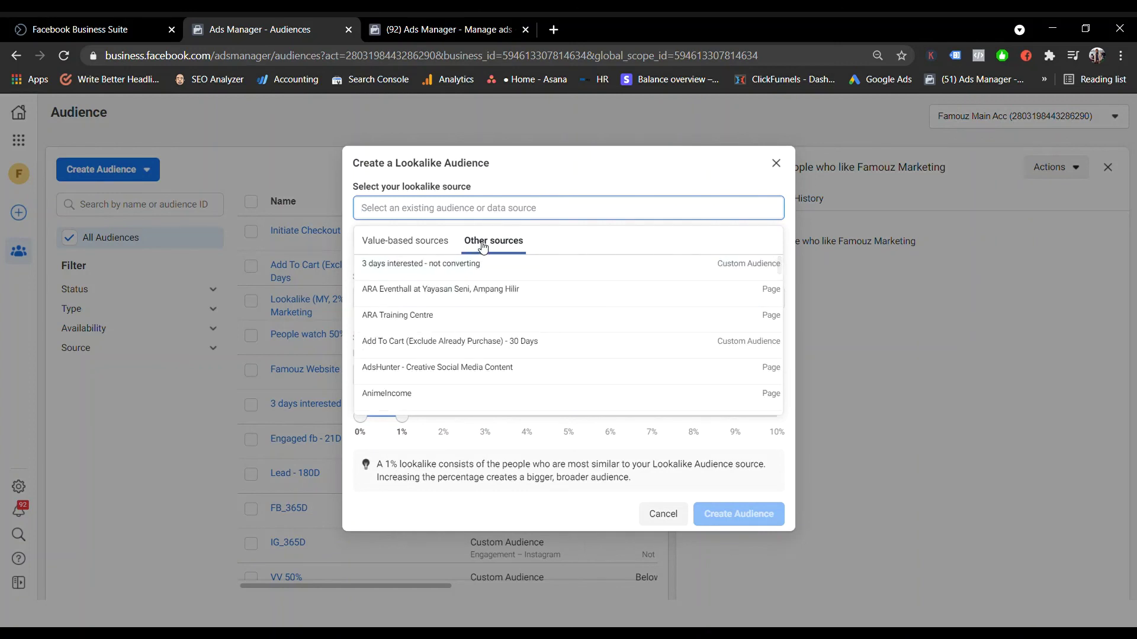
left_click(423, 243)
scroll(450, 373, "down", 2)
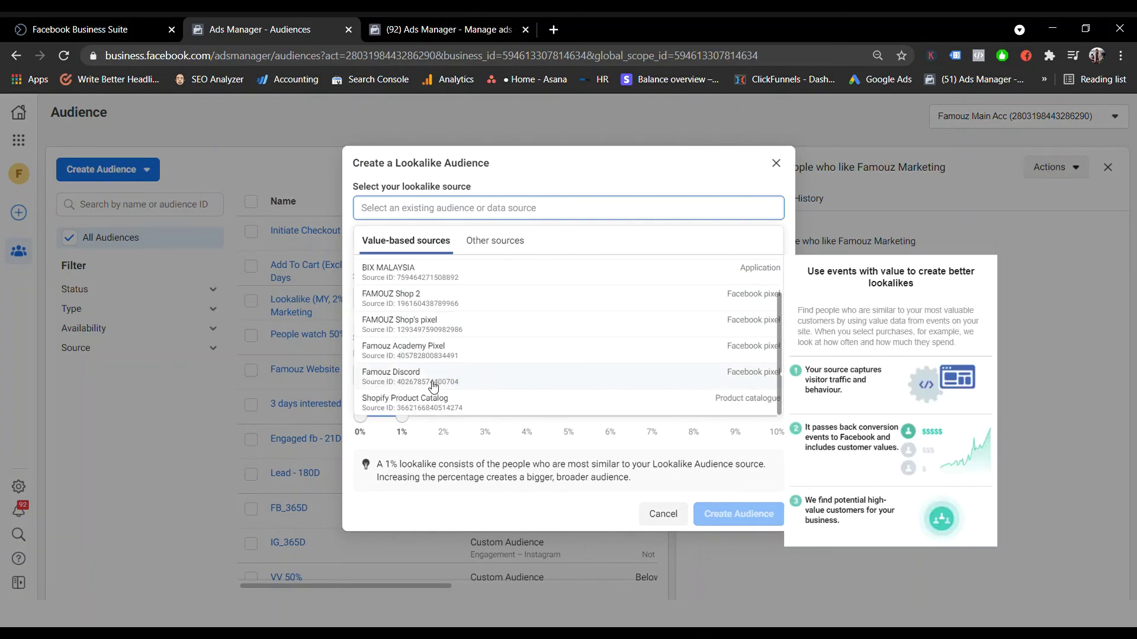
scroll(439, 379, "up", 2)
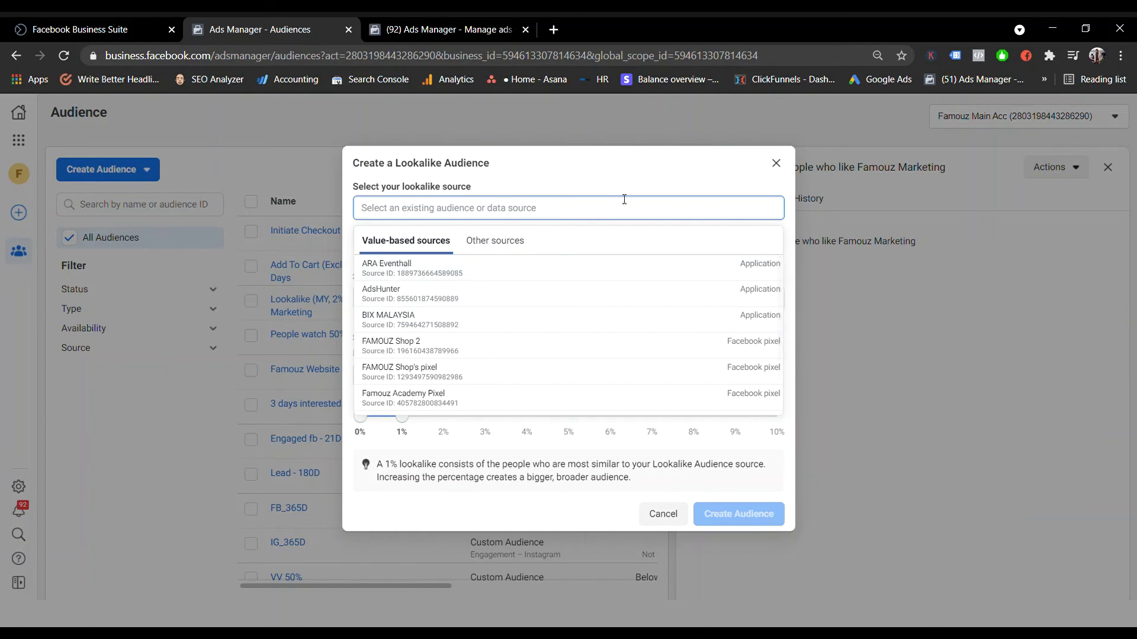
left_click(639, 179)
left_click(589, 307)
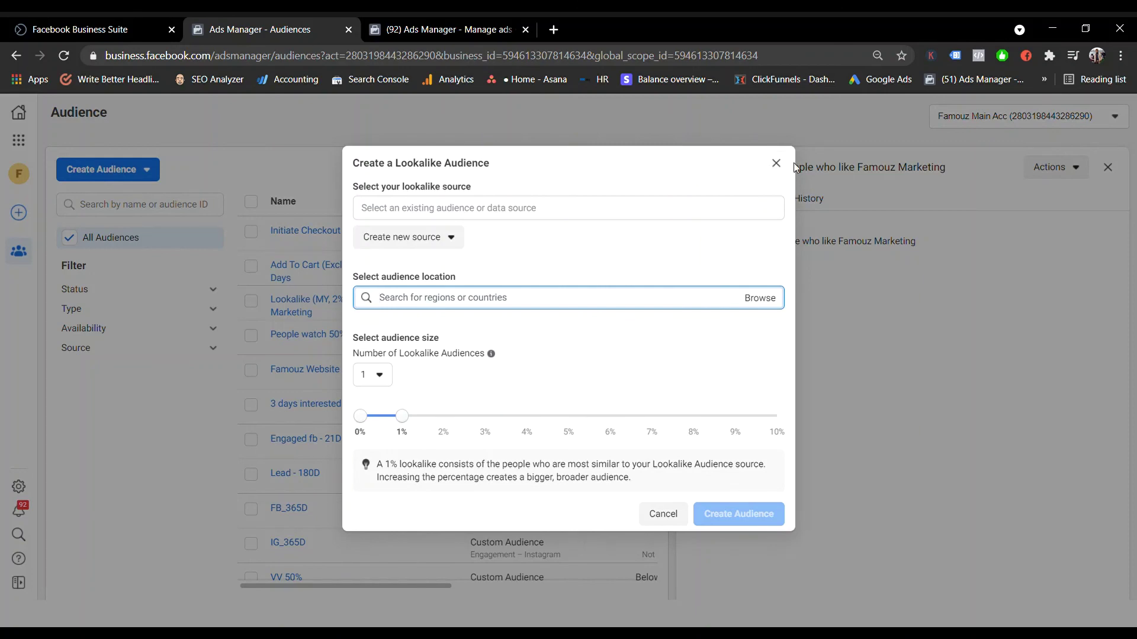
left_click(780, 165)
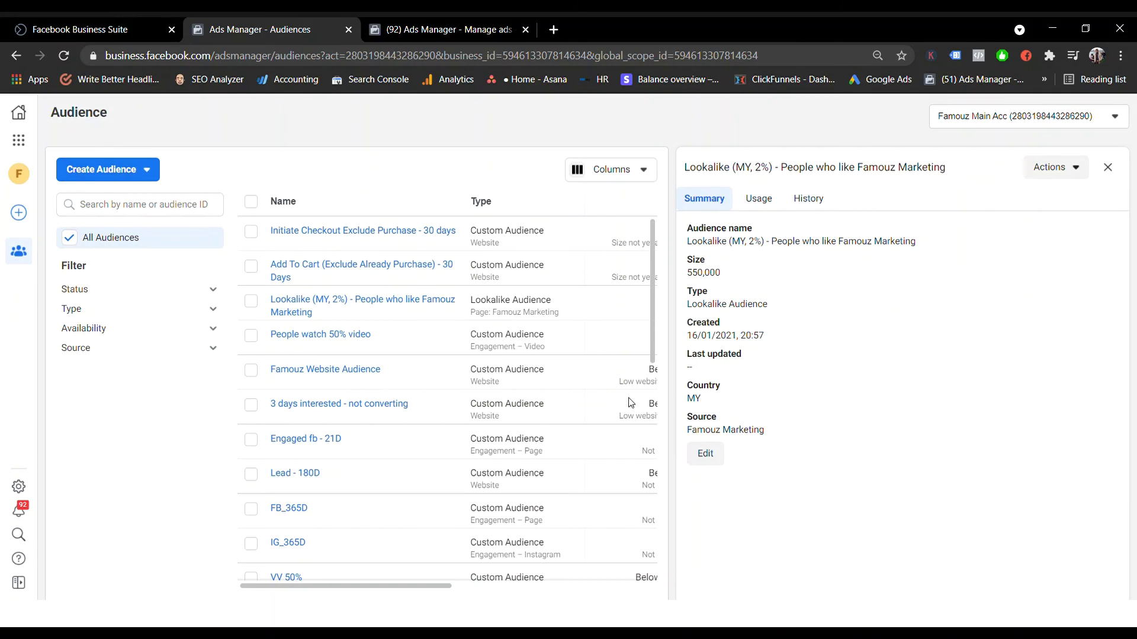
Review the audience types available for creation, including the special ad audience description
left_click(157, 169)
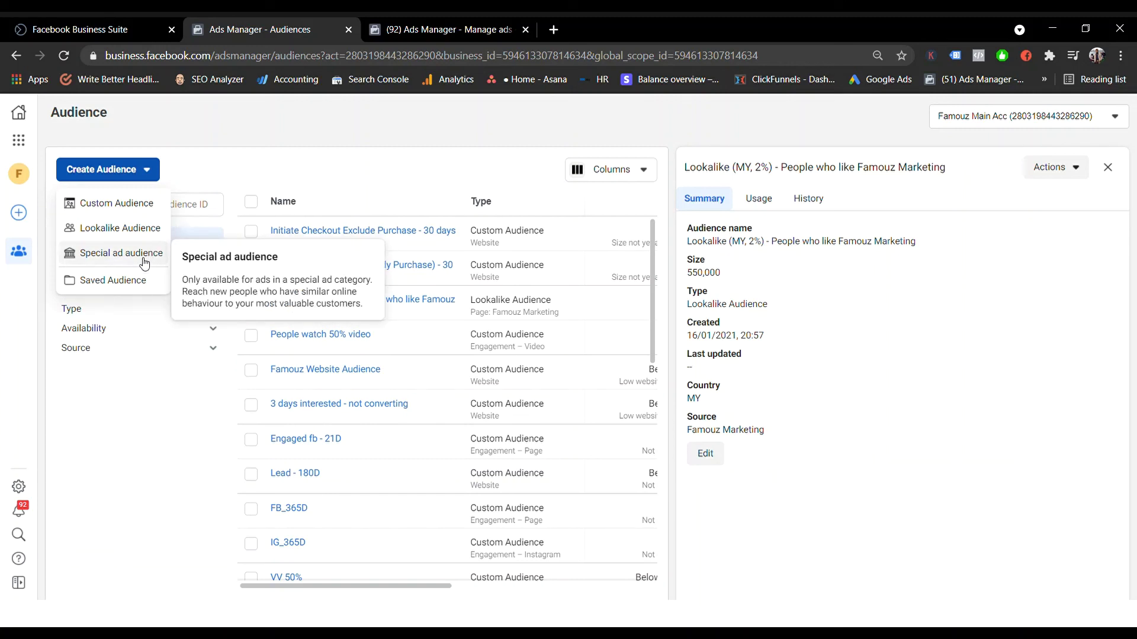
left_click(457, 135)
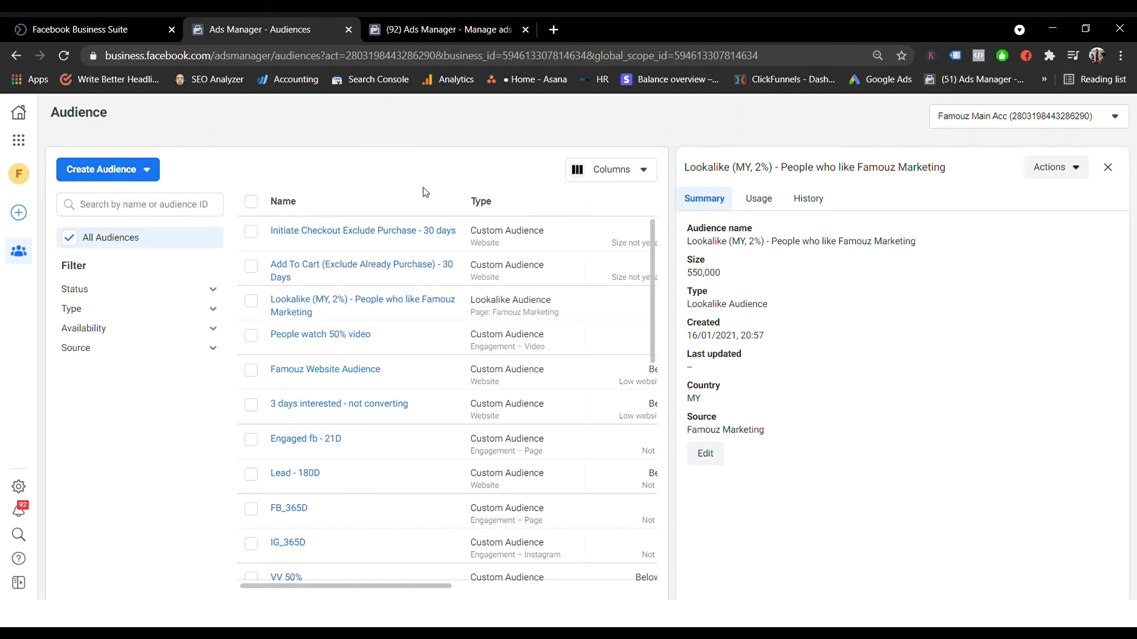
Check the ads list in the other Ads Manager page, return to the audiences, and close the ads page
mouse_move(444, 235)
left_click(465, 23)
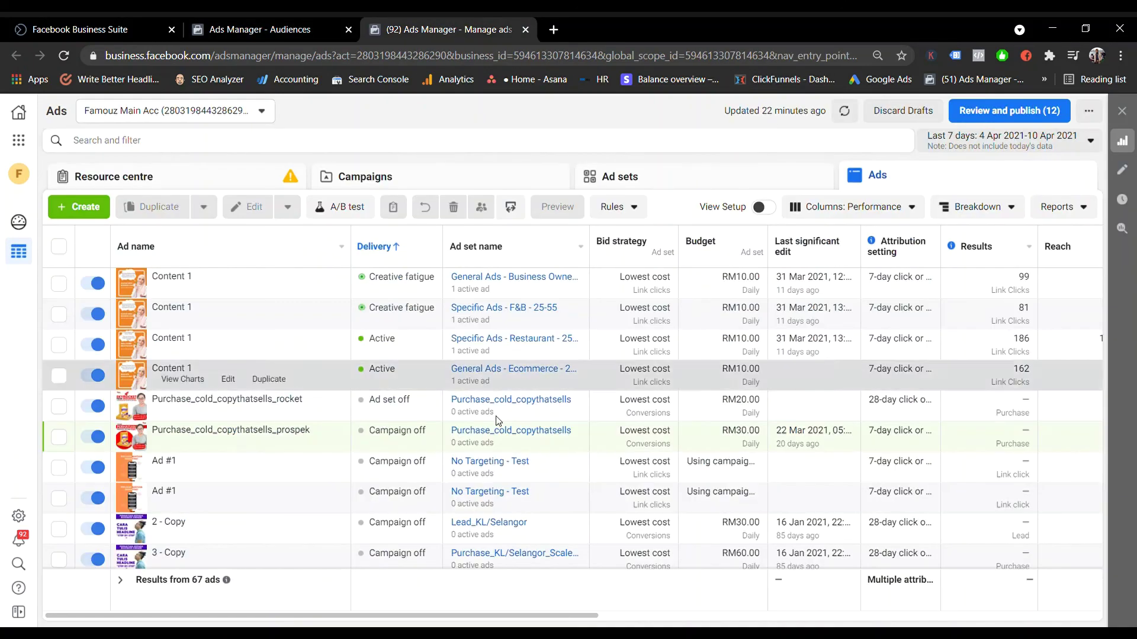
left_click(272, 29)
left_click(526, 29)
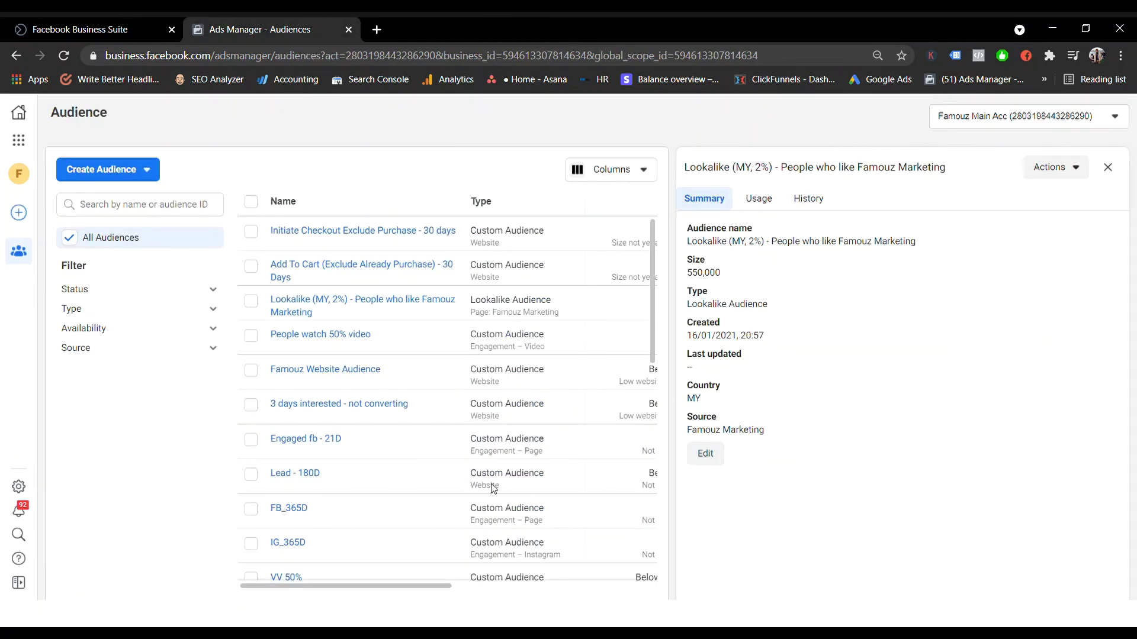
View the audiences of the Rahsia Iklan Sebenar Ad Account, and switch back to the Famouz Main Acc audience list
left_click(937, 123)
left_click(947, 209)
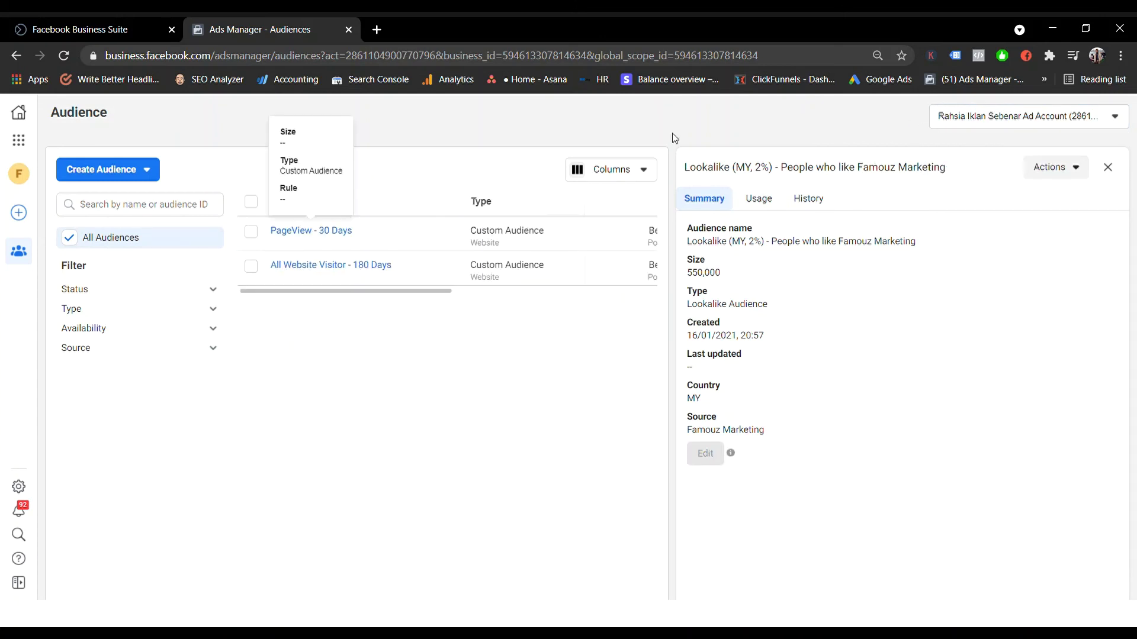
left_click(943, 120)
left_click(958, 178)
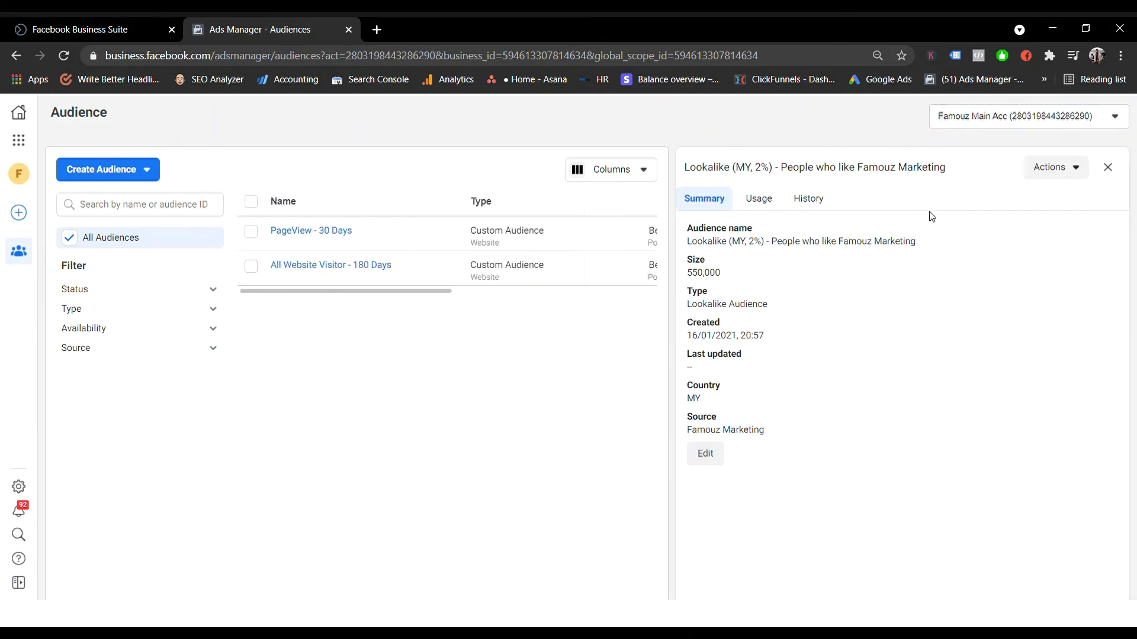
scroll(431, 436, "down", 10)
scroll(473, 464, "up", 10)
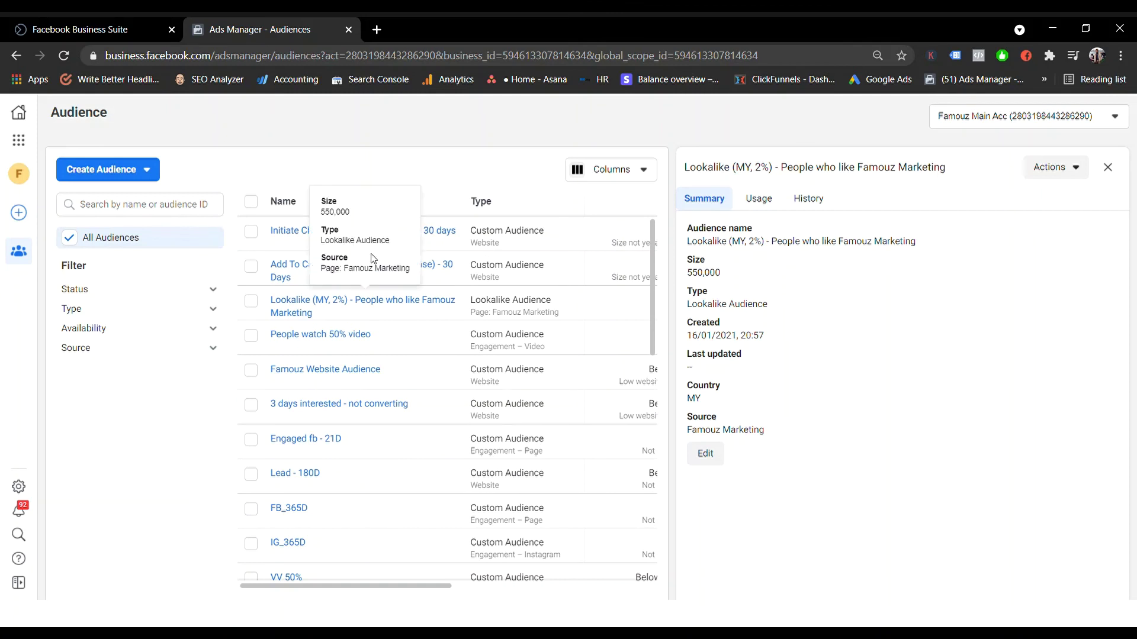
mouse_move(453, 239)
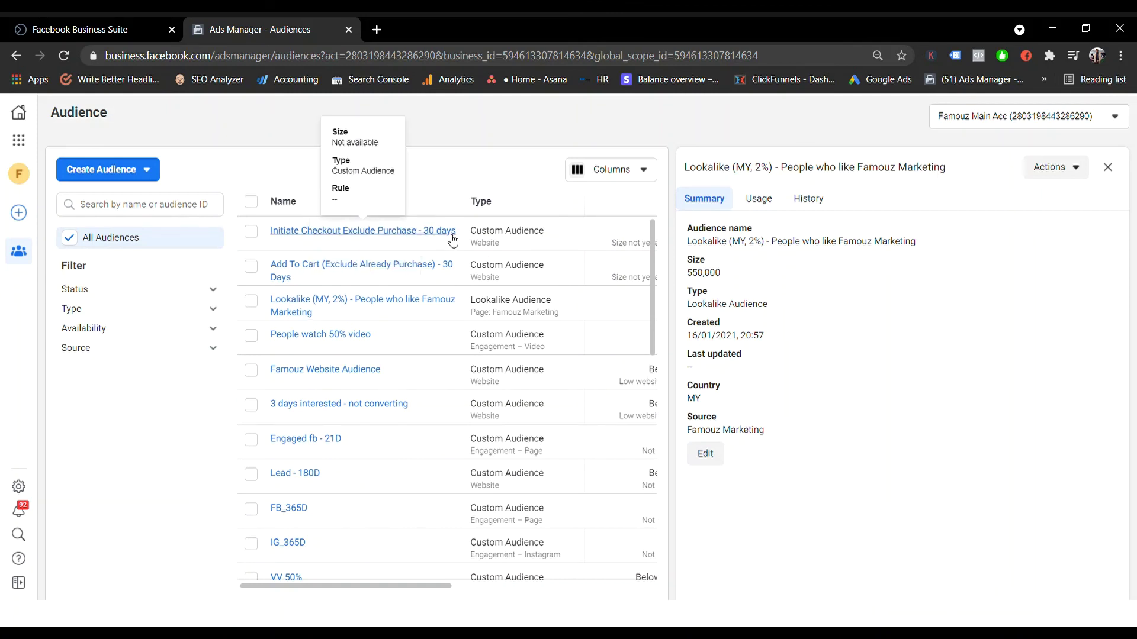